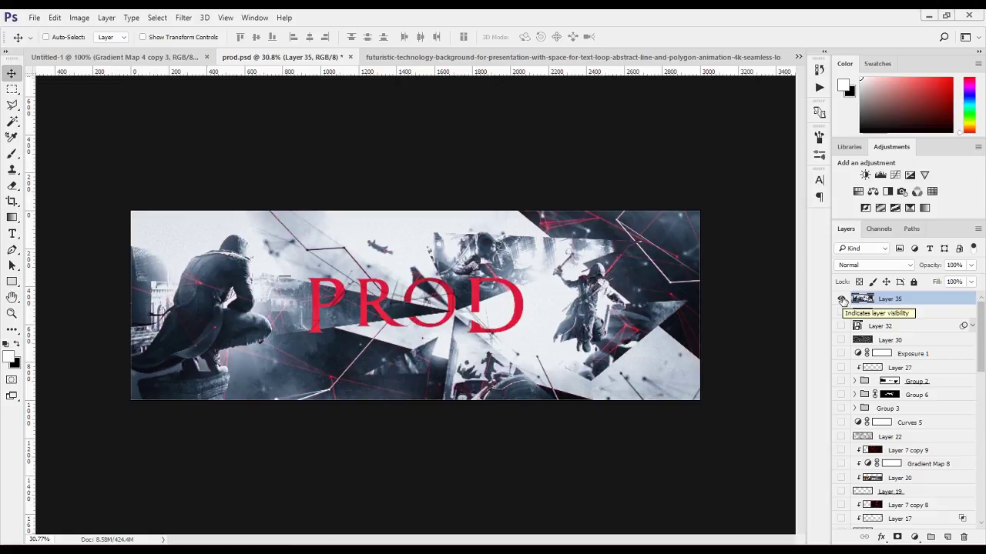
Switch to the 4k-rendered triangles background image and delete its Gradient Map 1 adjustment layer
click(841, 299)
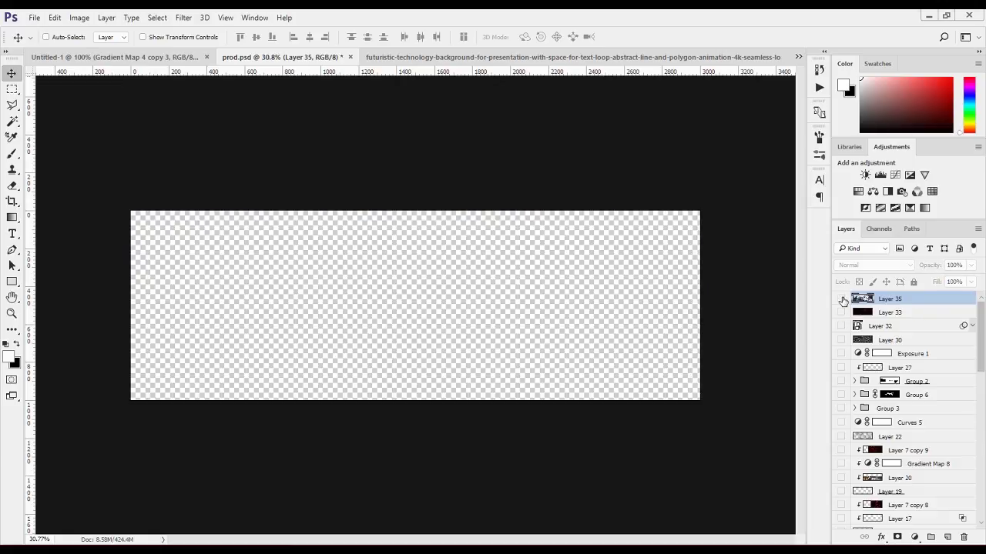
click(841, 300)
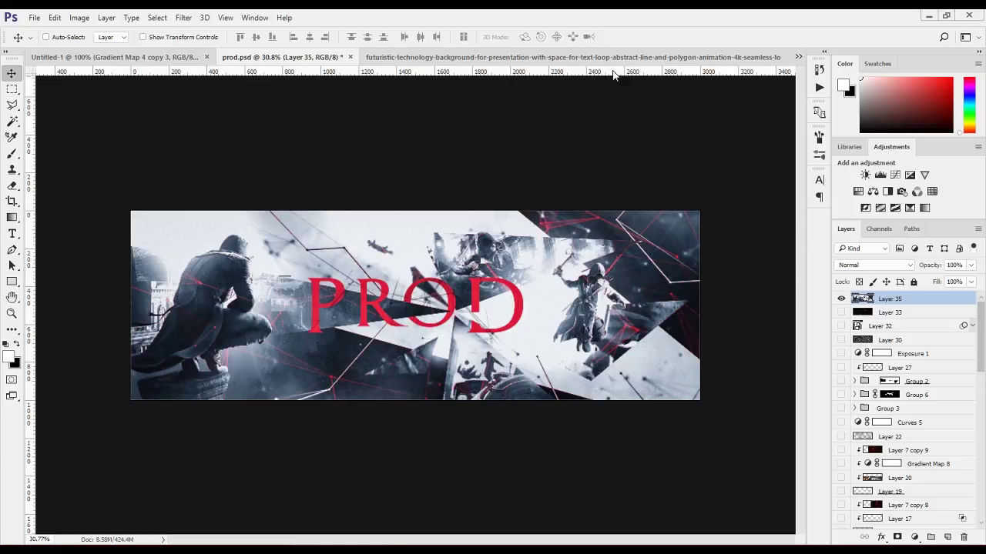
click(604, 57)
click(798, 56)
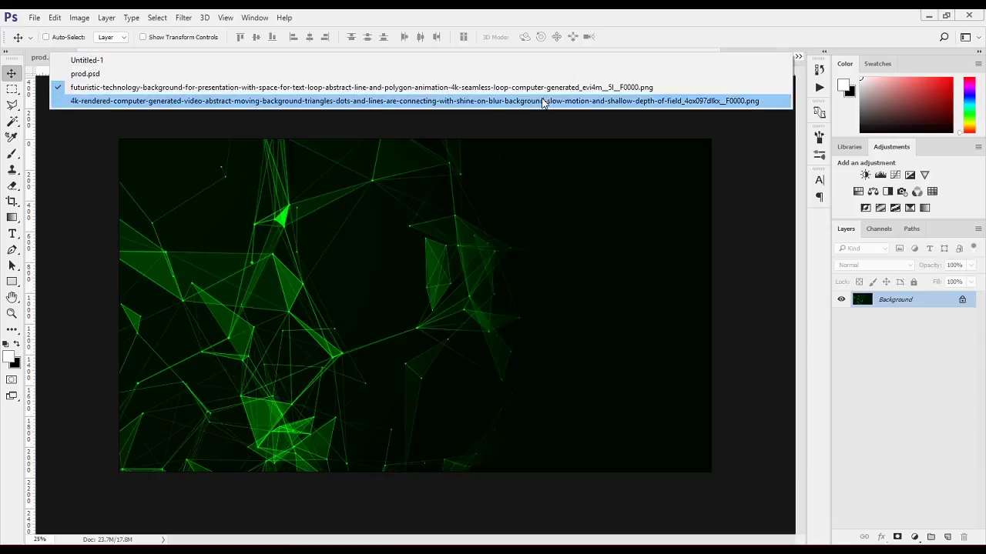
click(243, 101)
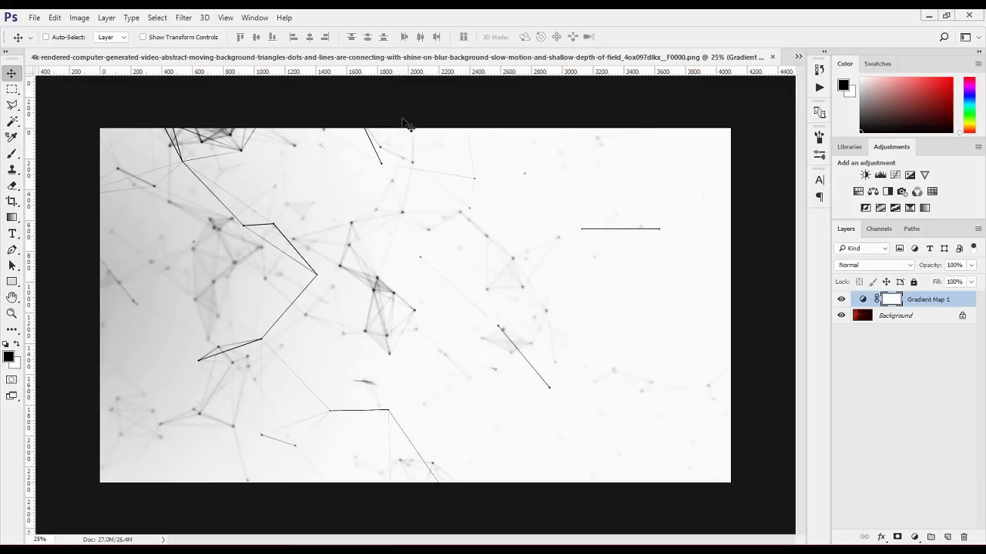
key(Delete)
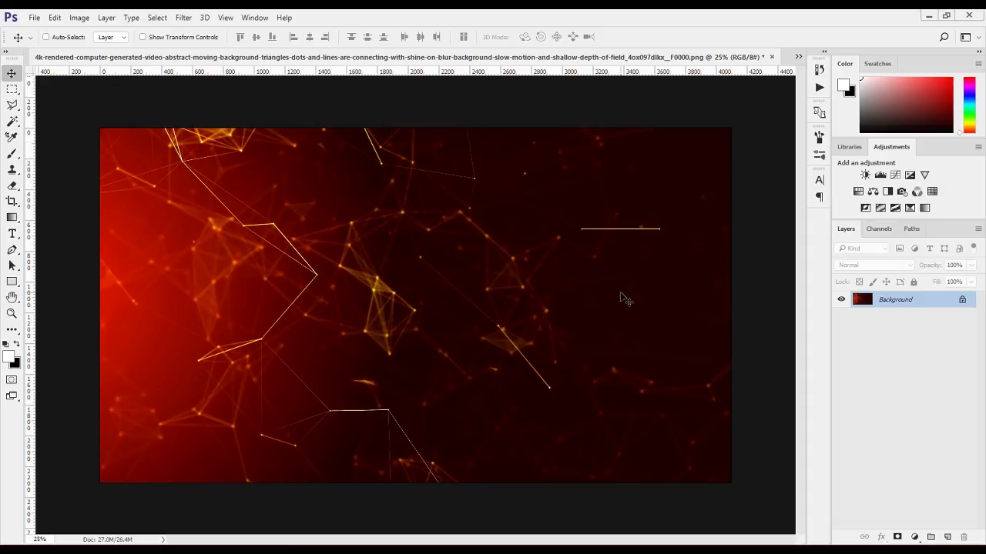
Compare the prod.psd banner with the red and green abstract line background images
click(796, 57)
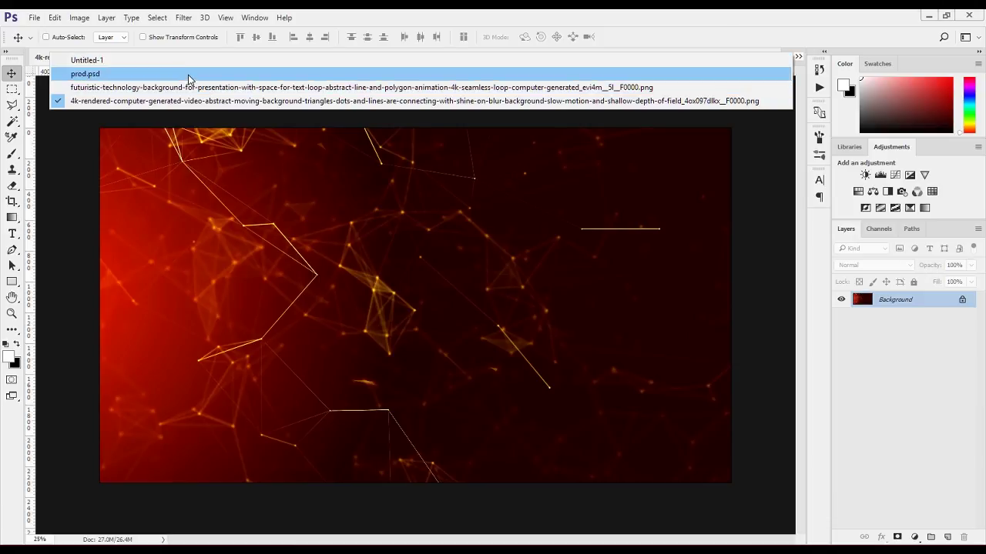
click(188, 75)
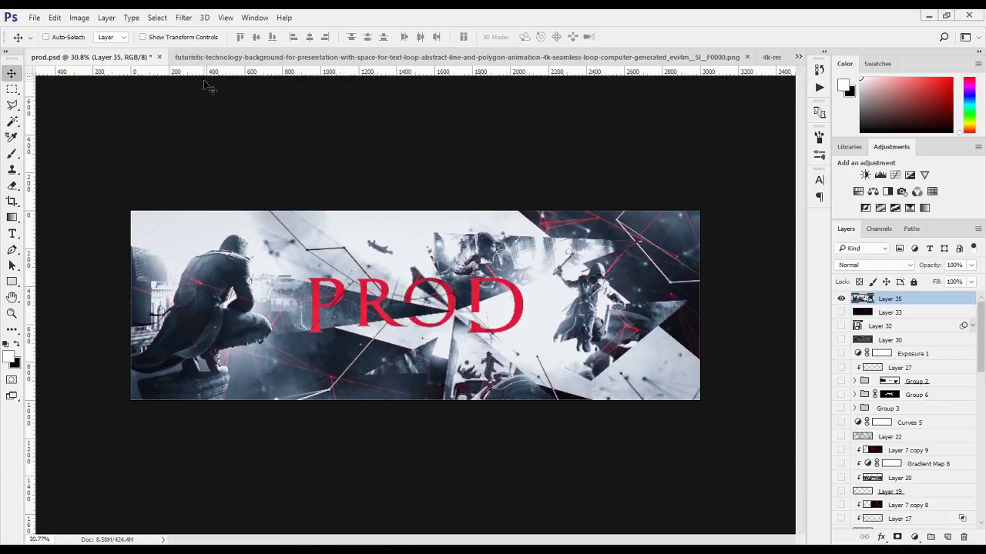
click(770, 57)
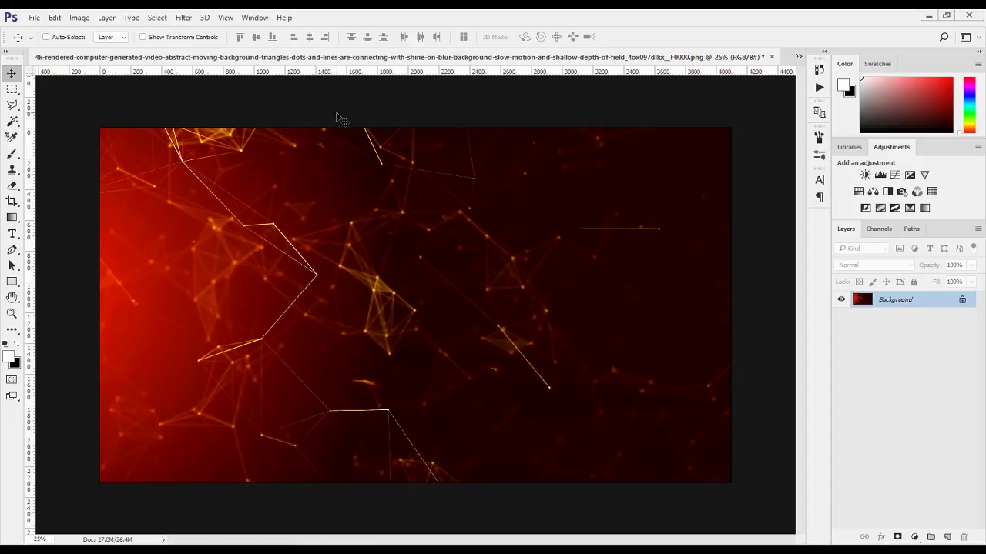
click(798, 56)
click(206, 87)
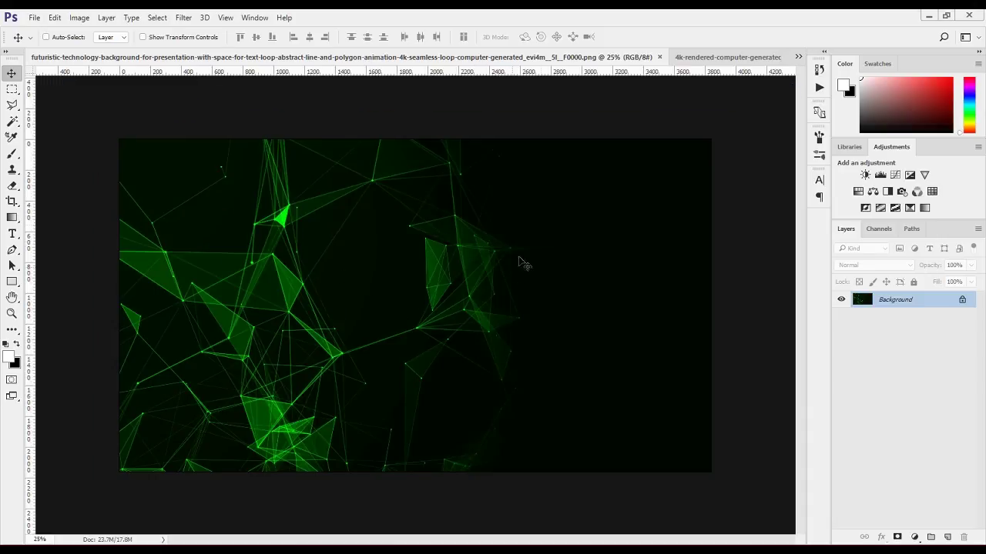
click(709, 57)
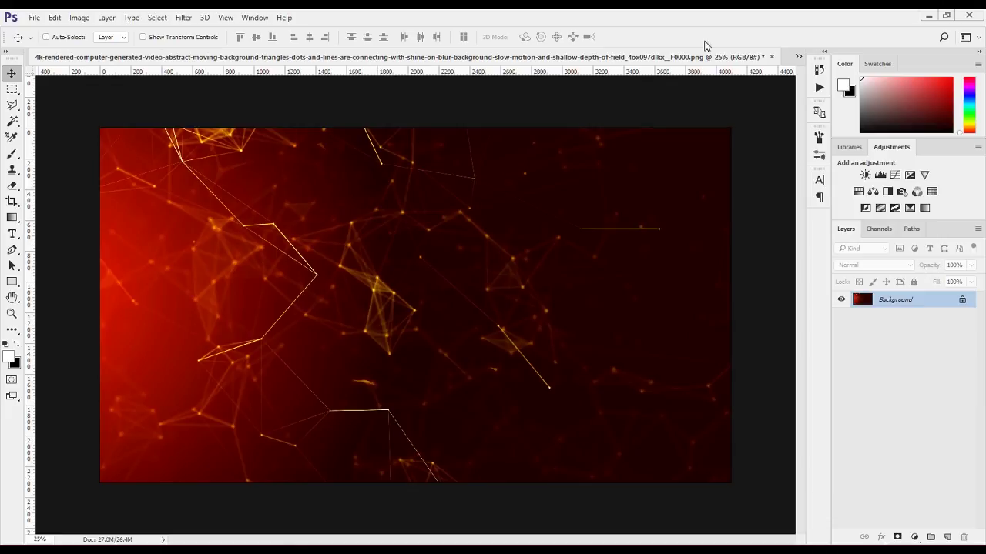
click(797, 55)
click(203, 74)
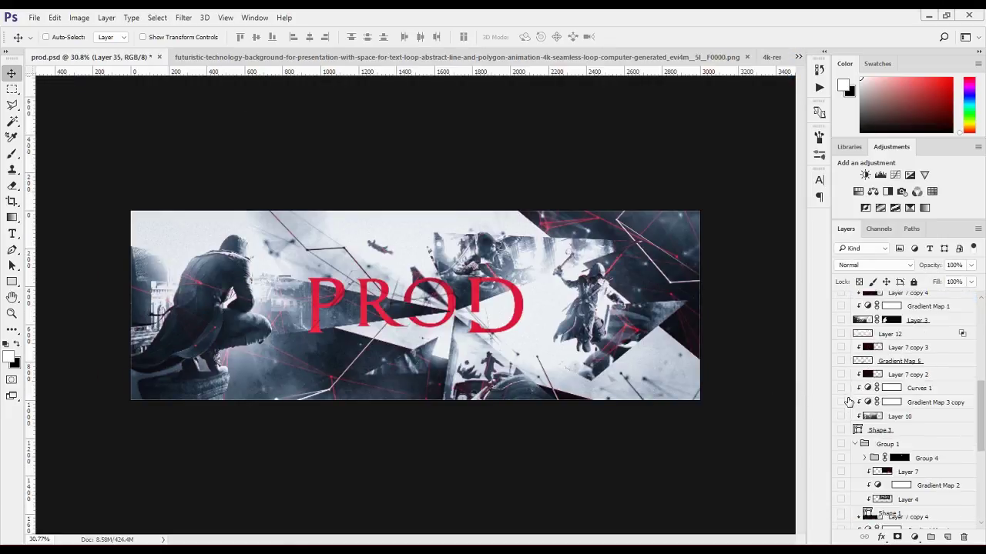
Hide the merged Layer 35 and show the base layers Layer 0 and Layer 9
click(842, 298)
scroll(863, 344, down, 5)
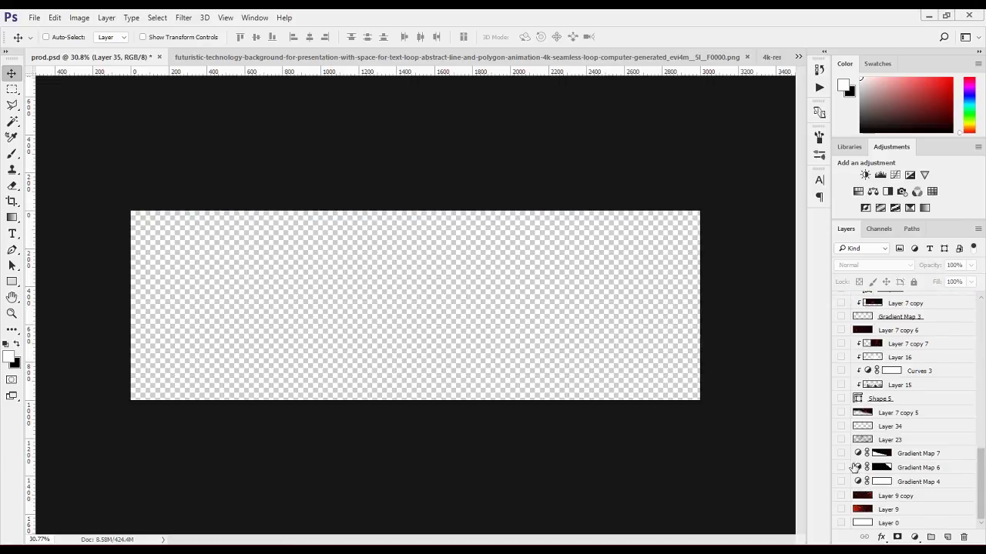
click(842, 523)
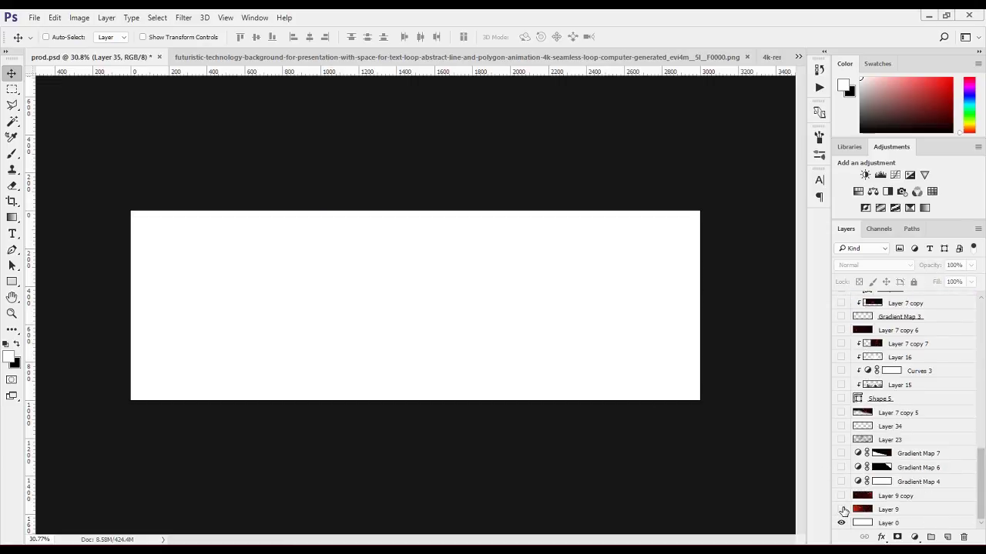
click(841, 509)
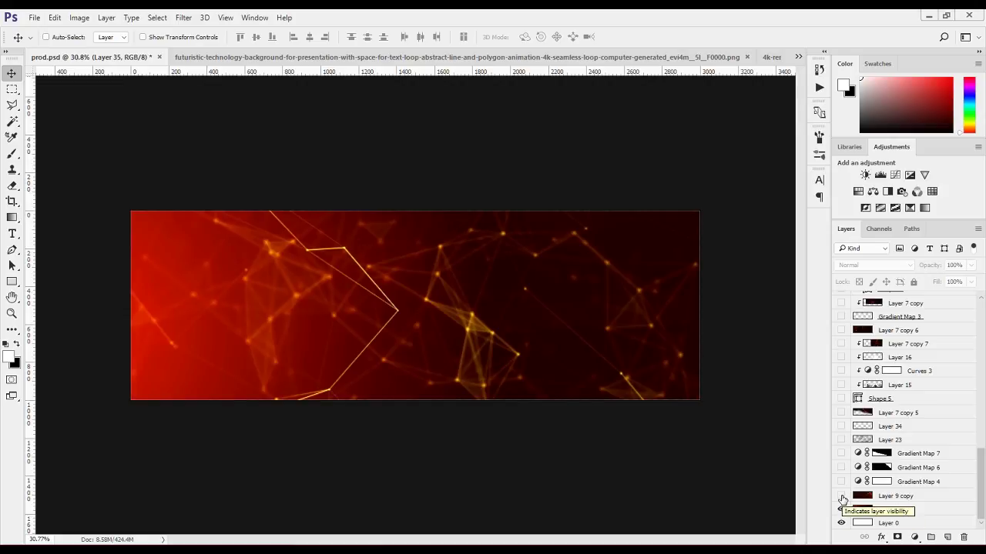
Show Layer 9 copy over Layer 9 and set its blend mode to Lighten
click(841, 497)
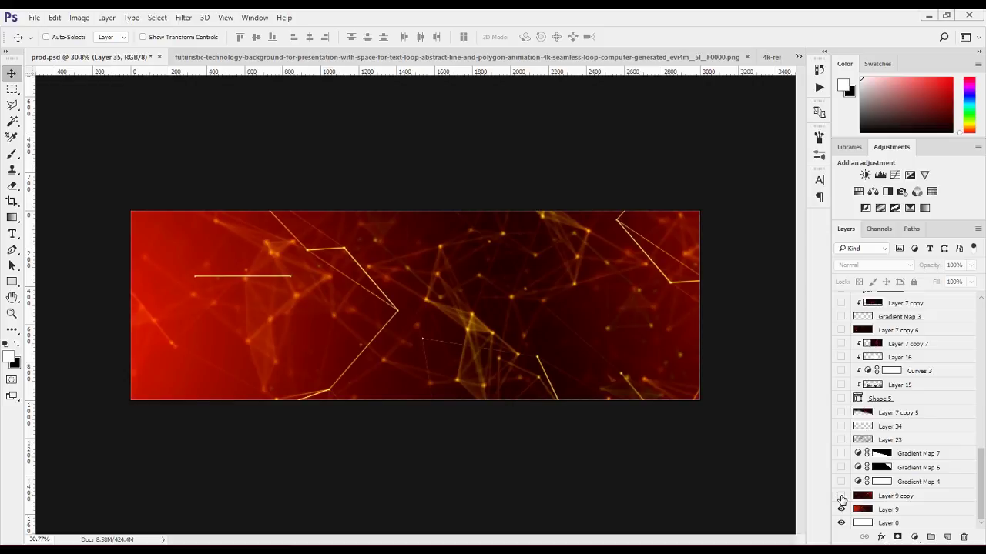
click(842, 497)
click(881, 510)
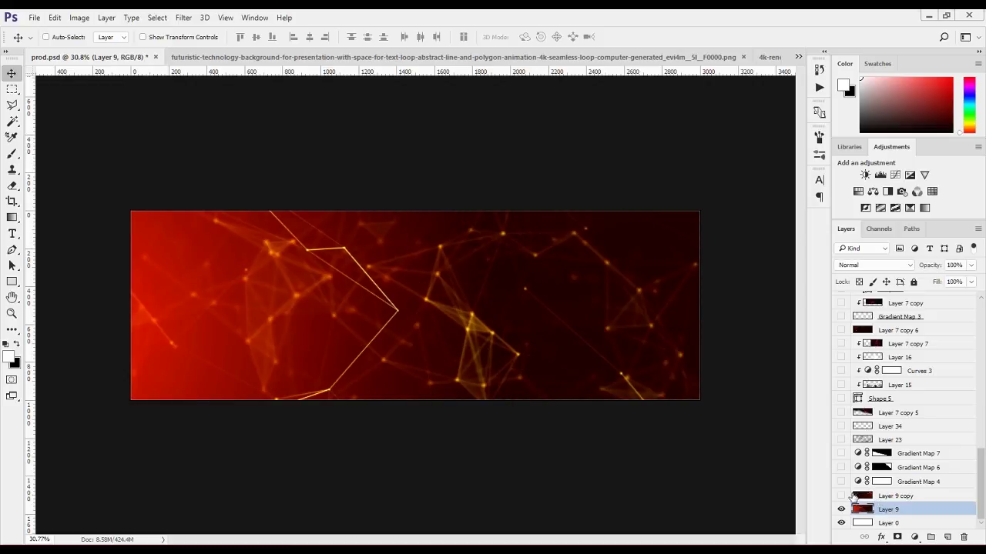
click(842, 496)
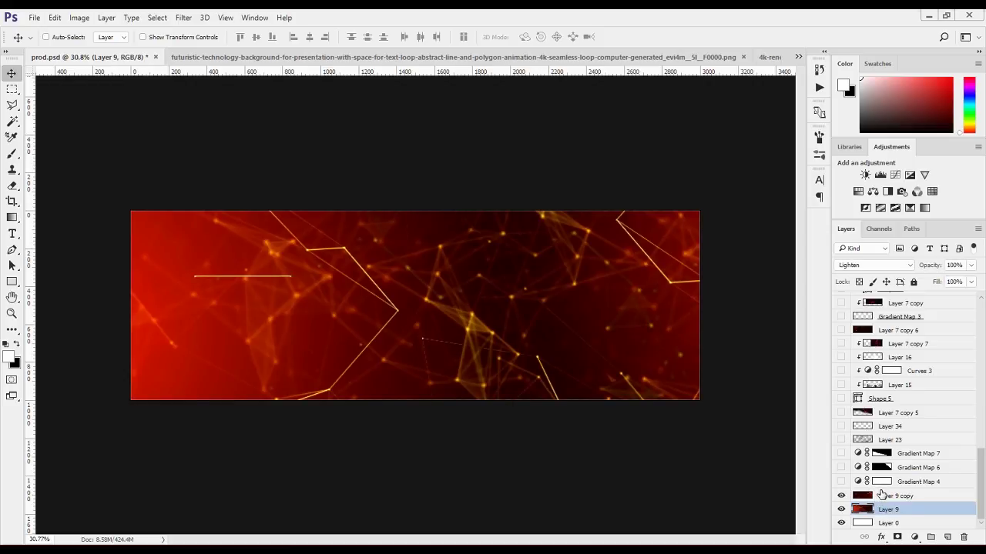
click(881, 493)
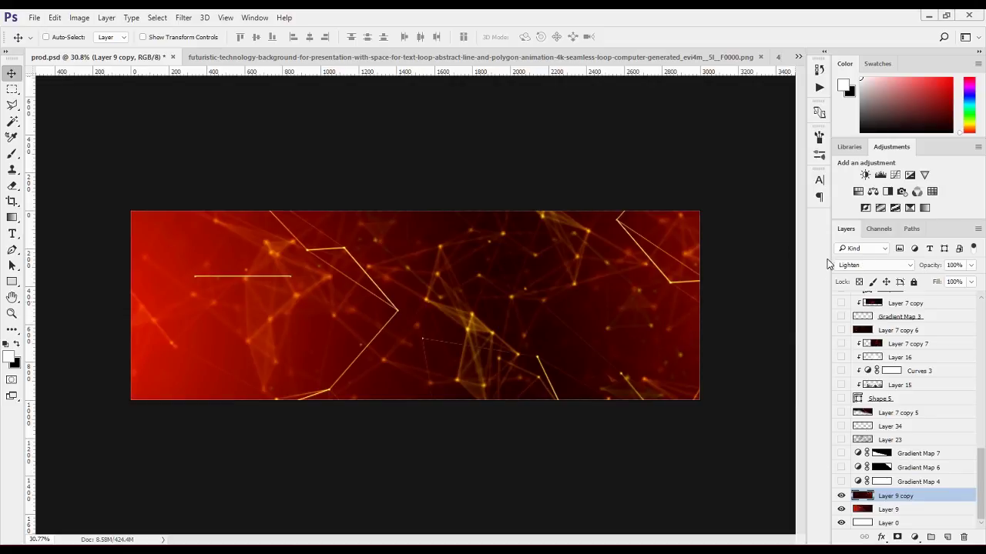
click(855, 265)
click(854, 351)
Show the Gradient Map 4 adjustment above Layer 9 copy and check its gradient settings
click(842, 482)
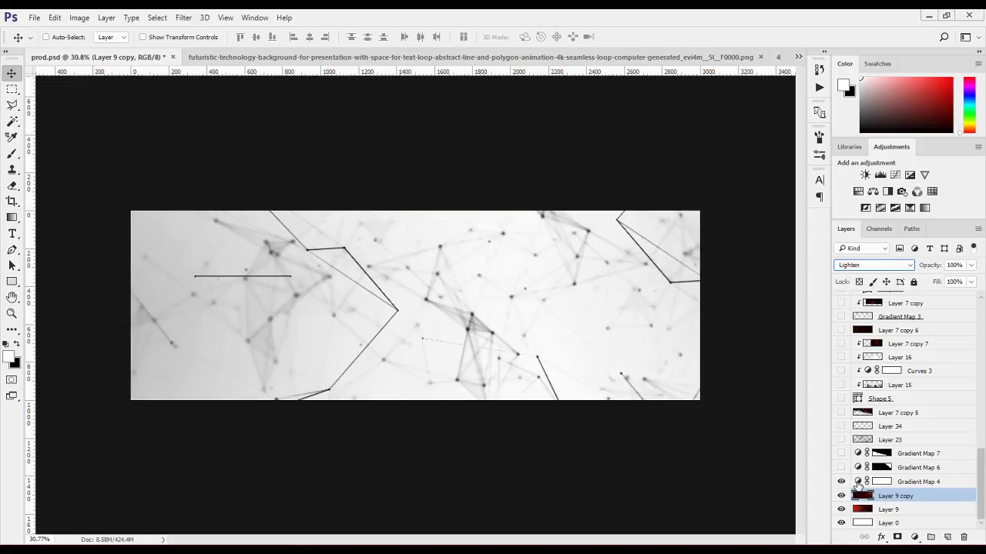
double_click(857, 482)
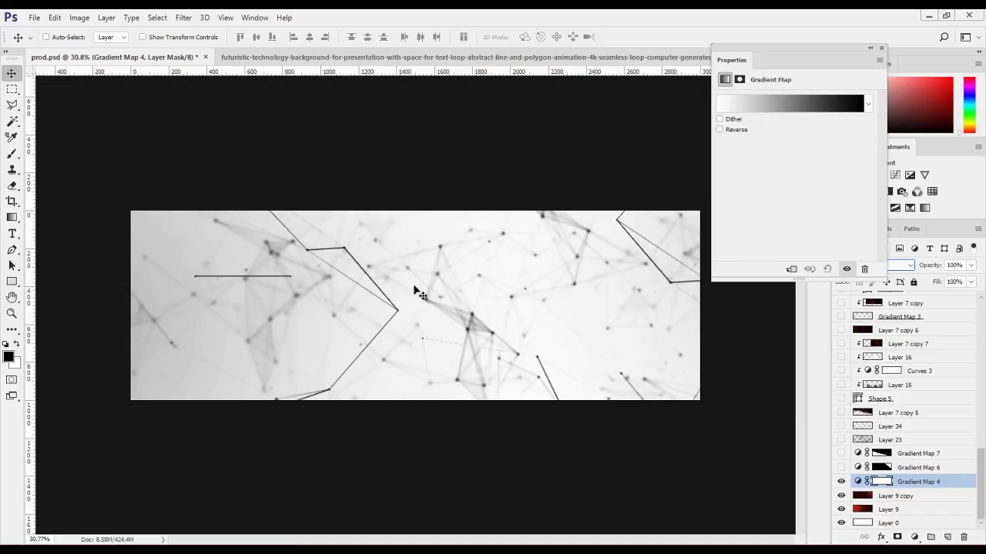
click(911, 537)
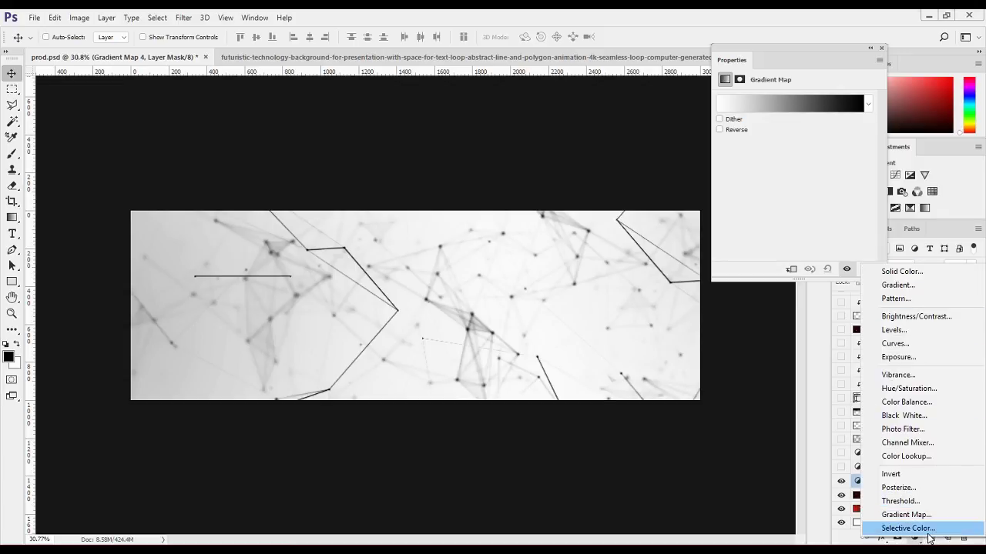
click(914, 539)
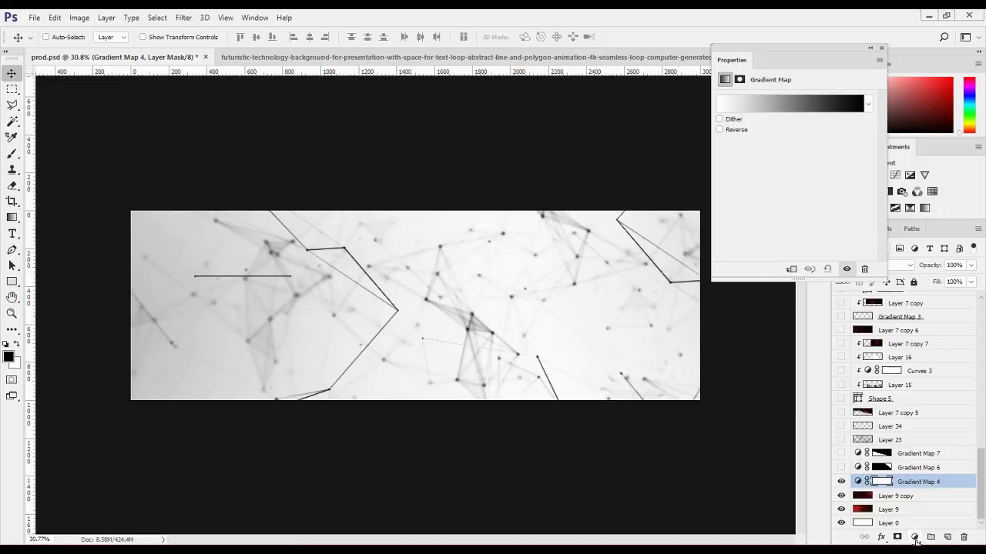
click(881, 48)
Try a new Gradient Map adjustment above Gradient Map 4, previewing the Black, White preset, and delete the adjustment
click(254, 17)
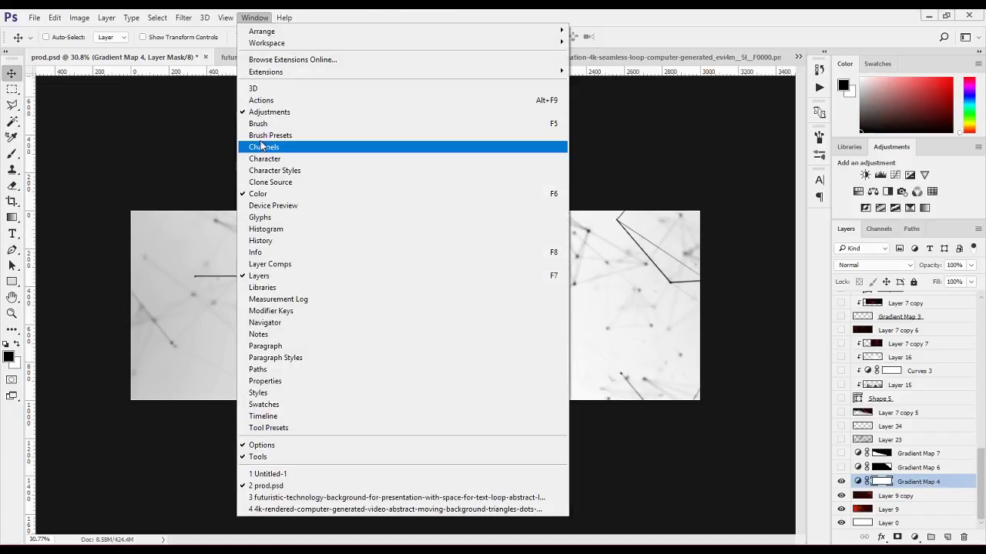
click(936, 212)
click(925, 208)
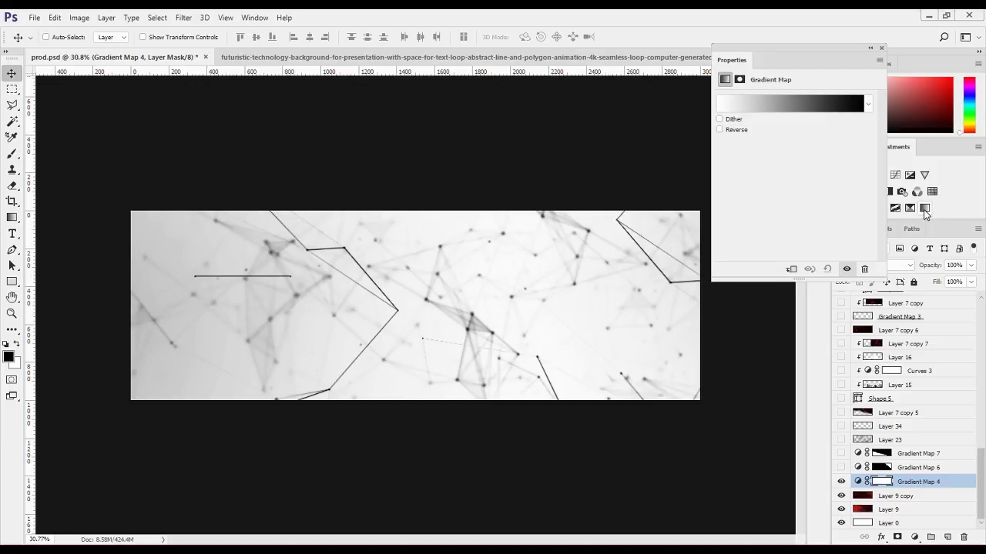
click(762, 110)
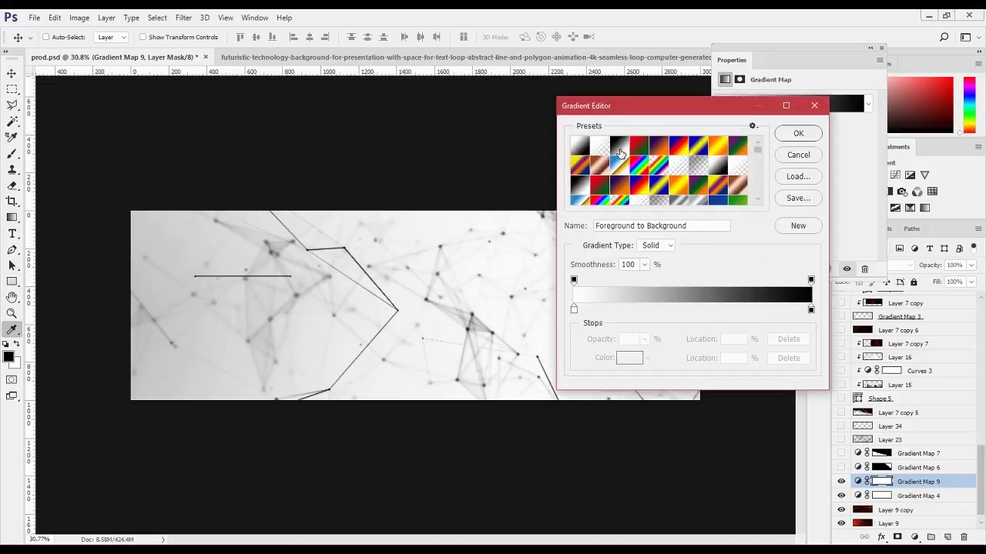
click(618, 145)
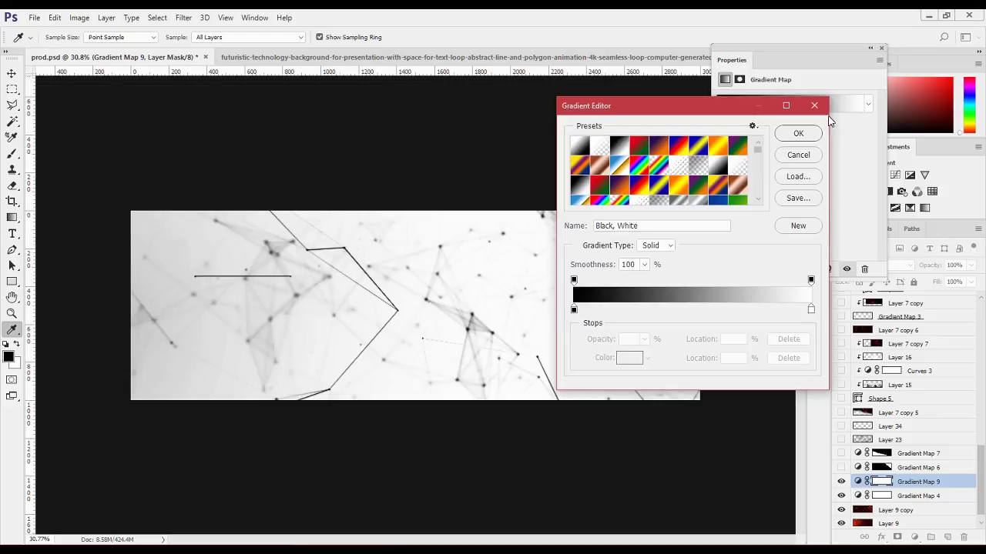
click(799, 156)
click(882, 48)
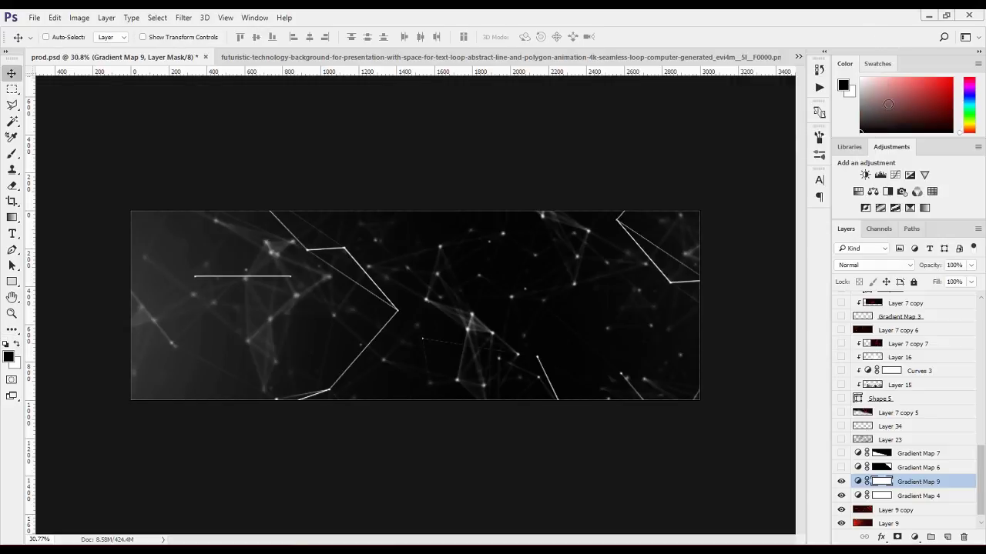
key(v)
key(Delete)
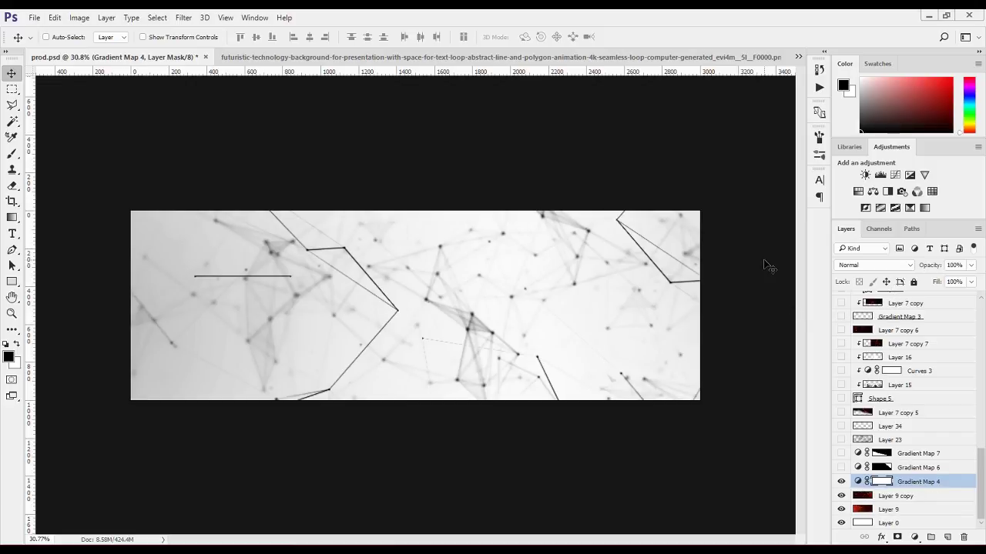
Try an Invert adjustment in place of Gradient Map 4, delete it and show Gradient Map 4 again
click(841, 482)
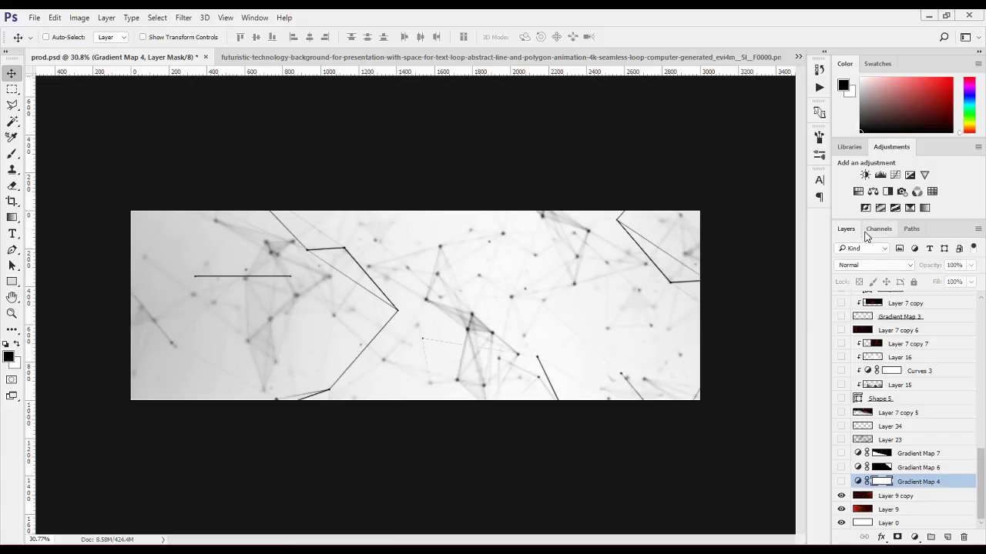
click(867, 208)
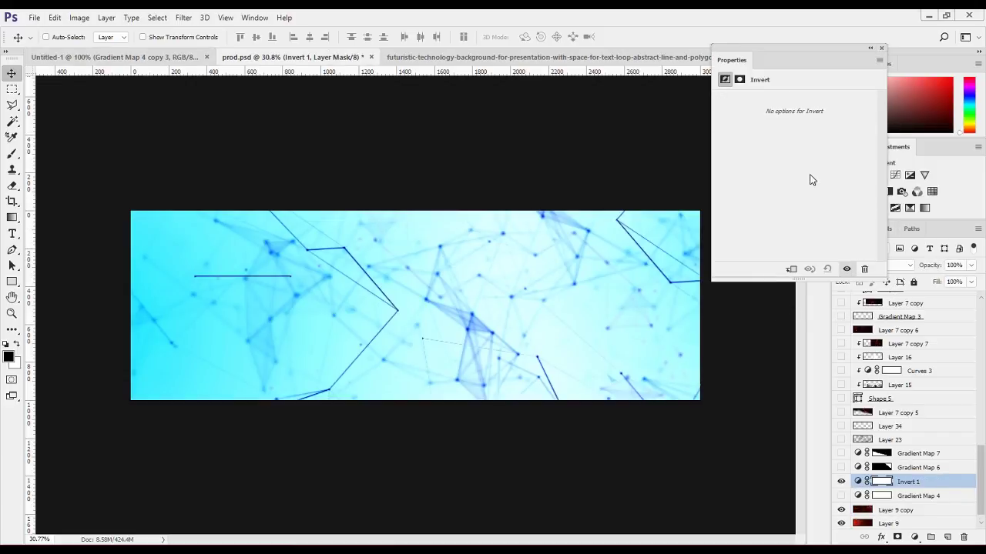
click(881, 48)
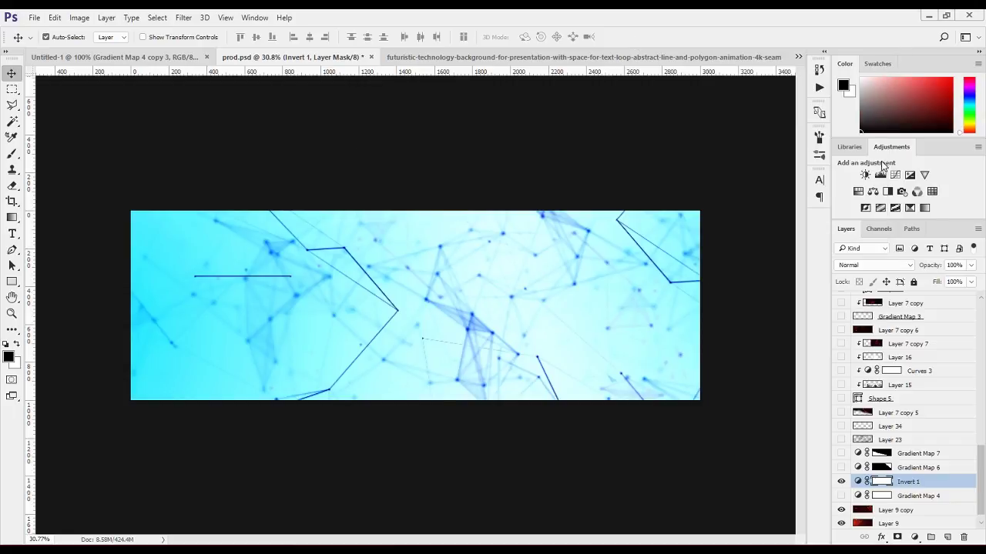
key(Delete)
click(842, 481)
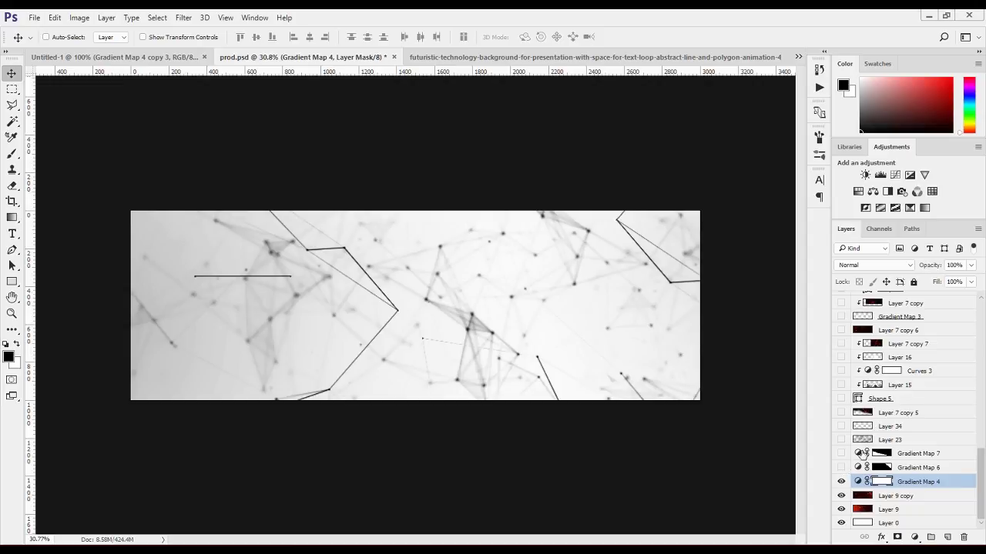
Show the masked Gradient Map 6 and Gradient Map 7 adjustments and Layer 23, and select Layer 23
click(840, 468)
click(840, 453)
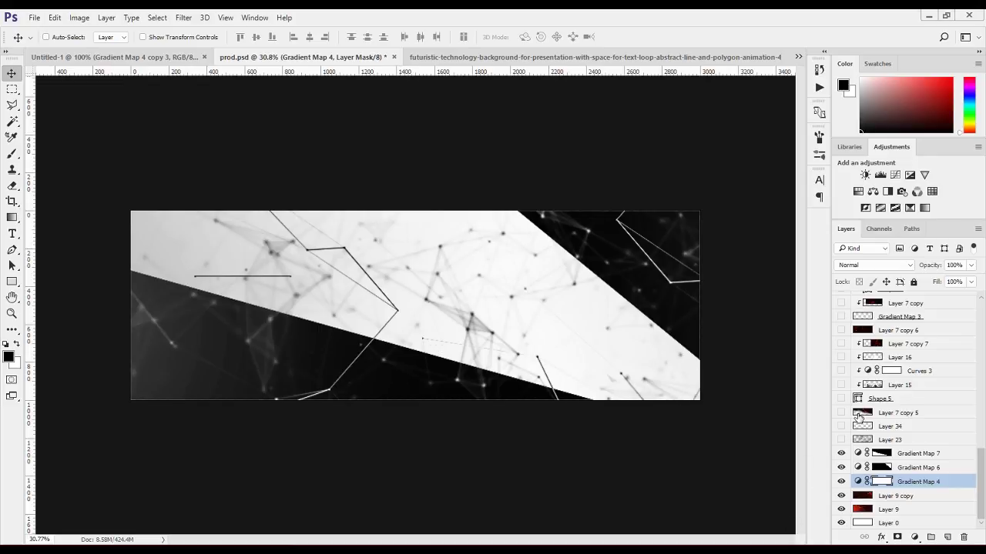
click(840, 441)
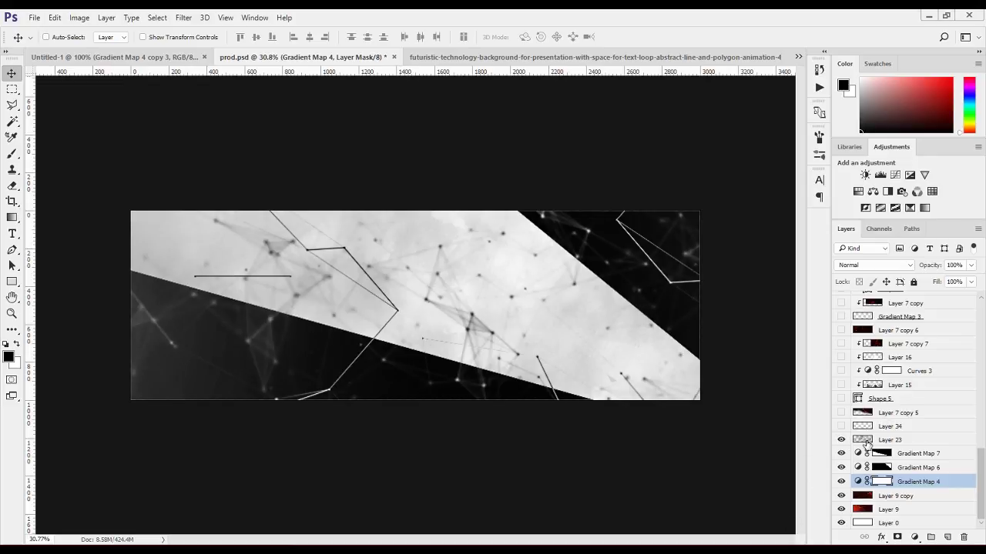
click(868, 444)
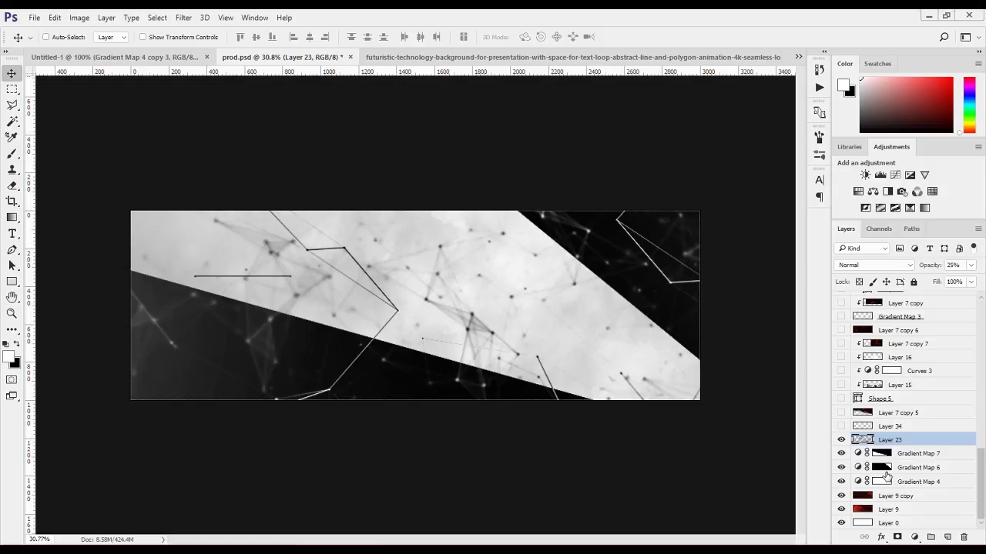
Try stamping white clouds on a new layer above Layer 23 with the 3507 px smoke brush, over the dark corner and the banner's middle
click(948, 538)
click(12, 154)
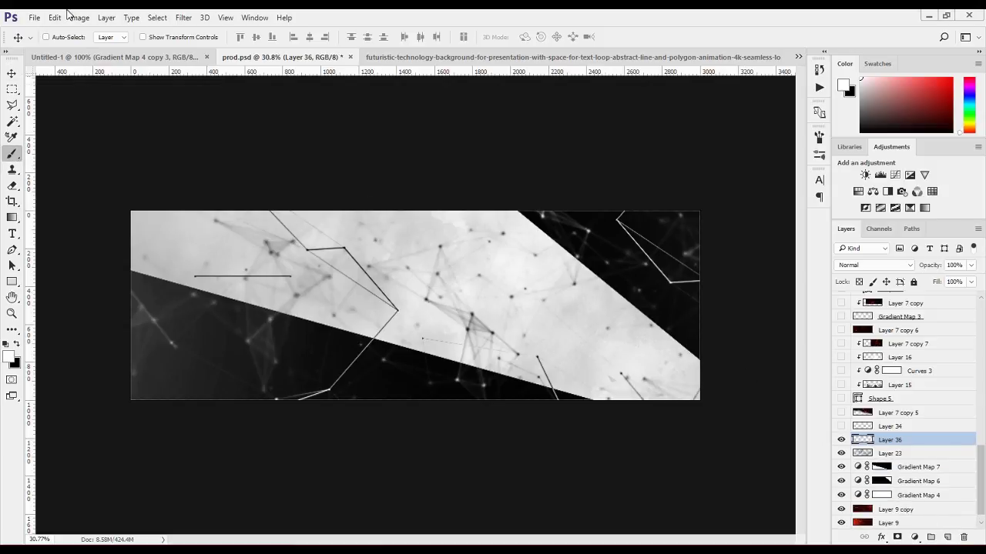
right_click(146, 194)
click(147, 233)
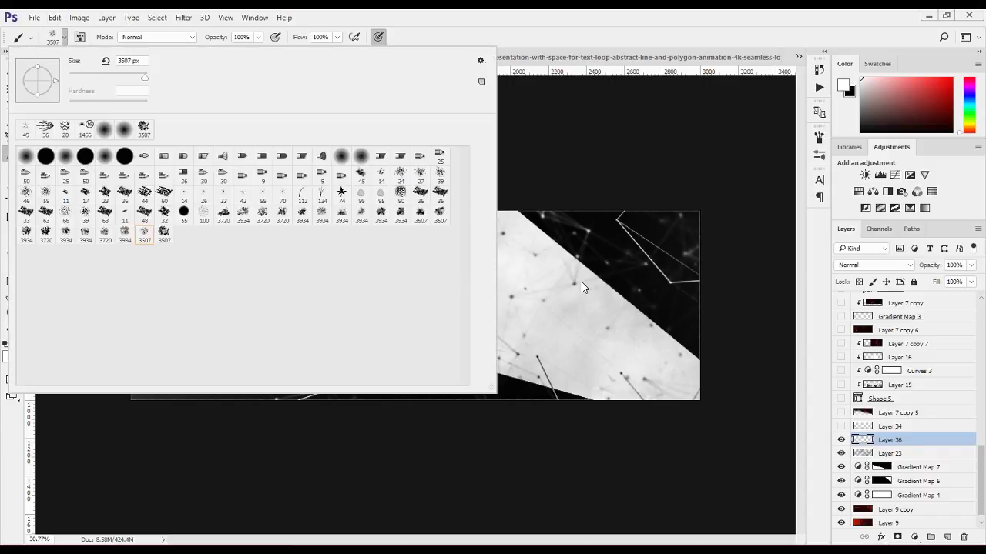
click(649, 248)
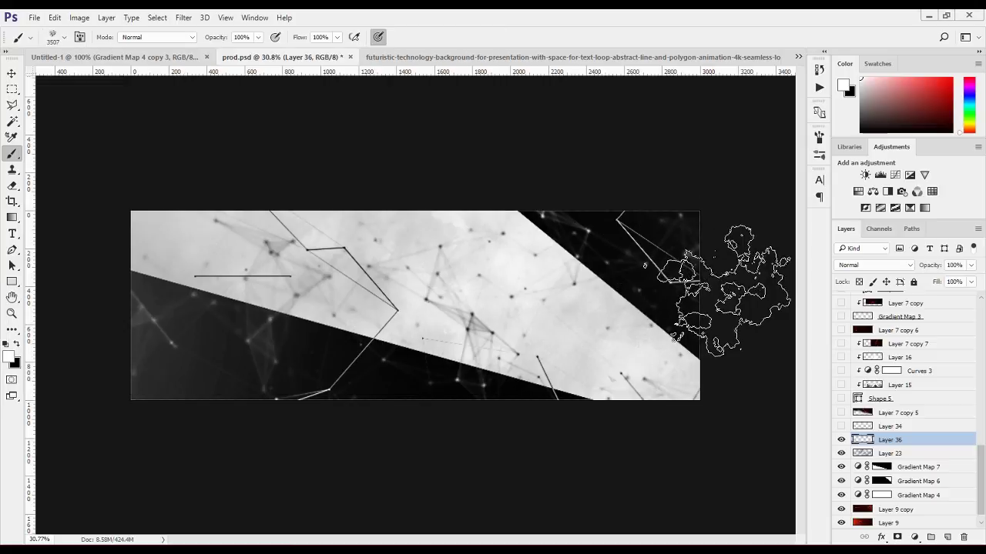
click(615, 292)
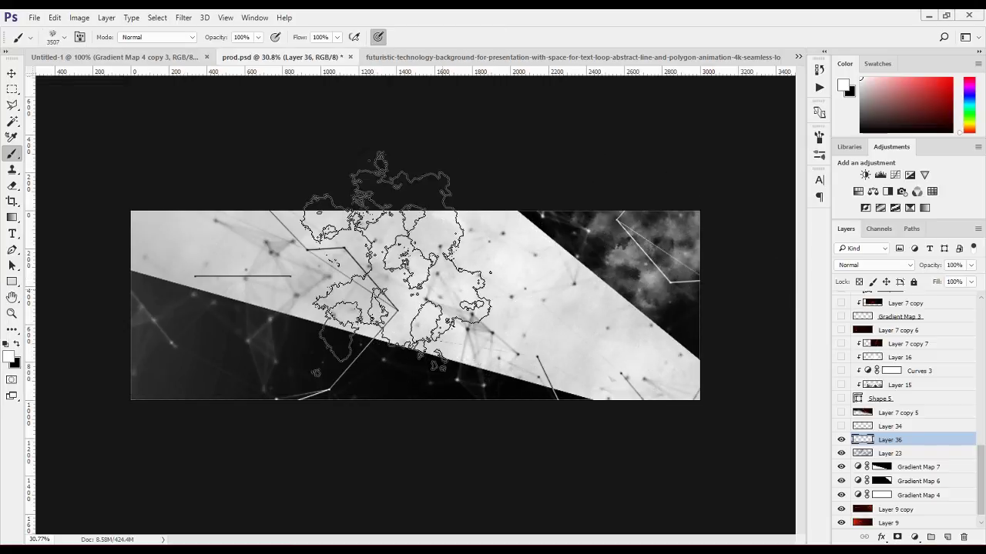
click(445, 267)
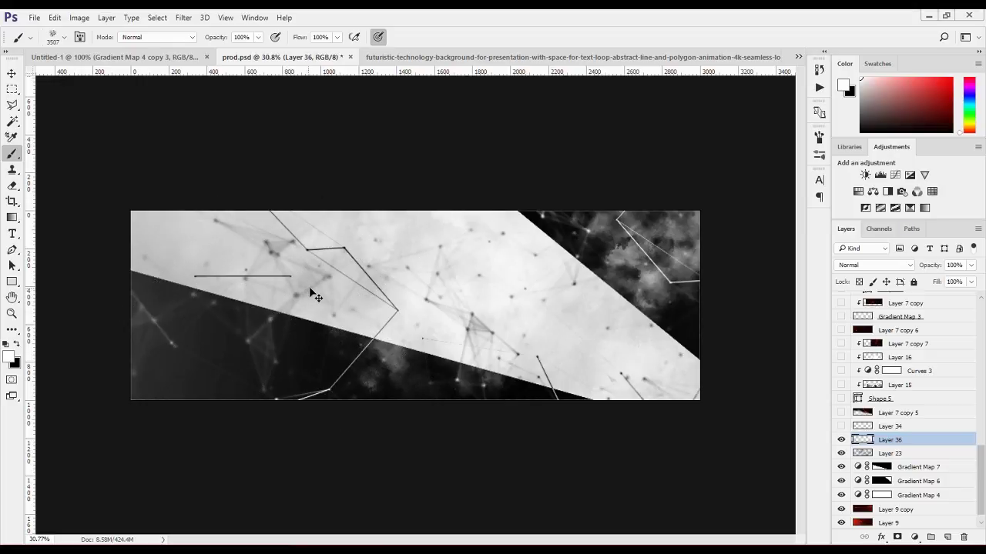
Undo the cloud stamps and delete the new layer above Layer 23
key(ctrl+z)
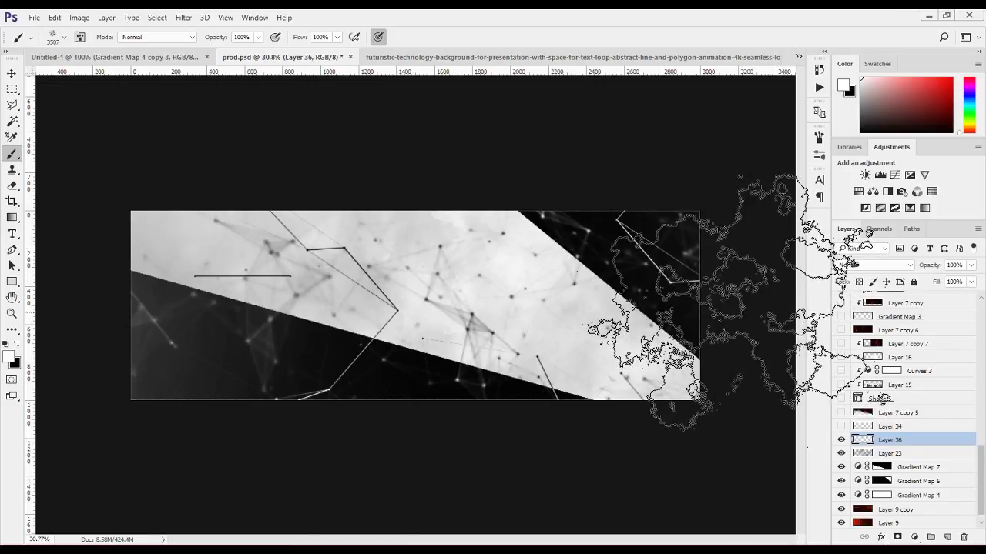
key(v)
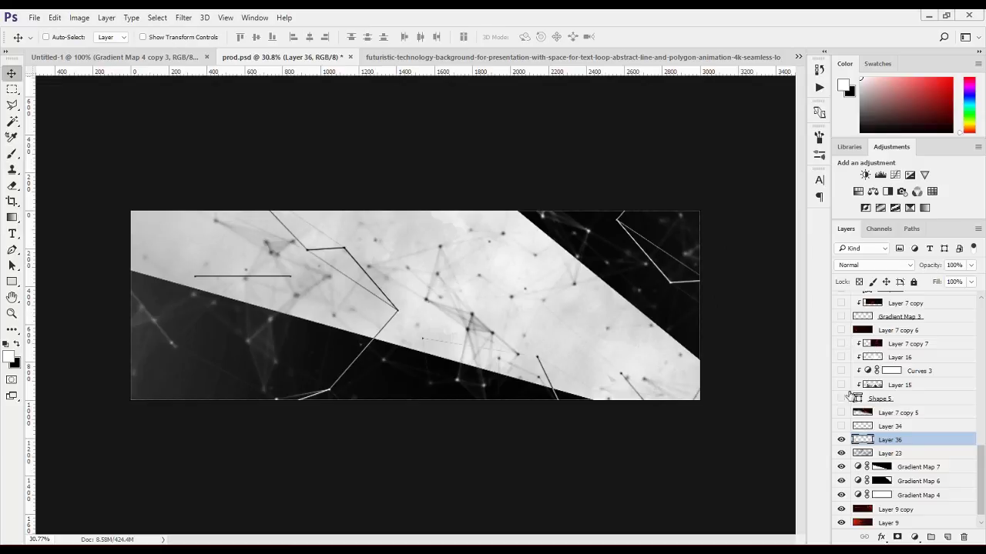
key(Delete)
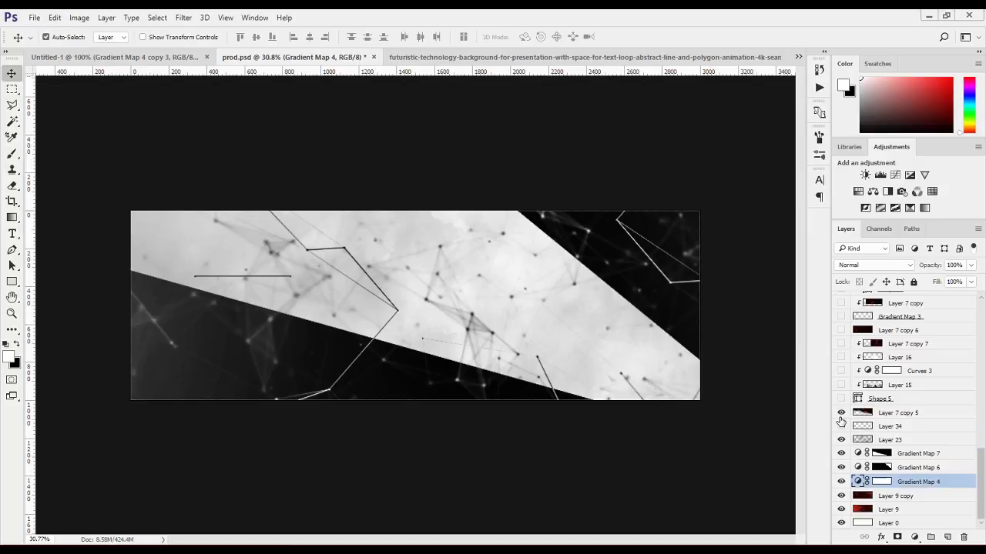
Try loading Layer 34's contents as a selection, and delete Layer 34
click(840, 427)
ctrl+click(863, 427)
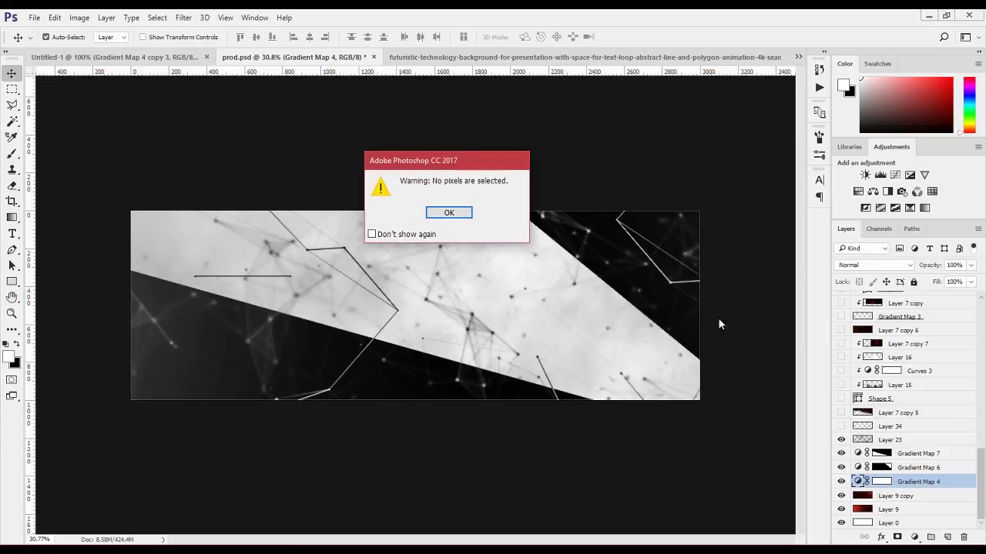
click(455, 215)
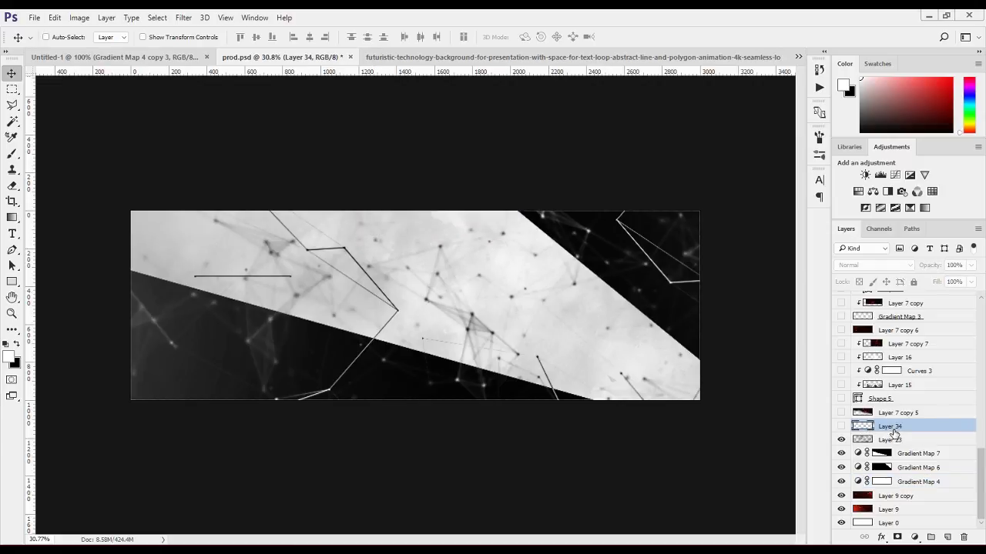
key(Delete)
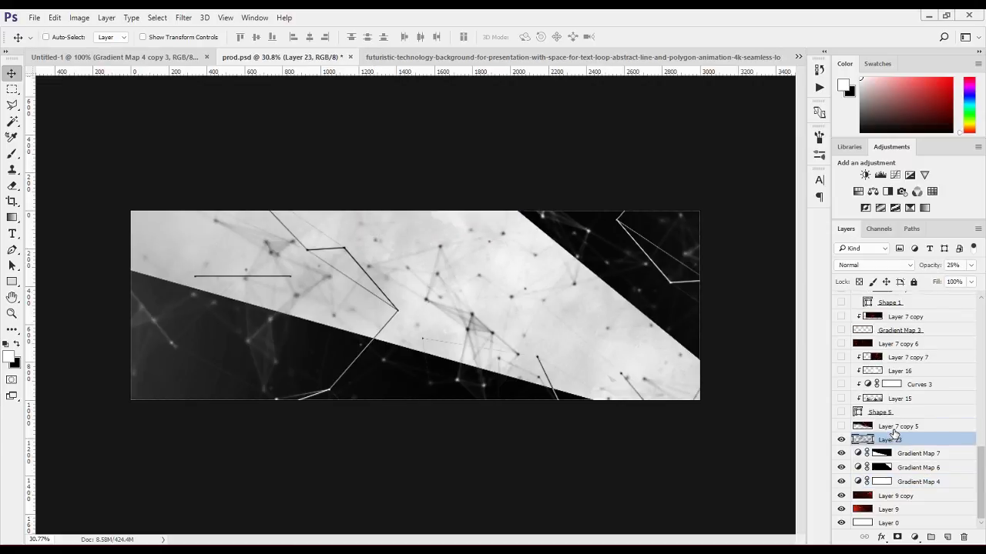
Show Layer 7 copy 5 and check the green futuristic-technology-background source image before returning to prod.psd
click(841, 427)
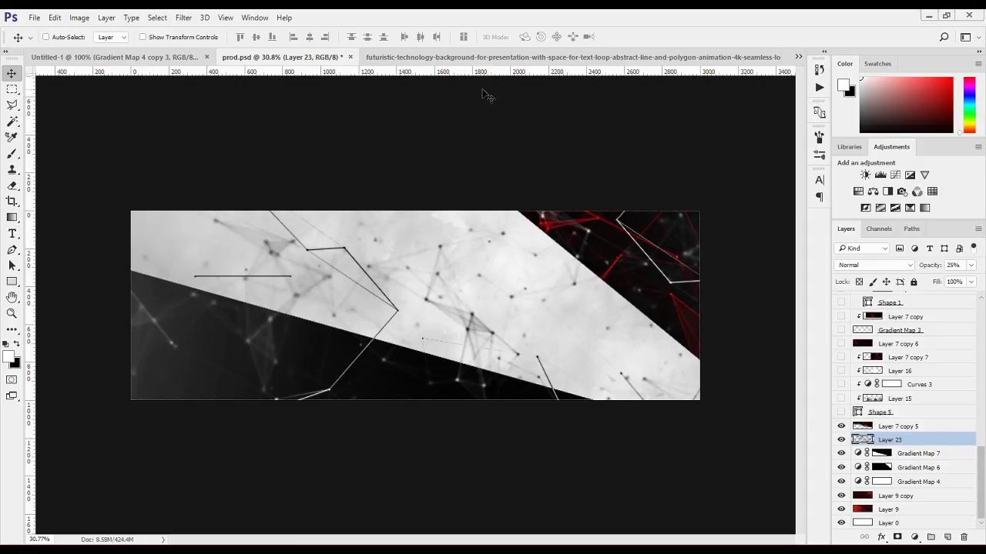
click(469, 58)
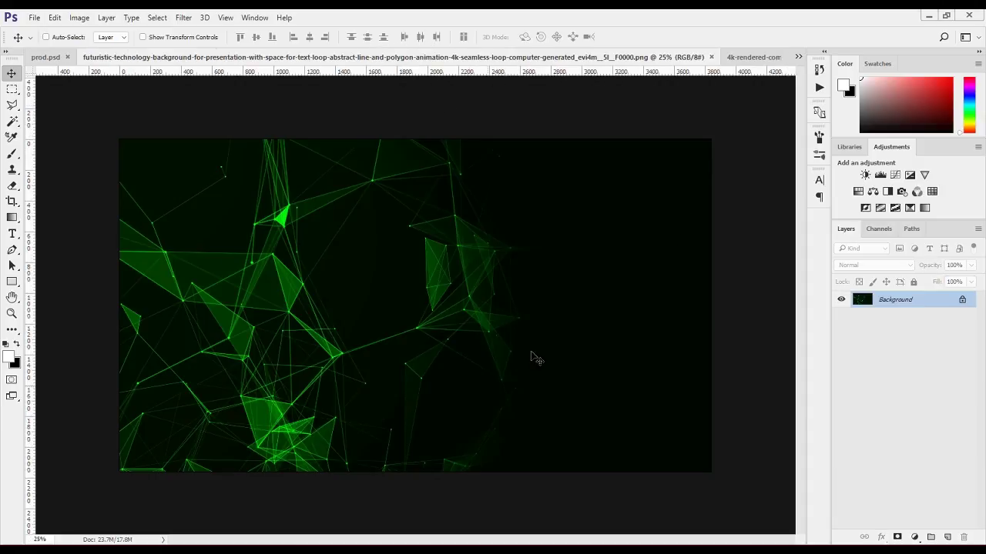
click(47, 57)
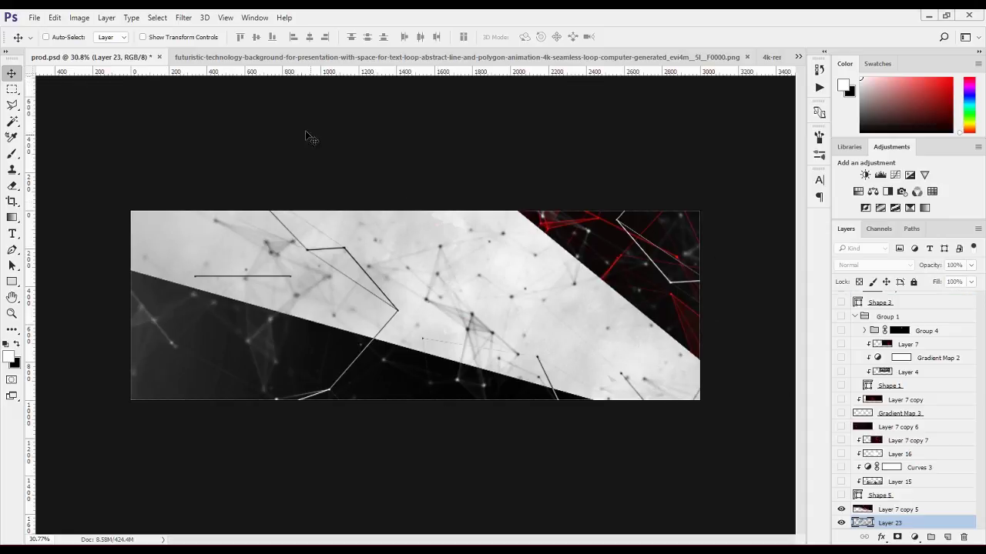
Select Layer 7 copy 5 and sweep the Eraser, enlarged to 1191 px, across the banner's white band
scroll(896, 486, down, 1)
click(893, 482)
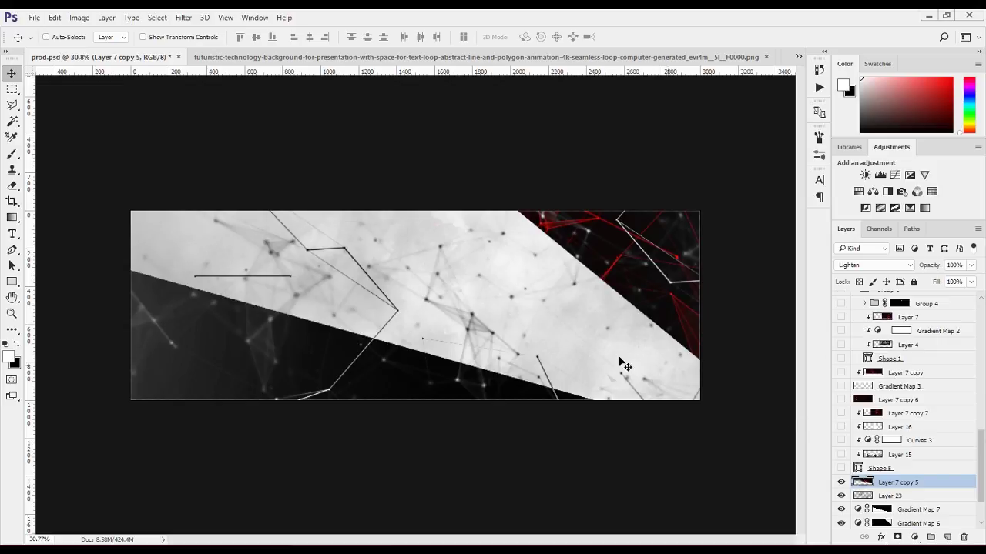
key(e)
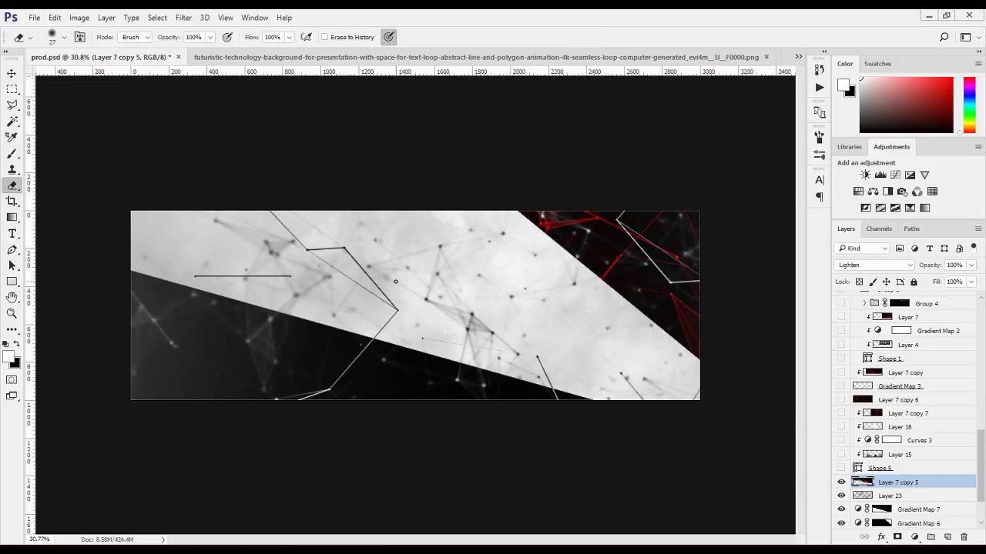
mouse_move(318, 276)
mouse_down()
mouse_move(424, 292)
mouse_move(623, 296)
mouse_up()
Show Layer 7 copy 6 and preview the black Shape 5 polygon, leaving Shape 5 hidden
scroll(893, 435, up, 1)
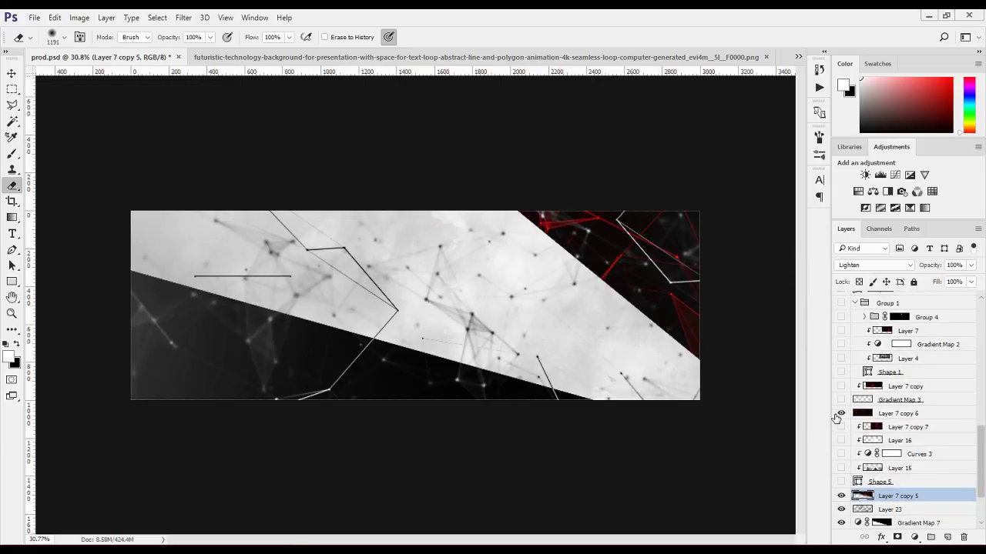
click(841, 414)
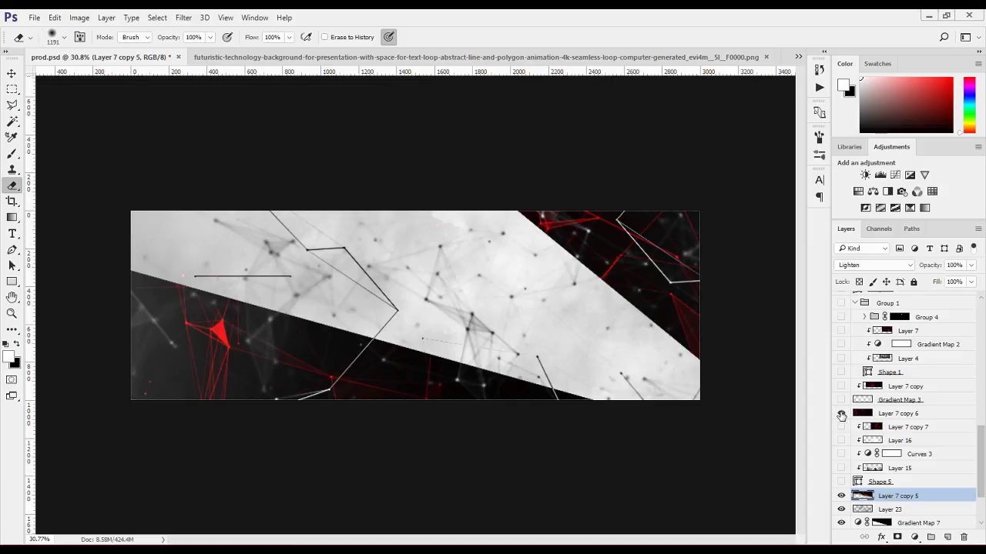
scroll(864, 461, down, 1)
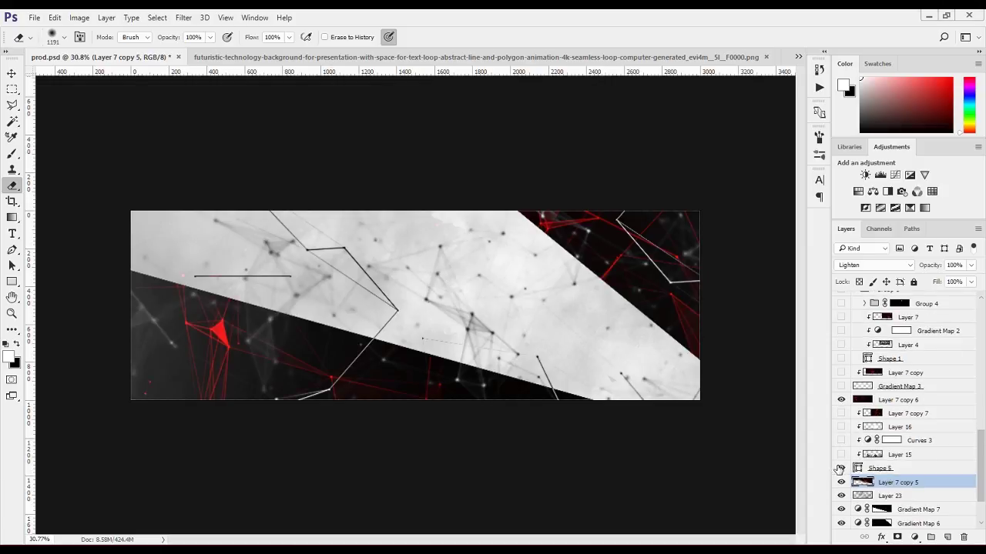
click(840, 469)
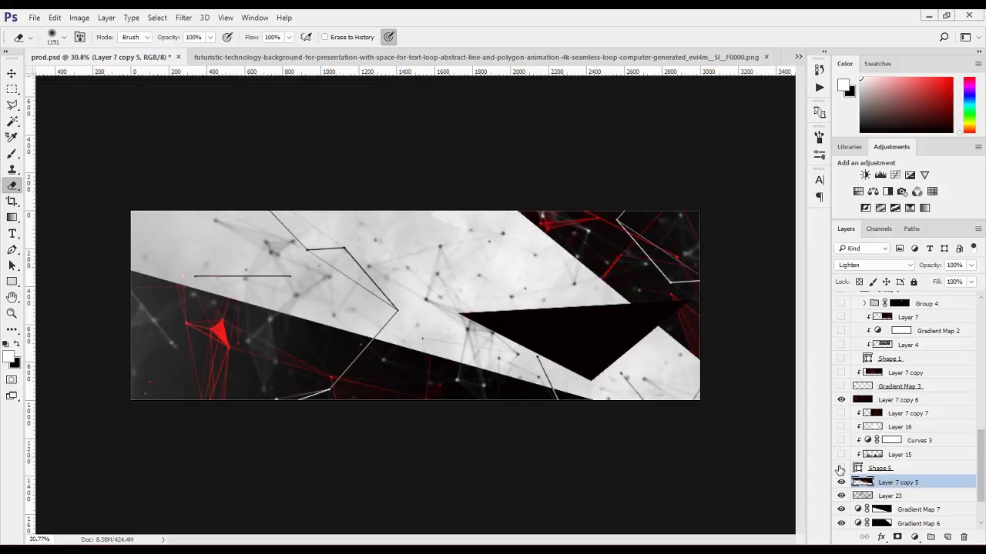
click(845, 469)
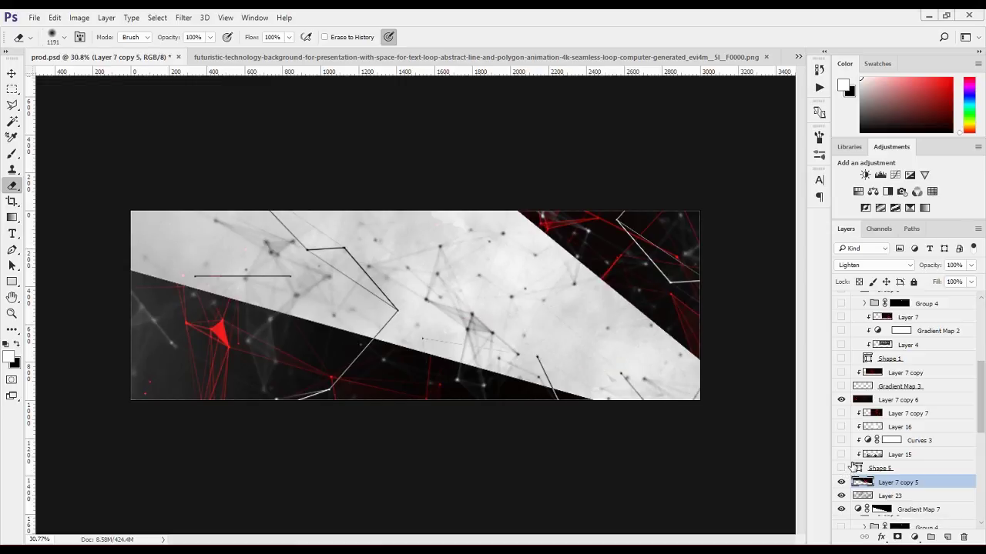
Show Layer 35 to examine the finished PROD composition and its shapes around the centre up close, and hide Layer 35
scroll(853, 454, up, 10)
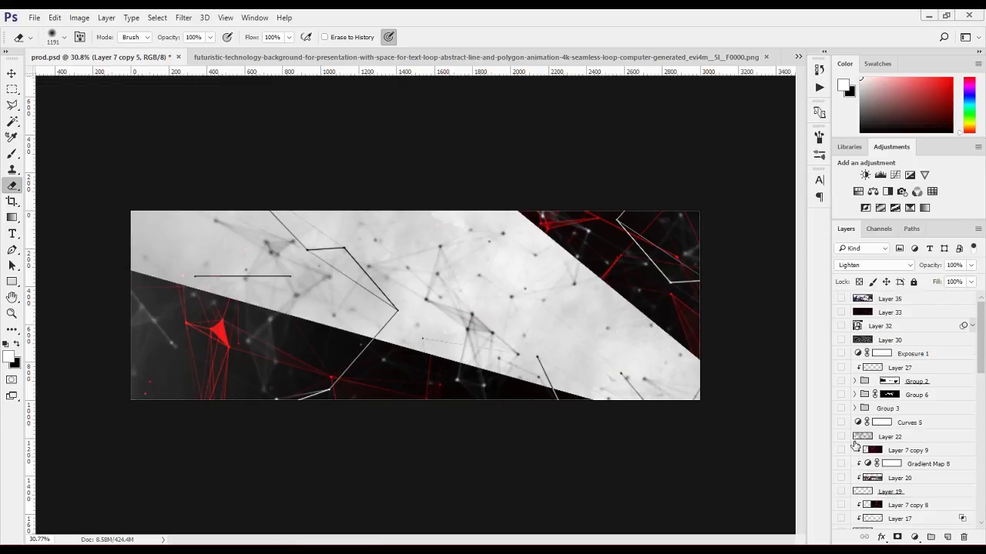
click(840, 298)
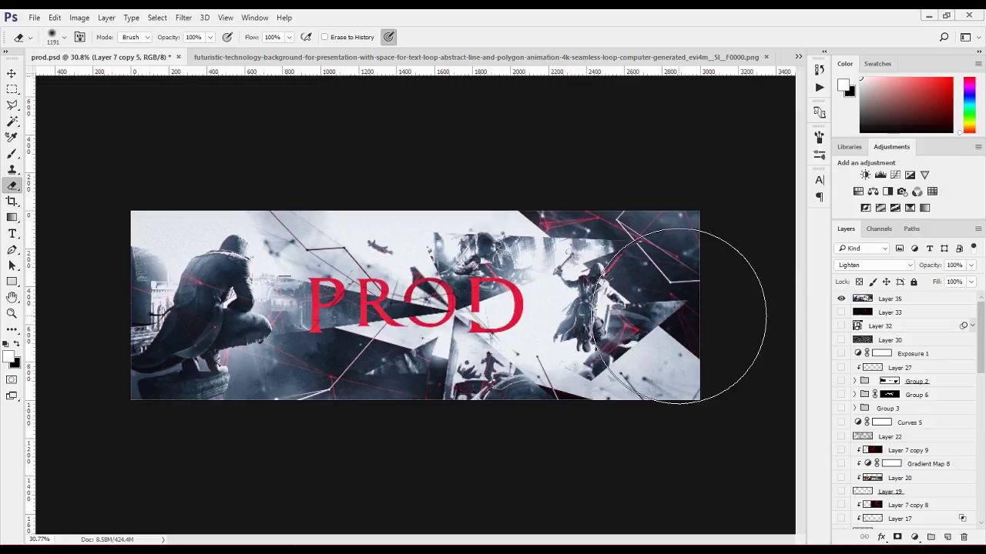
click(12, 105)
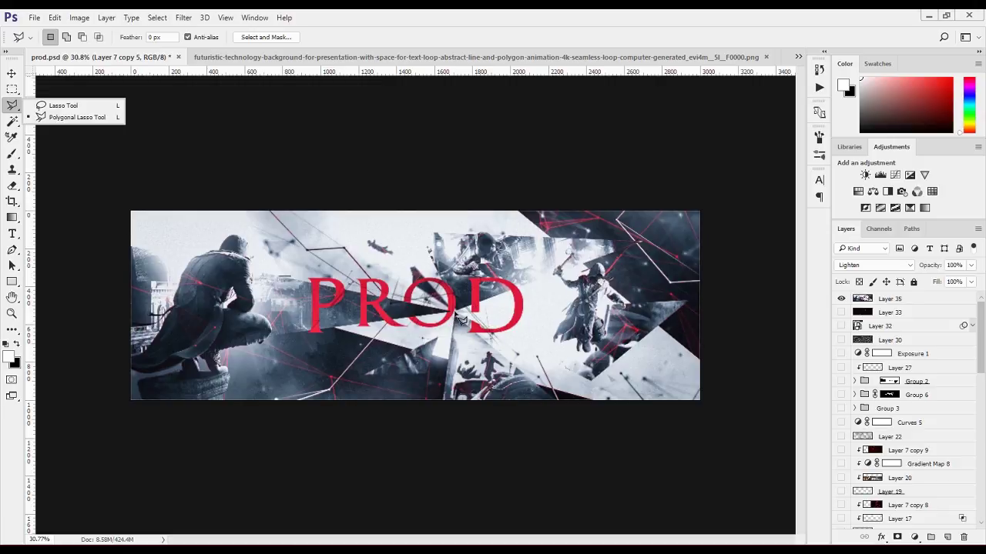
scroll(460, 319, up, 5)
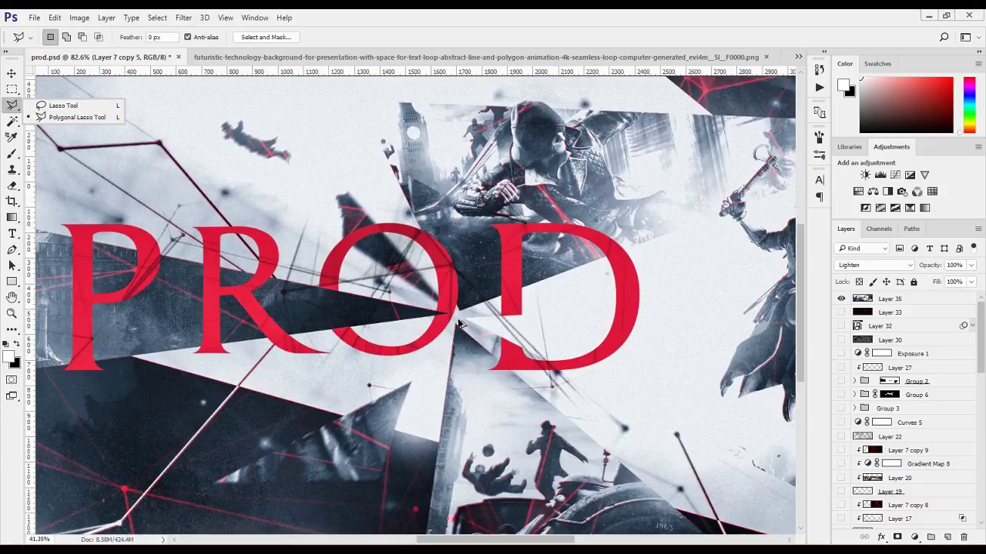
scroll(462, 325, down, 5)
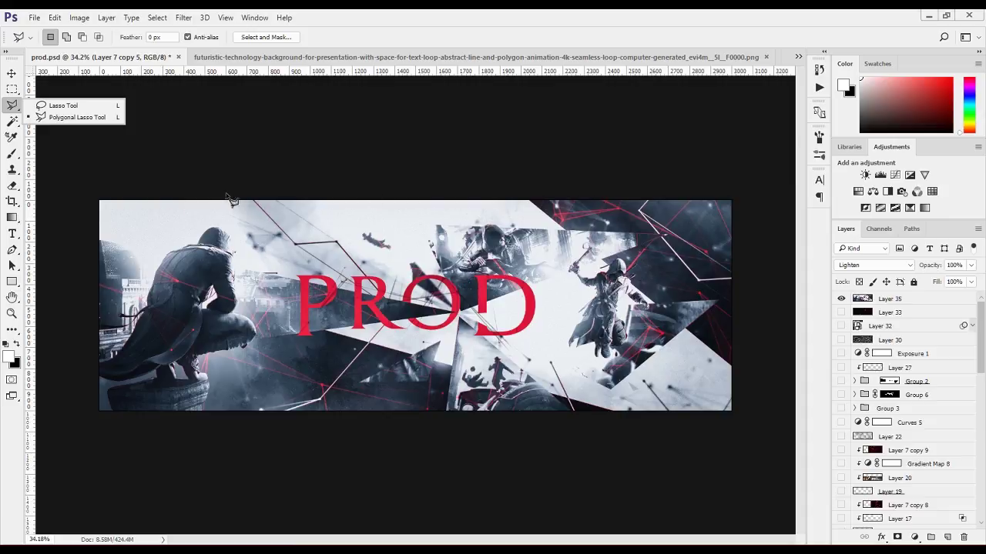
click(840, 300)
Show and select the Shape 5 layer, and choose the standard Pen Tool for drawing paths
scroll(865, 394, down, 5)
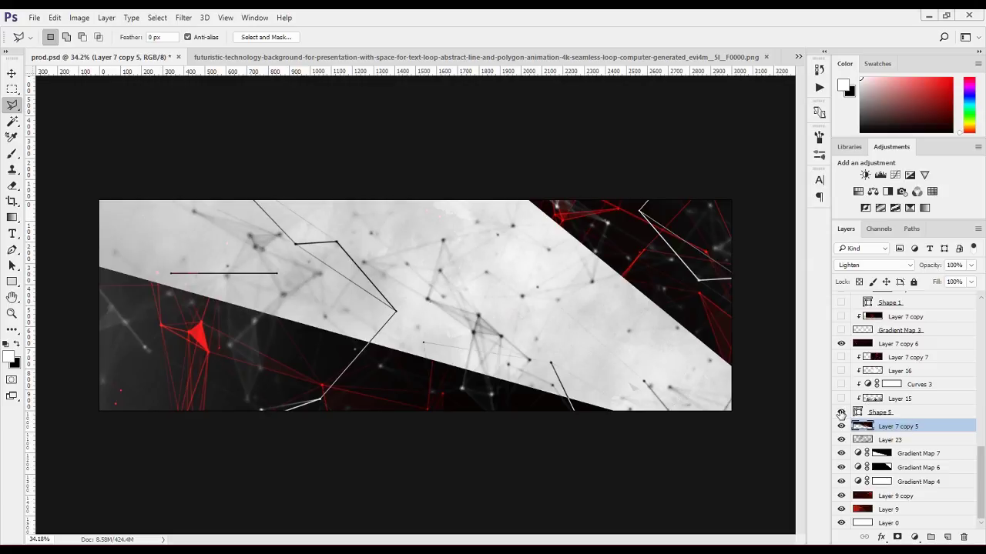
click(857, 412)
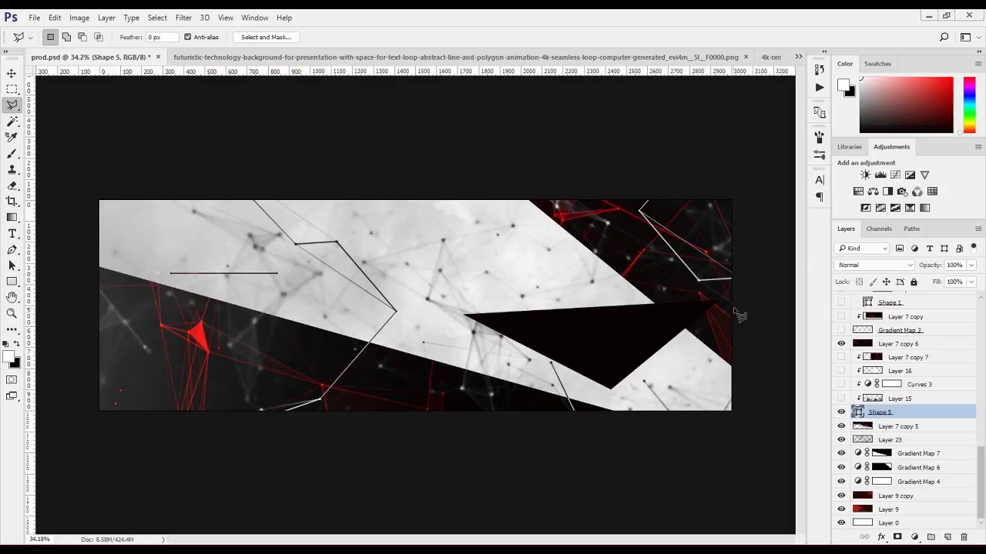
key(p)
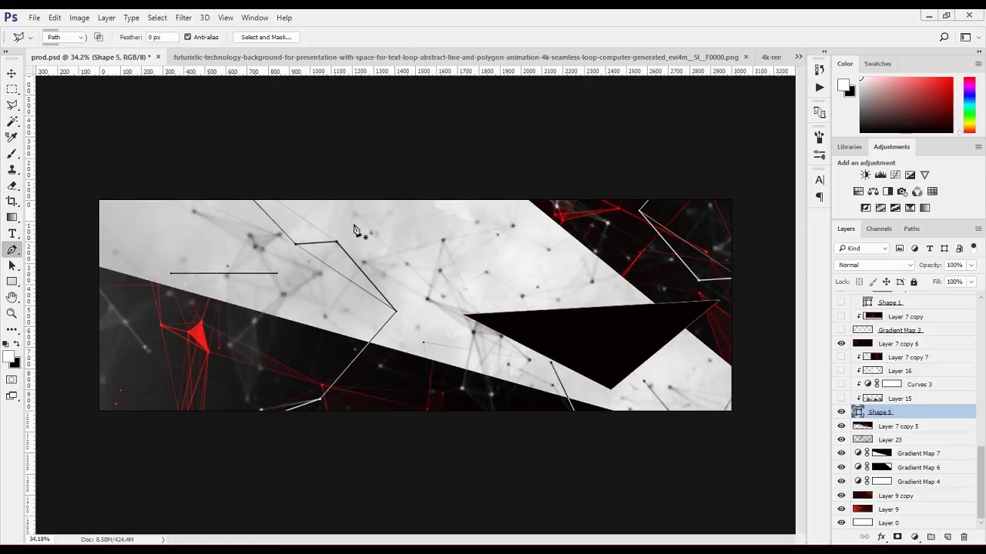
right_click(8, 254)
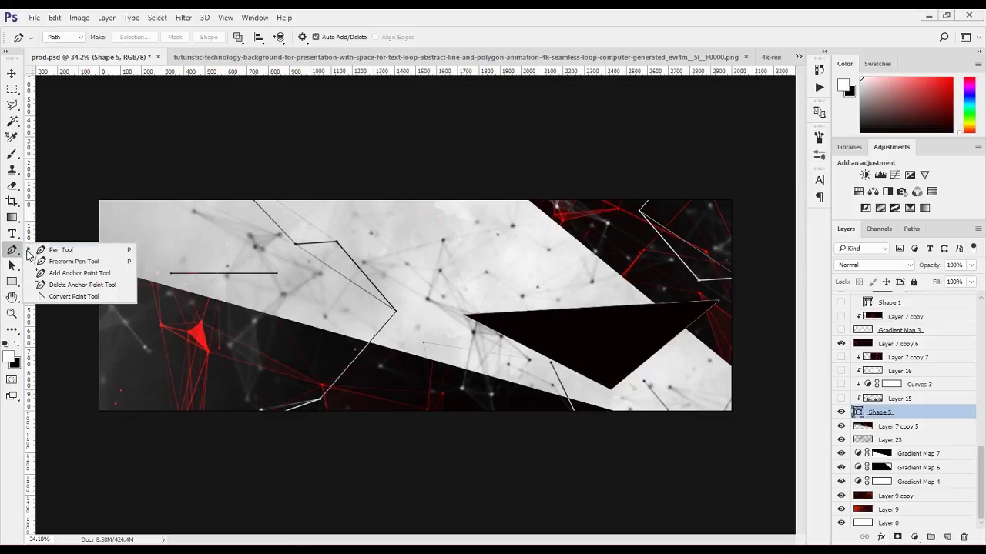
click(40, 265)
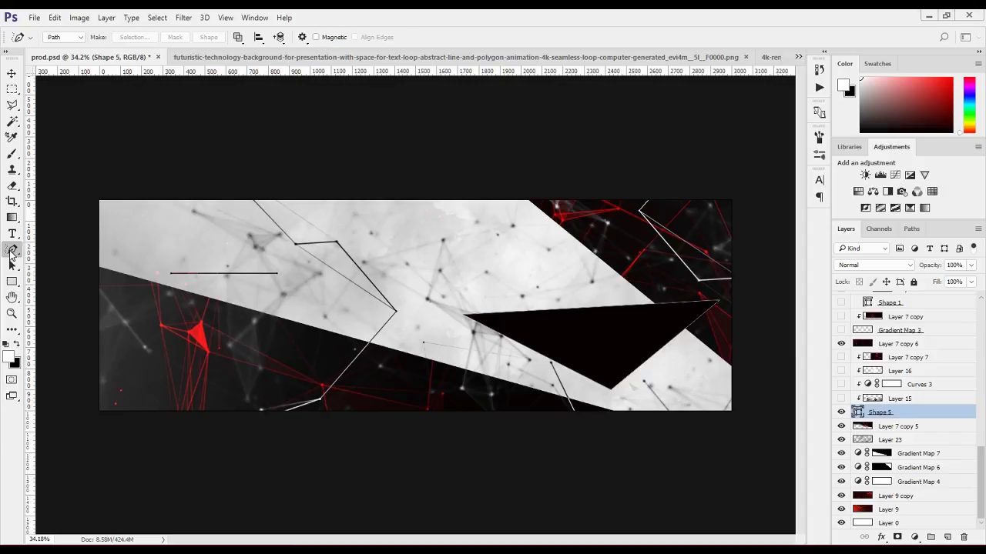
right_click(11, 254)
click(58, 249)
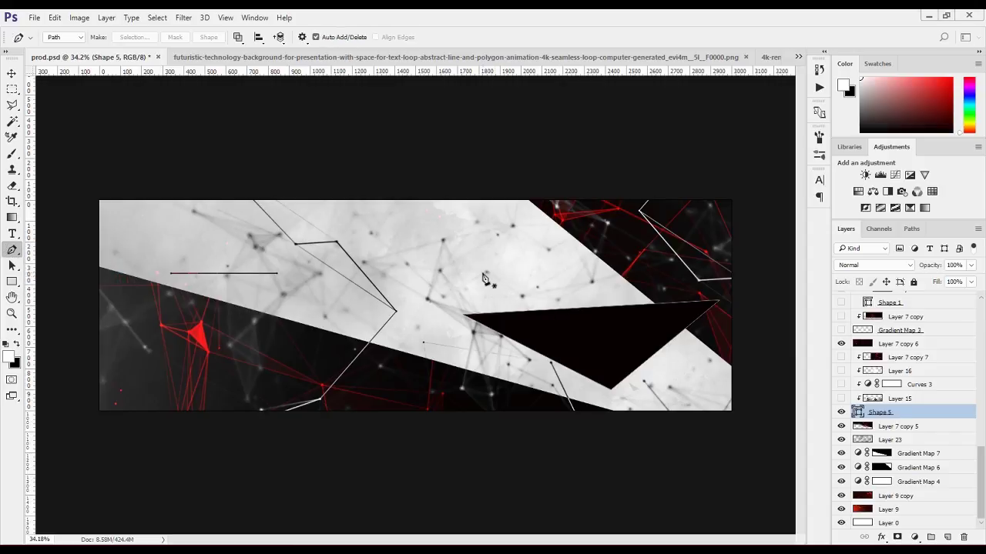
Draw a closed triangular path above the black polygon, from its inner tip to the banner's dark right side, and convert it to a shape
click(462, 303)
click(706, 204)
click(726, 267)
click(463, 304)
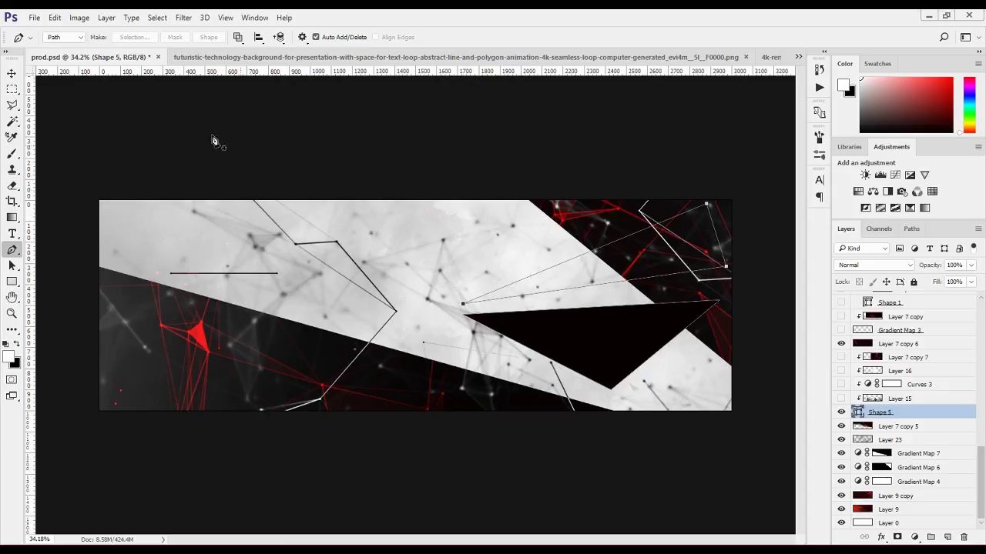
click(207, 38)
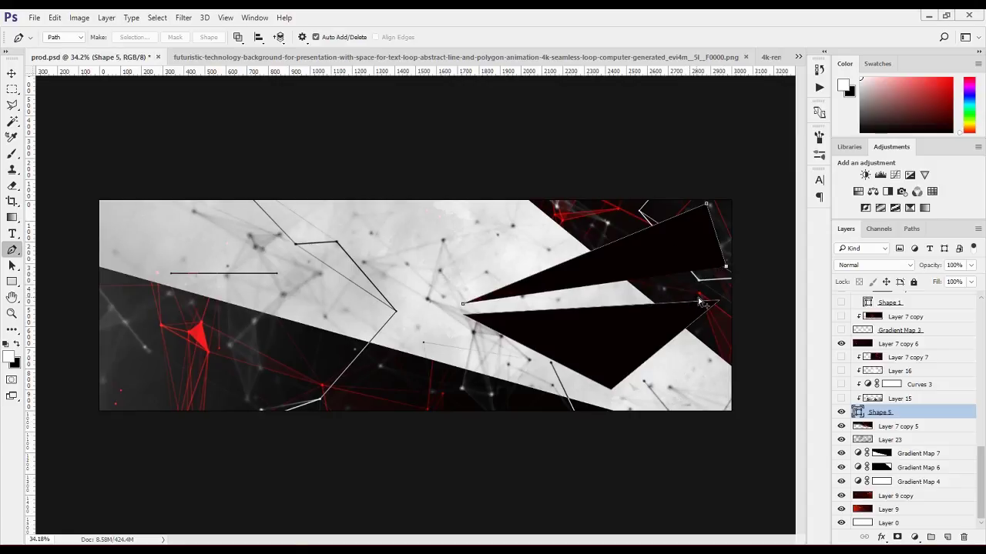
click(12, 74)
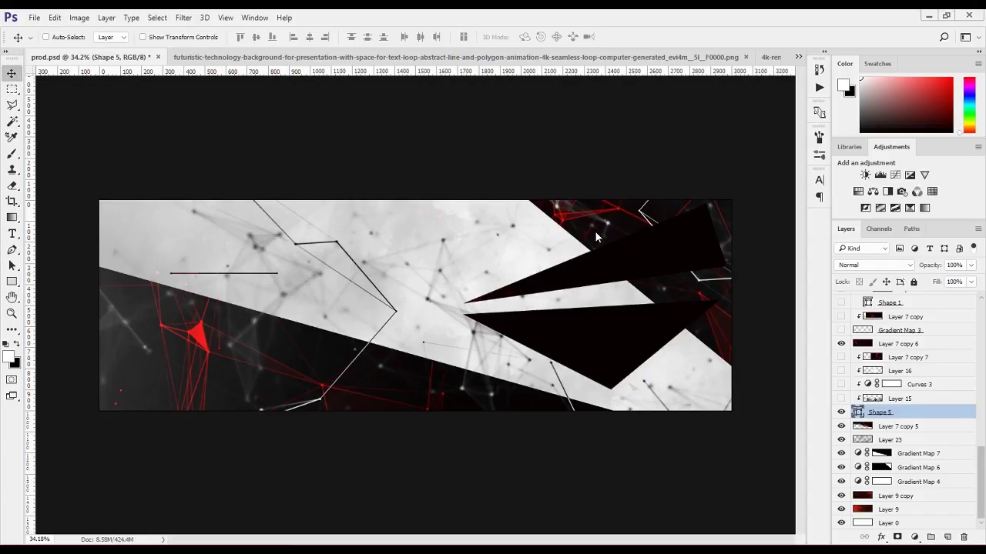
Delete the newly drawn black triangle above the Shape 5 polygon and return to the Move tool
click(12, 90)
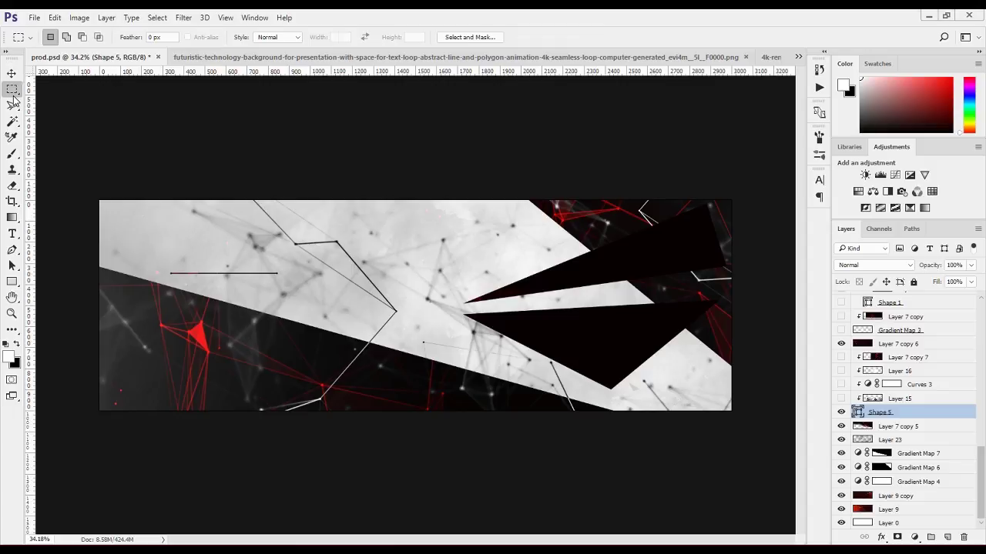
key(Delete)
click(11, 74)
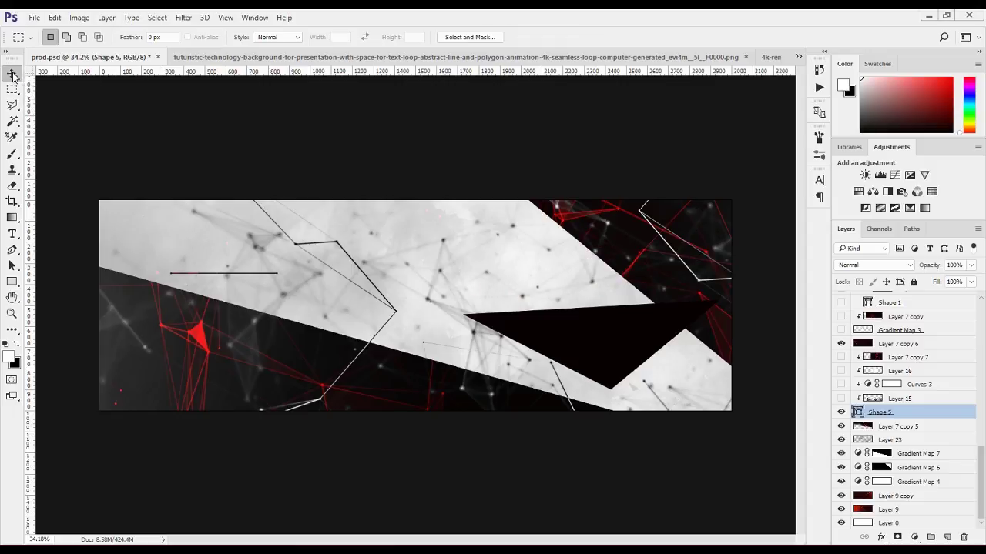
Show Layer 15, Curves 3, Layer 16 and Layer 7 copy 7, which are clipped to Shape 5
click(841, 399)
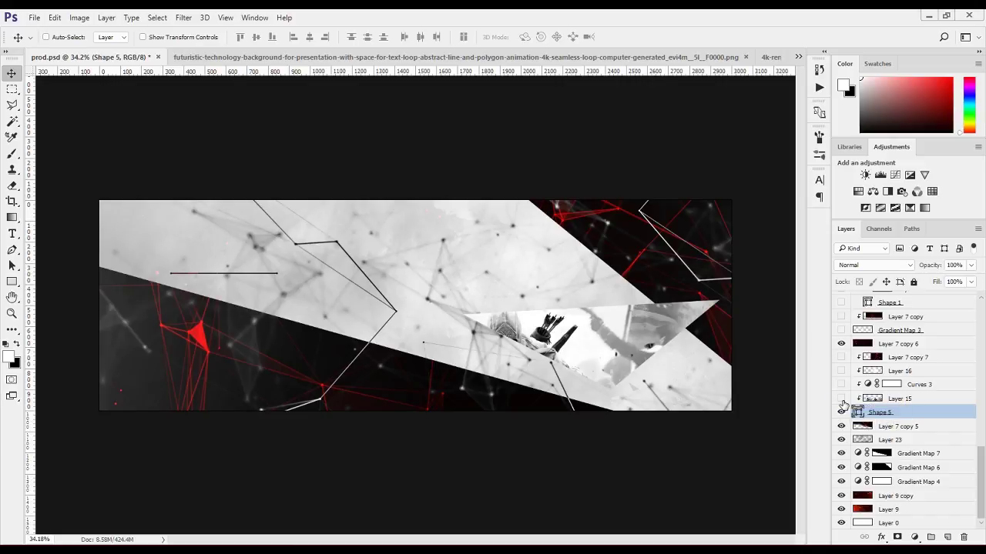
click(840, 399)
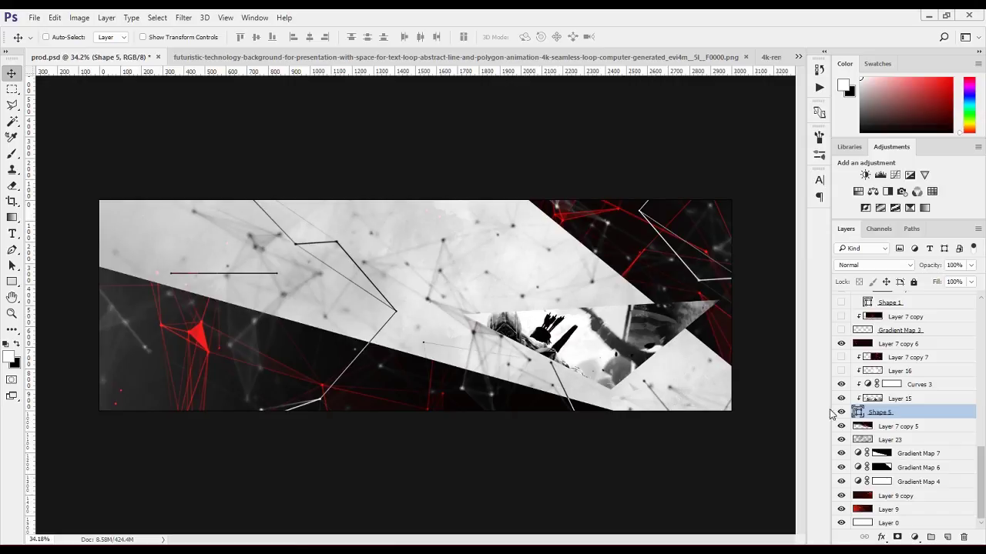
click(840, 371)
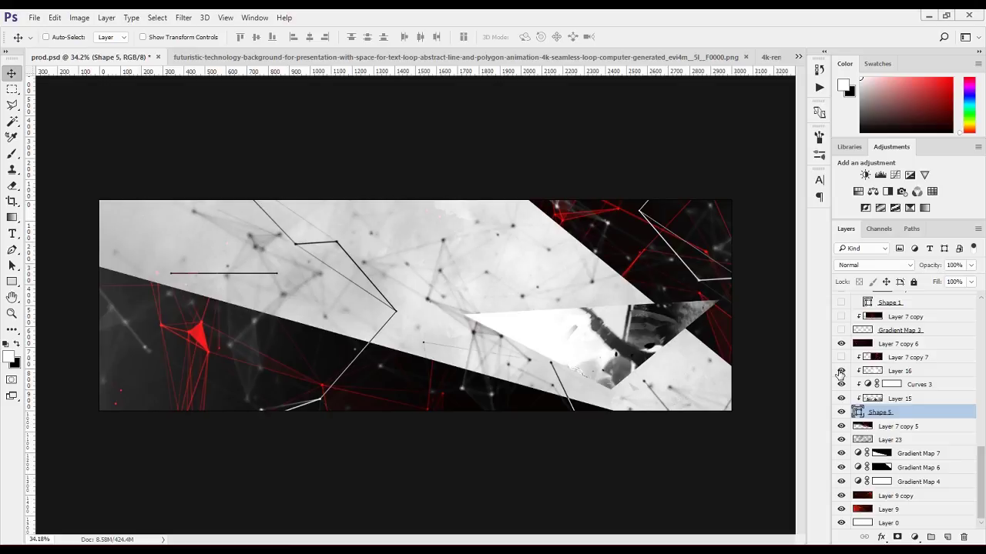
click(840, 358)
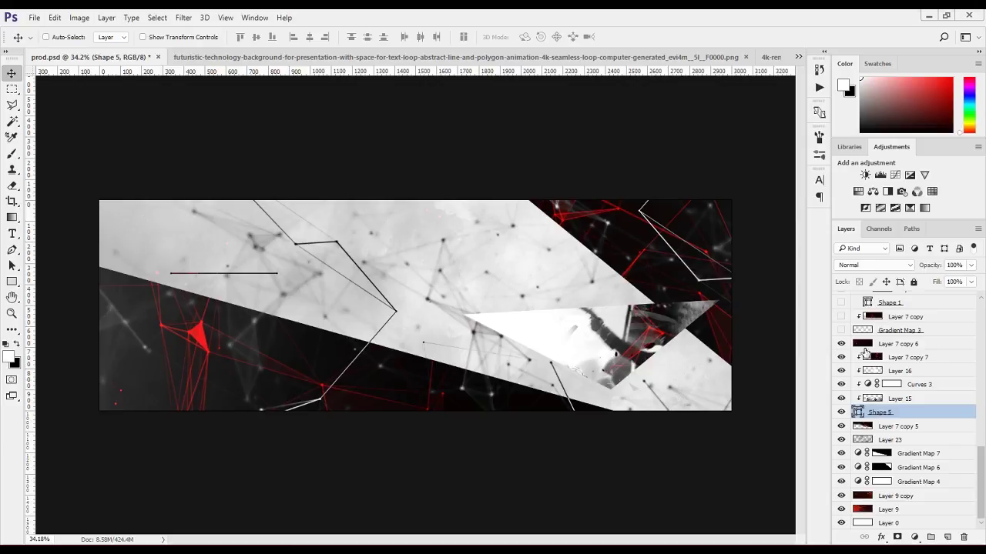
Show Layer 14, Layer 17 and Layer 7 copy 8, and examine the hooded figure with its red line overlay up close
scroll(865, 383, up, 4)
scroll(865, 383, up, 6)
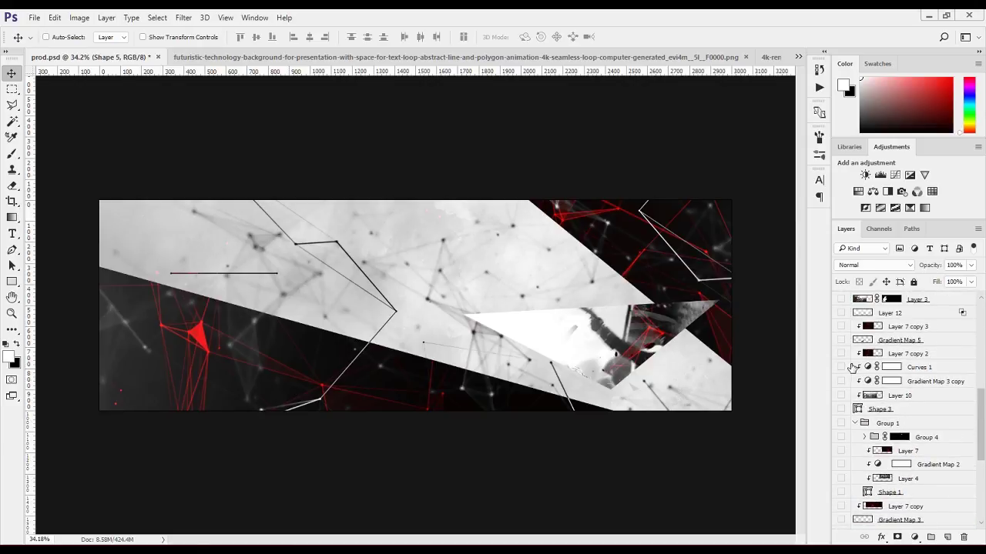
scroll(850, 360, up, 2)
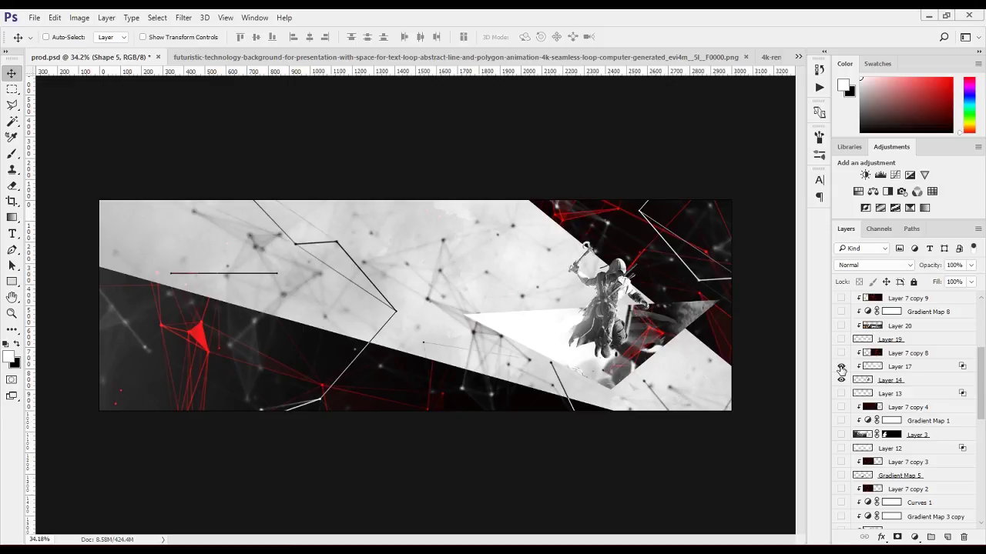
click(840, 354)
scroll(668, 304, up, 20)
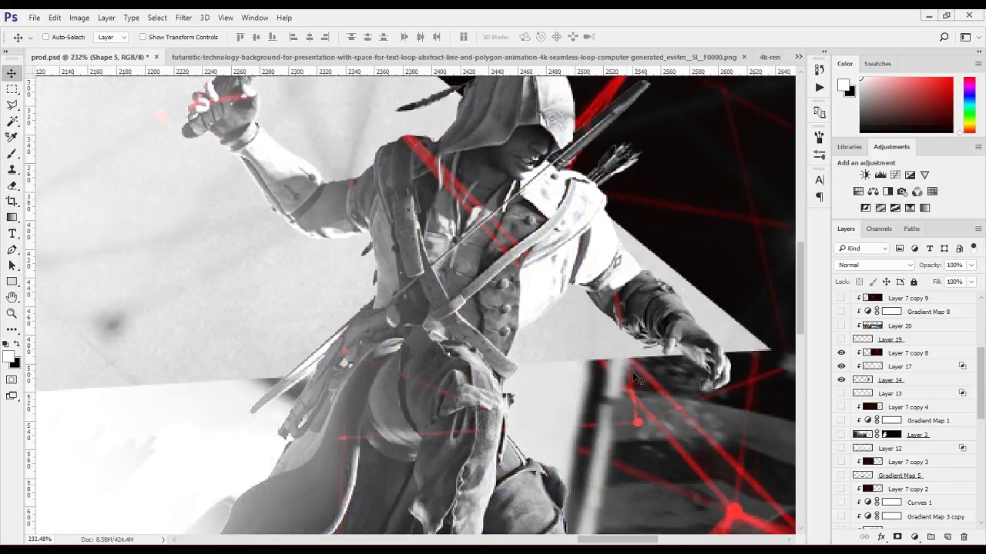
scroll(495, 264, down, 4)
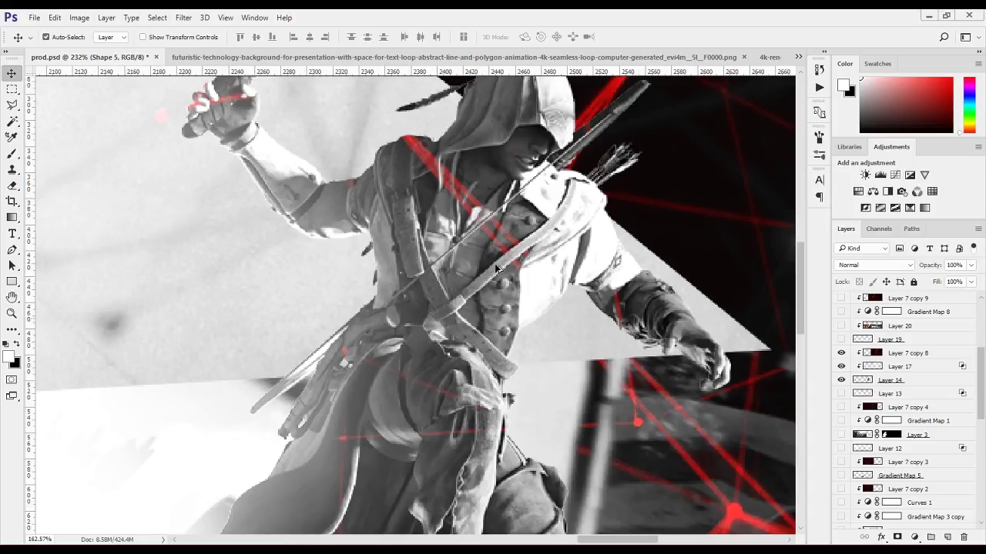
scroll(495, 264, down, 3)
scroll(428, 436, down, 3)
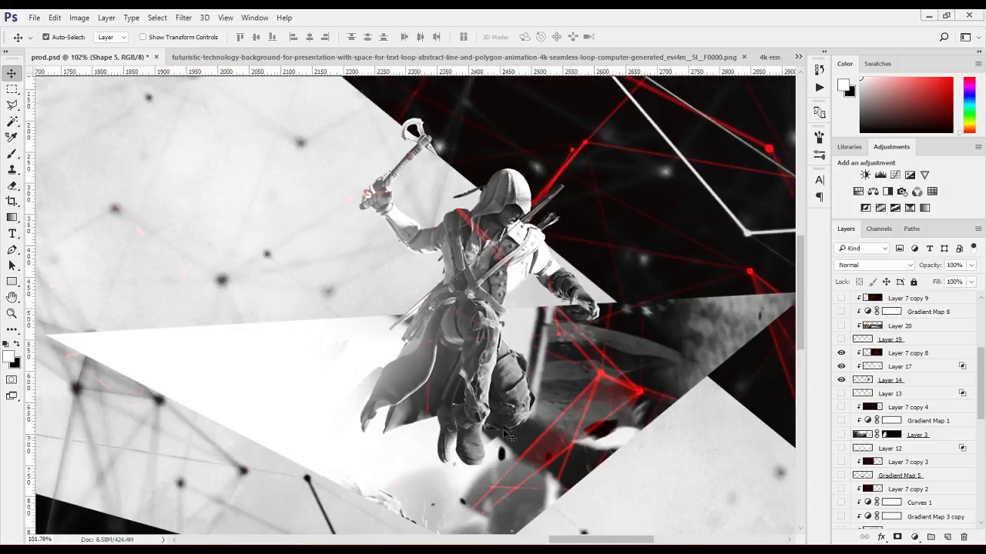
scroll(841, 400, down, 5)
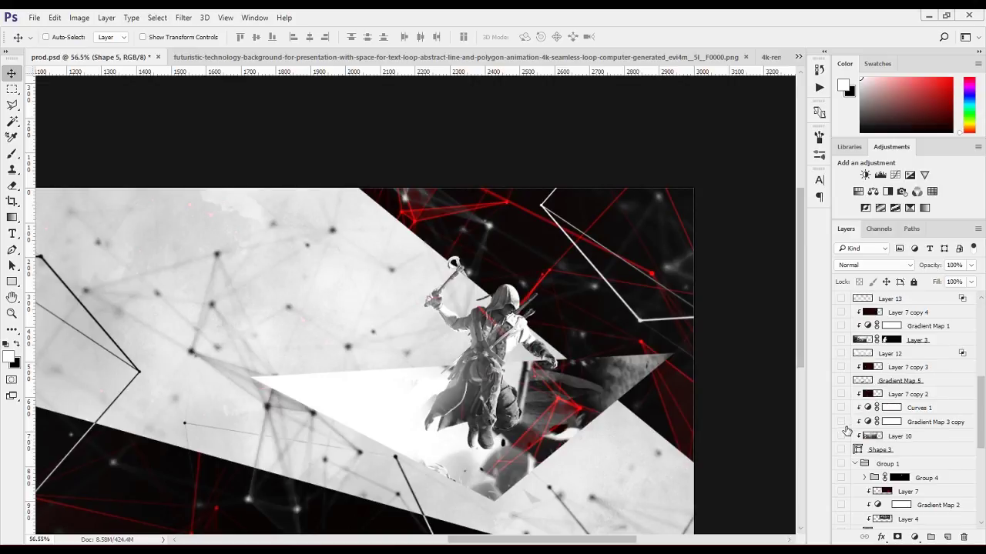
Show Gradient Map 3 and its clipped Layer 7 copy, and examine the dark shards with red lines up close
scroll(846, 451, down, 5)
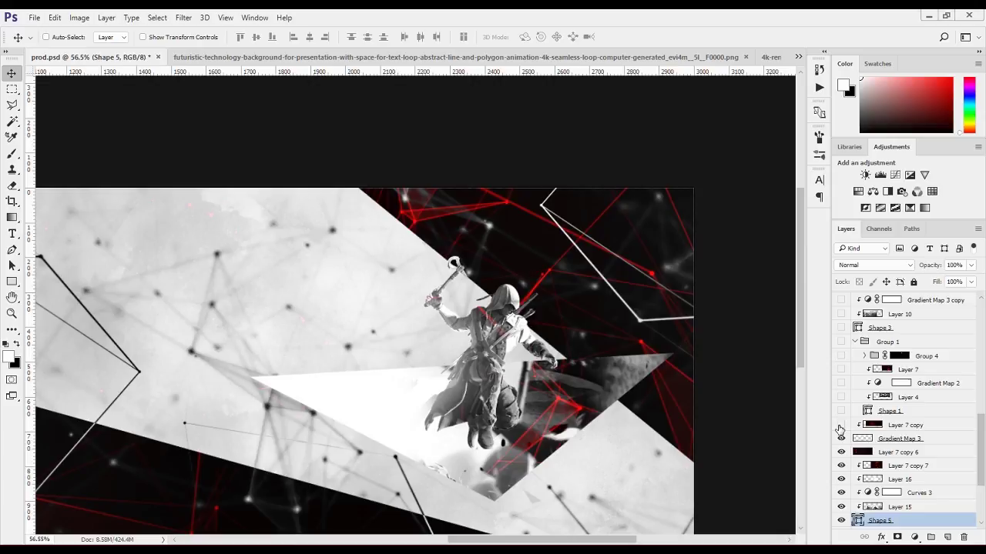
click(840, 428)
click(840, 426)
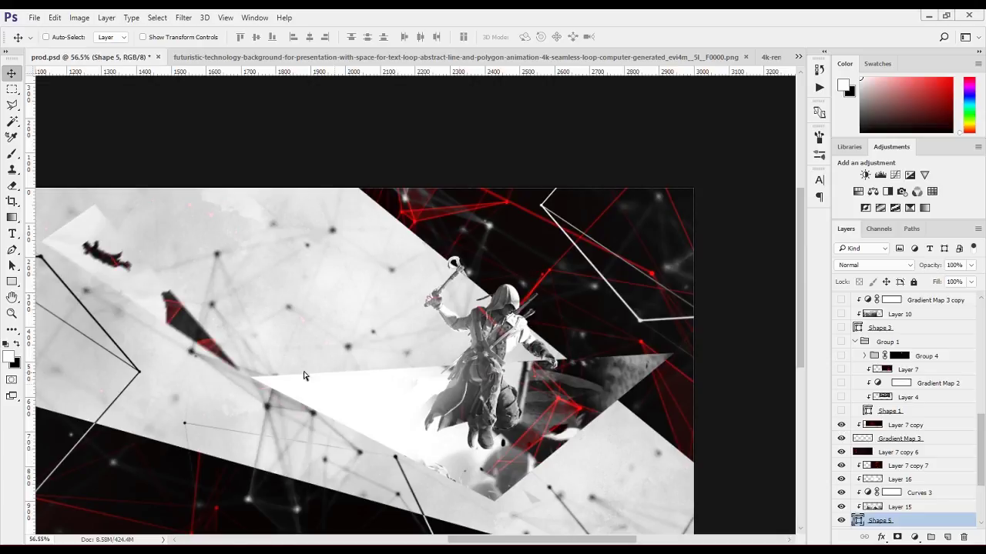
scroll(303, 376, up, 5)
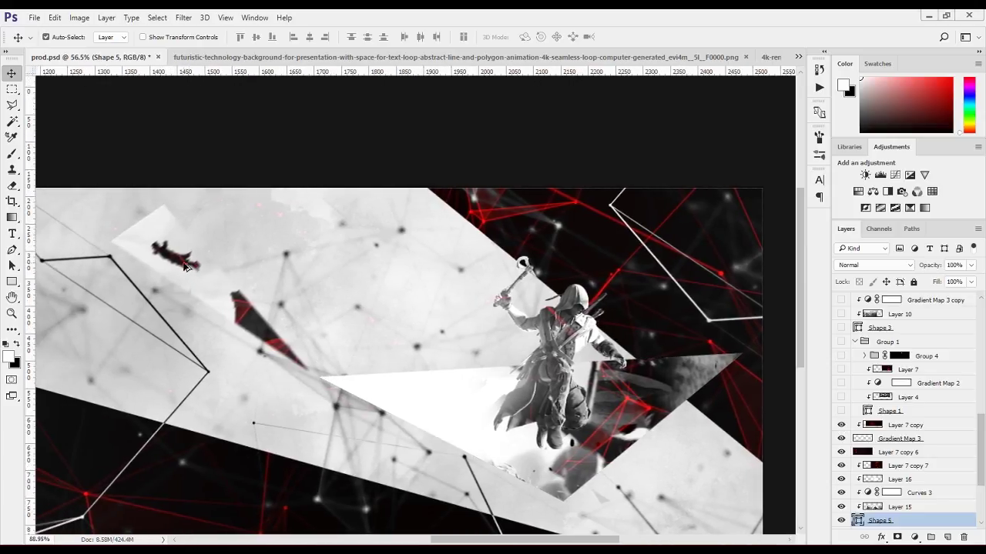
scroll(185, 266, up, 3)
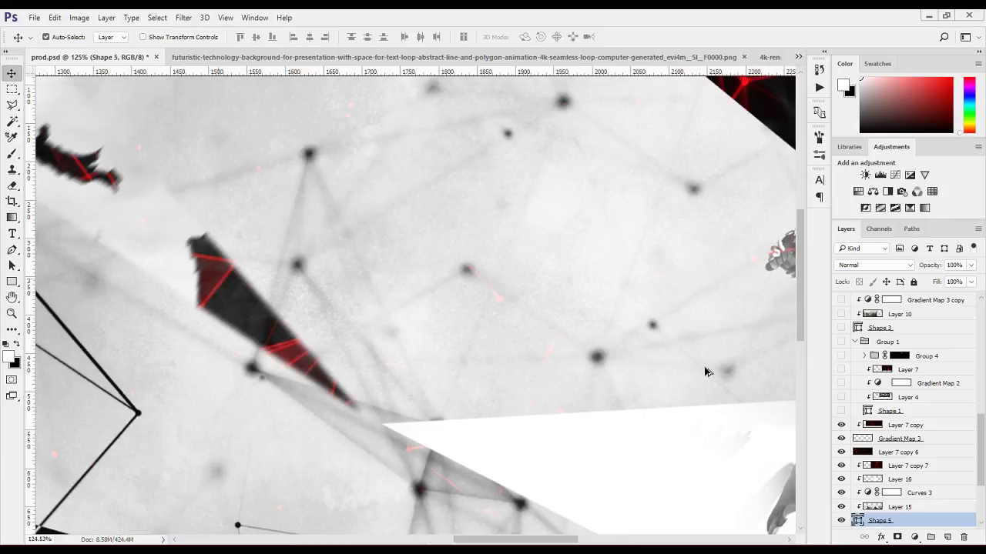
scroll(868, 465, down, 1)
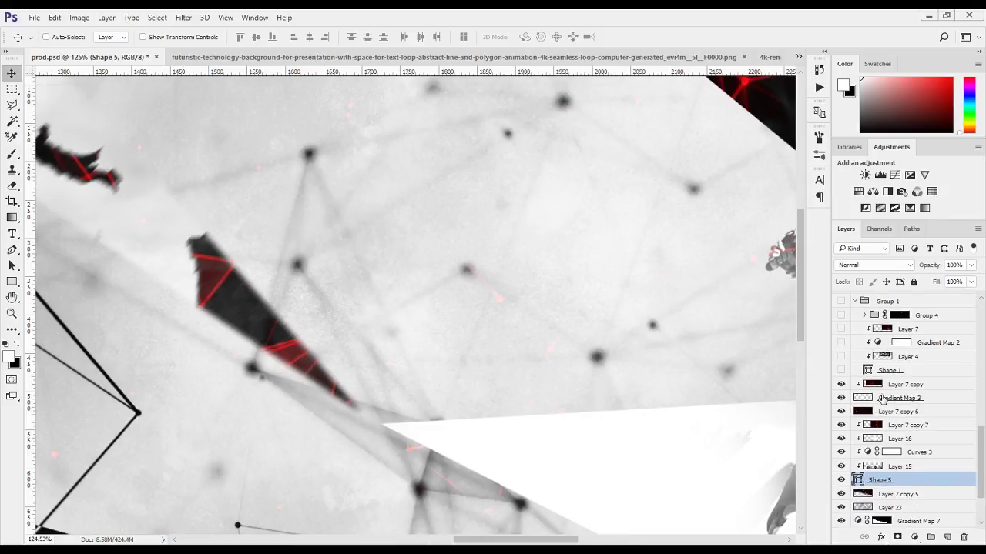
scroll(883, 398, up, 1)
Try a Motion Blur at a 30° angle with a short distance of about 11 pixels on the Gradient Map 3 layer, without applying it
drag(319, 314, 323, 316)
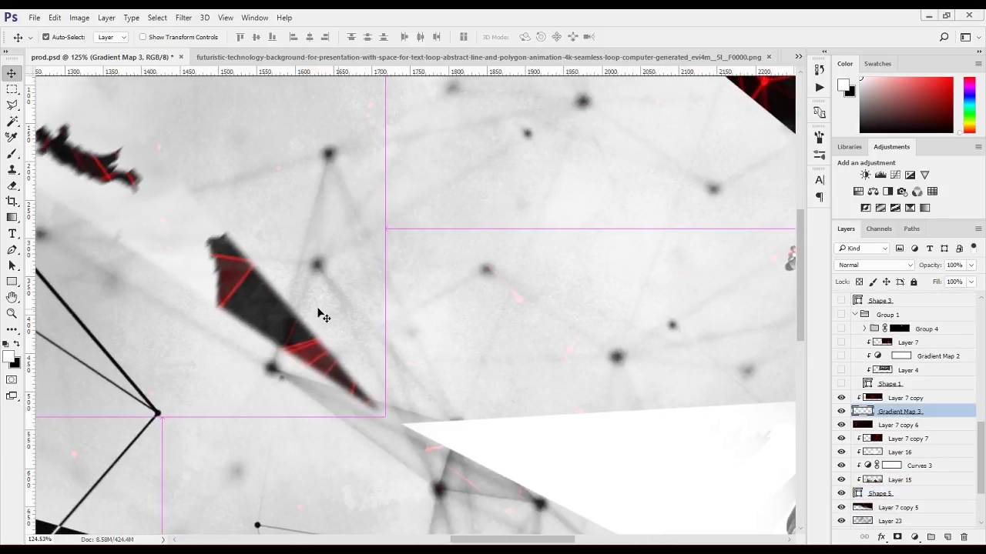
scroll(324, 316, left, 2)
click(183, 17)
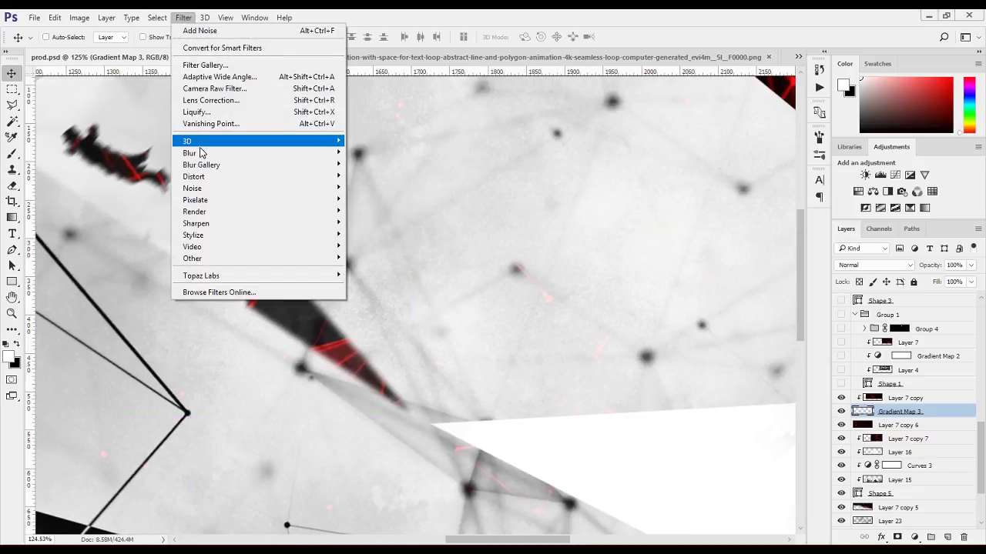
mouse_move(198, 153)
click(129, 223)
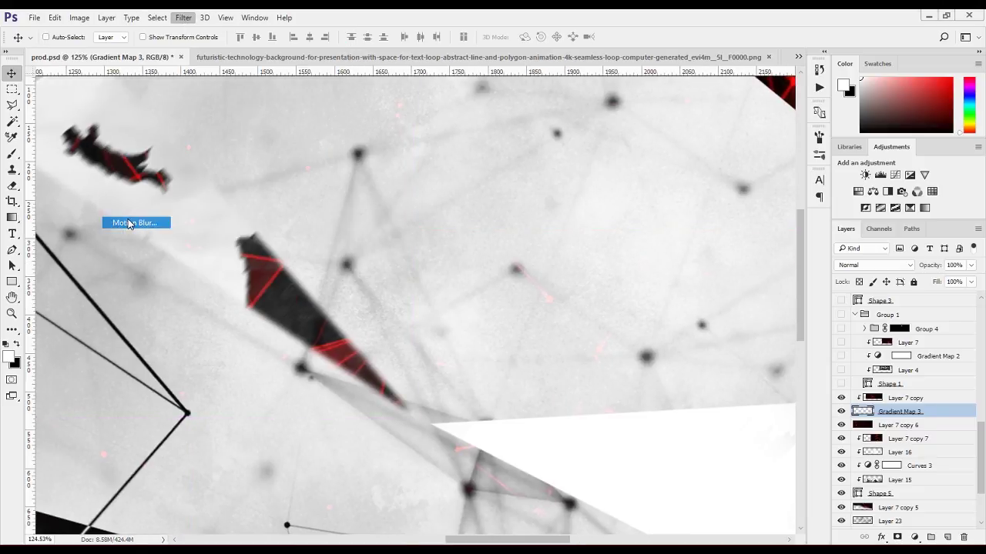
text(30)
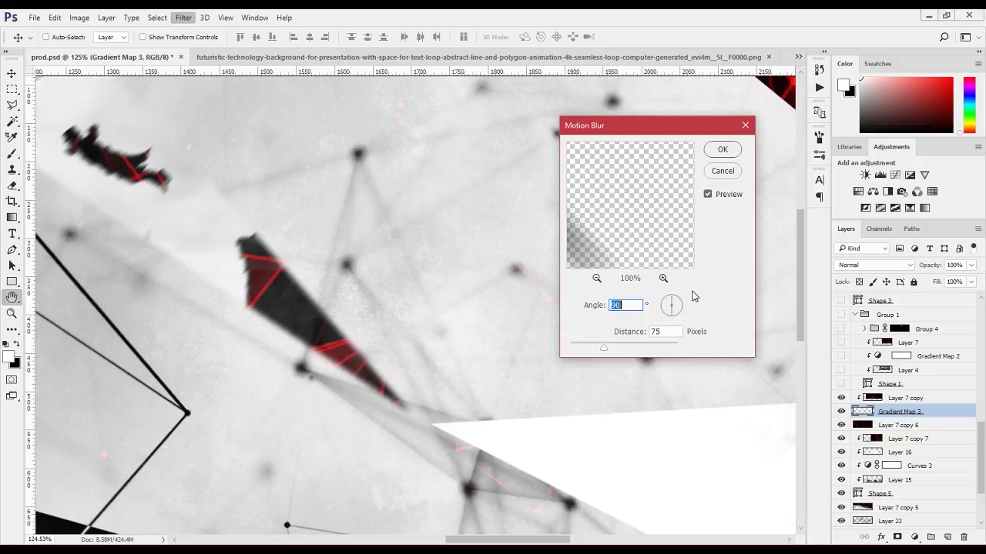
click(577, 348)
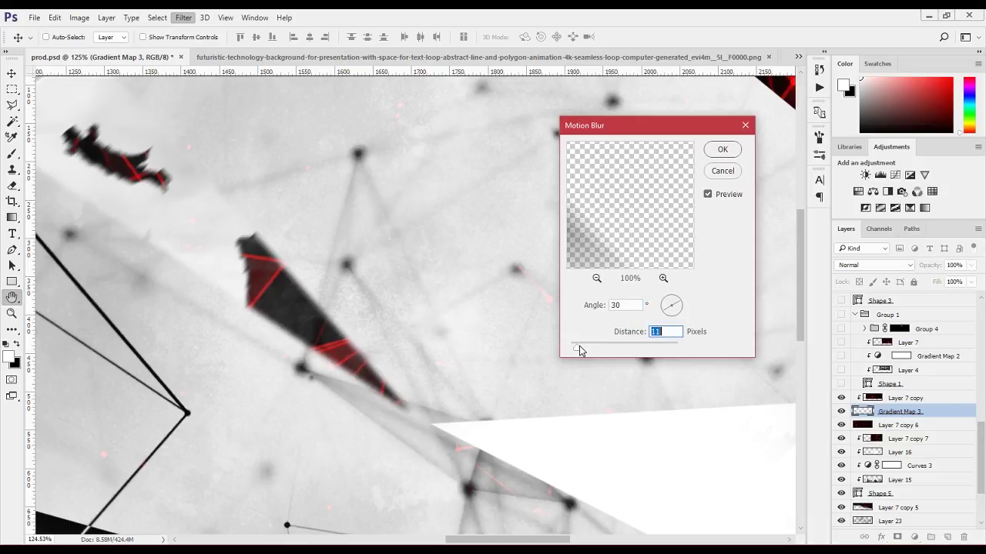
drag(579, 351, 575, 349)
click(708, 178)
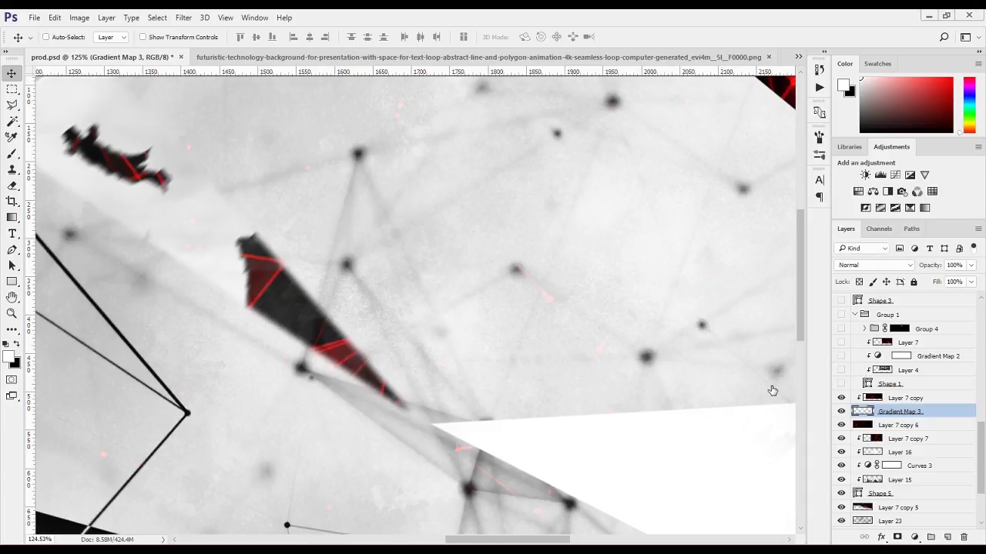
Restore the visibility of Gradient Map 3, Layer 7 copy, and all layers from Layer 7 copy 6 down to the background
alt+scroll(637, 357, down, 3)
alt+scroll(645, 356, down, 4)
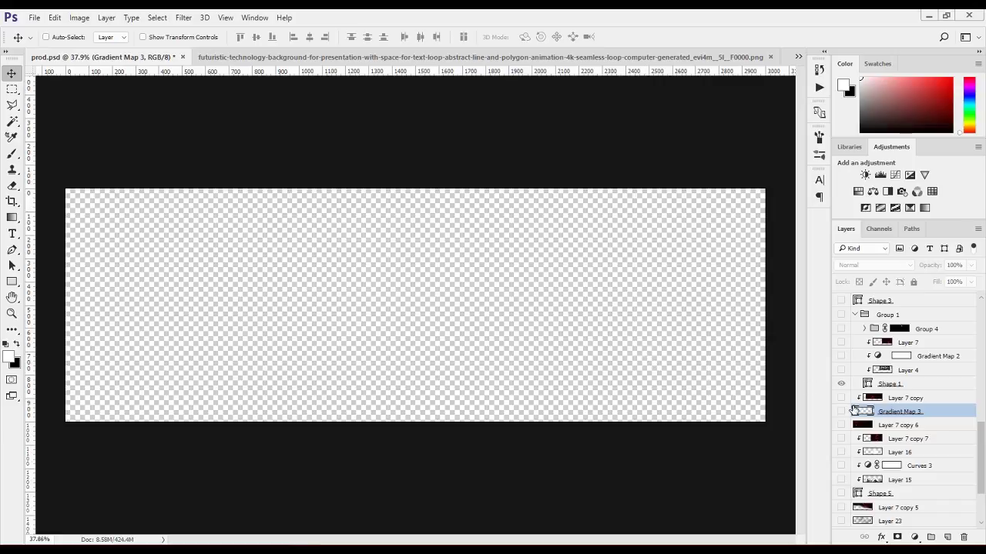
click(841, 411)
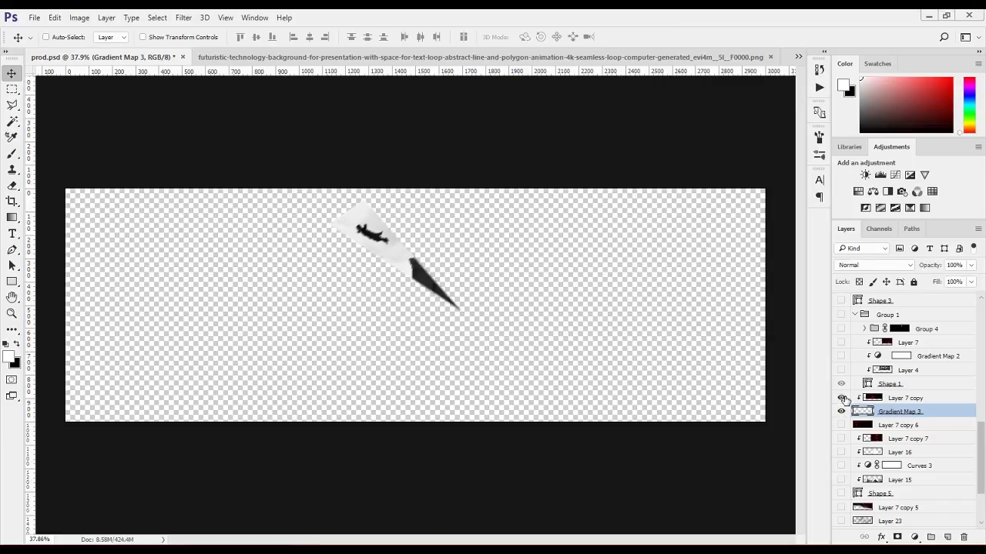
drag(841, 425, 838, 522)
scroll(844, 429, up, 5)
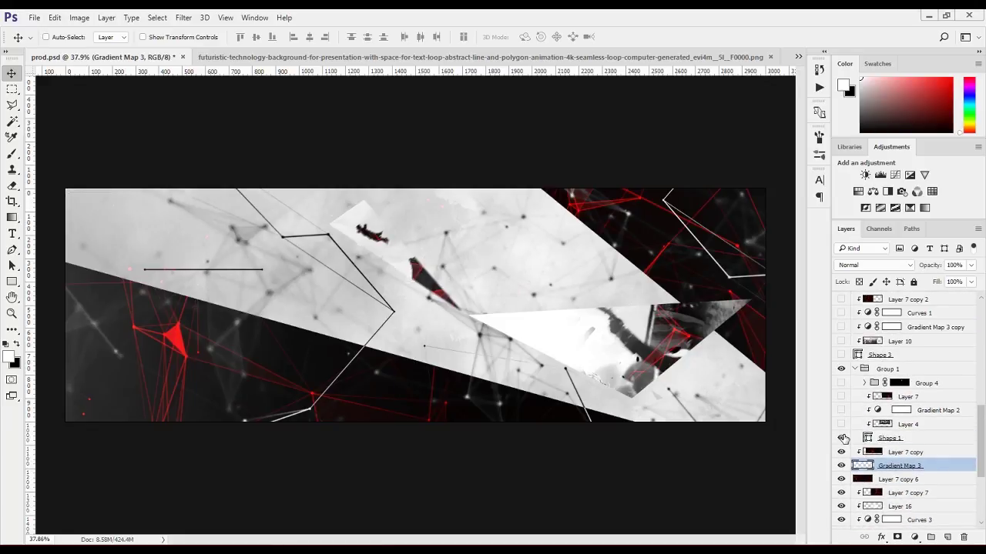
Show Shape 1 in Group 1 with its clipped Layer 4, Gradient Map 2 and Layer 7, and examine the image up close
drag(843, 438, 842, 385)
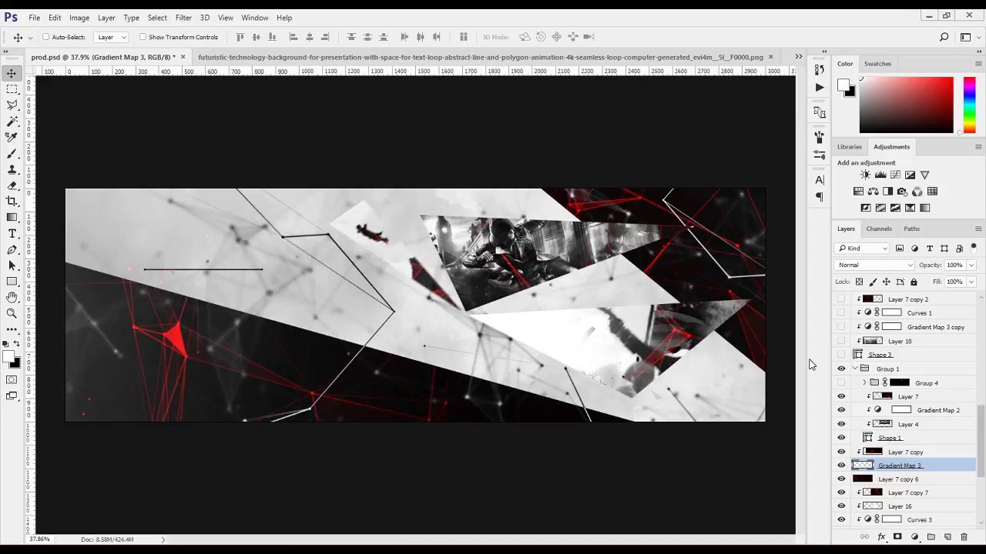
scroll(513, 207, up, 3)
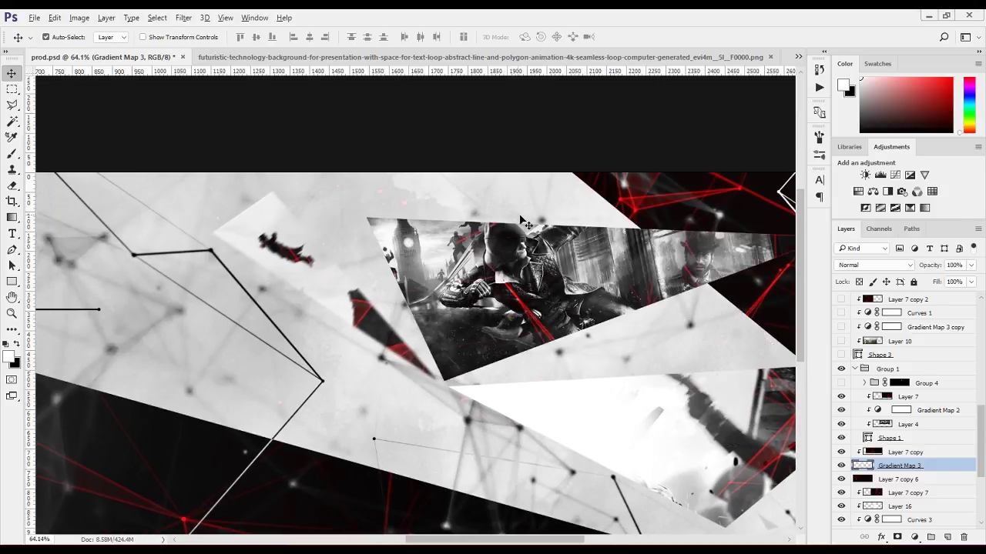
scroll(559, 224, up, 2)
scroll(559, 224, up, 3)
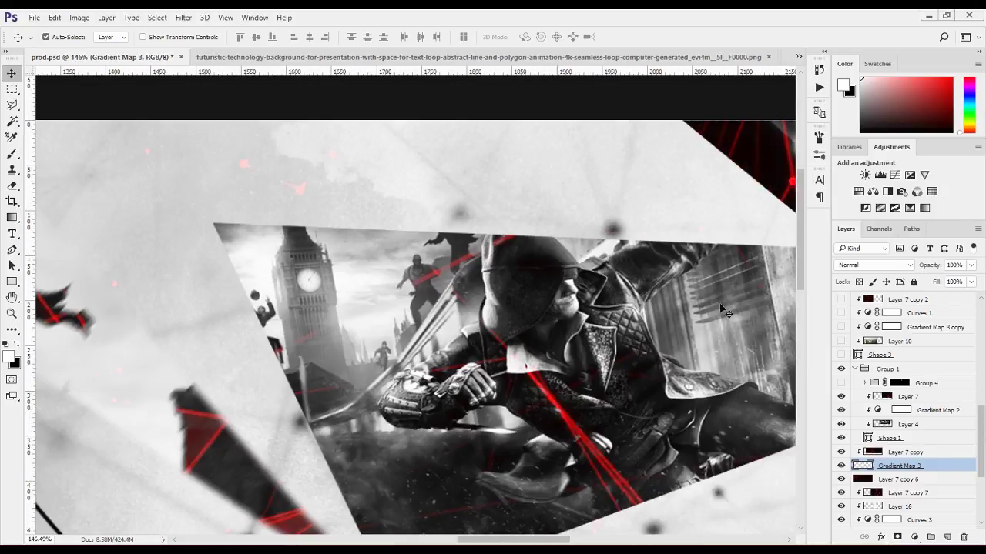
Inspect the layers inside Group 4, collapse the group and toggle its visibility to compare, leaving it shown
click(865, 383)
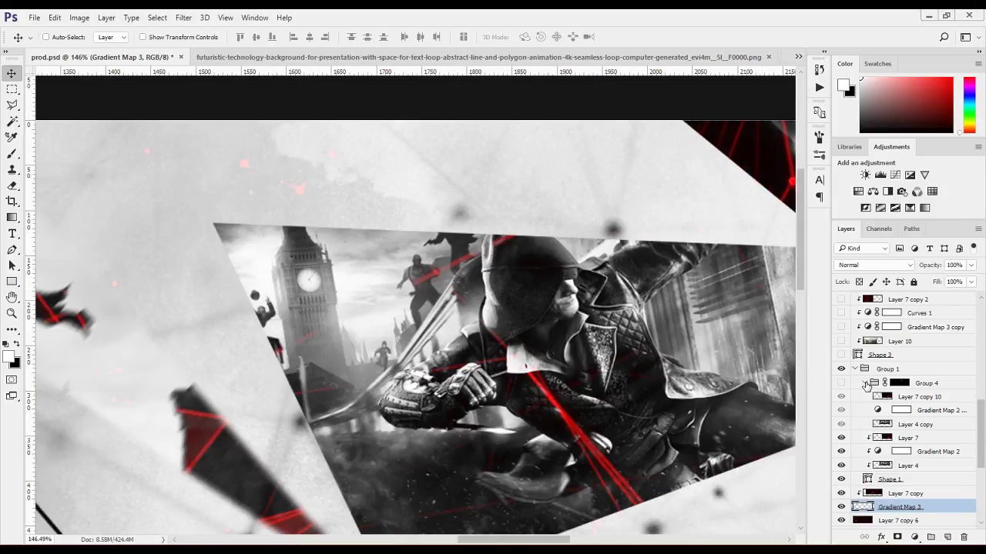
click(866, 383)
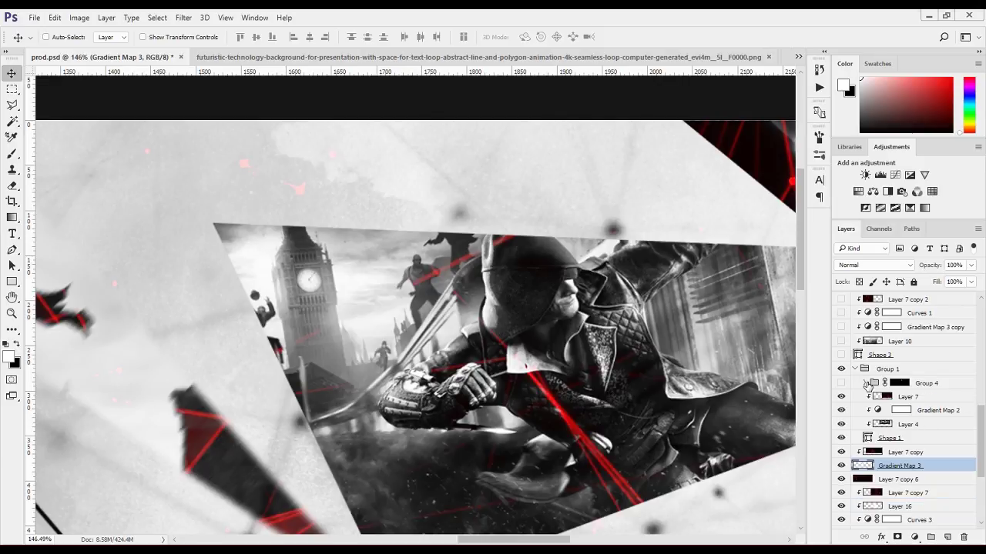
click(865, 384)
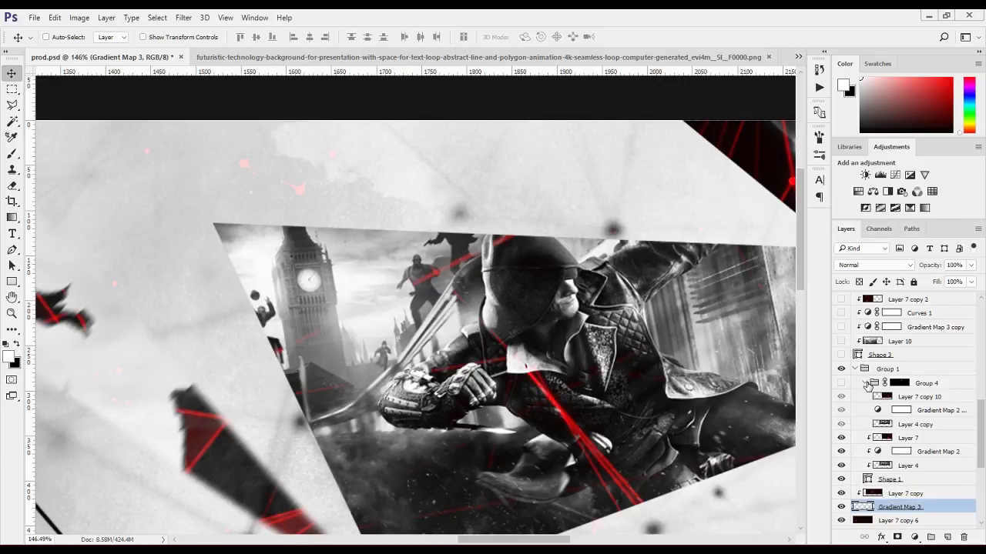
click(866, 383)
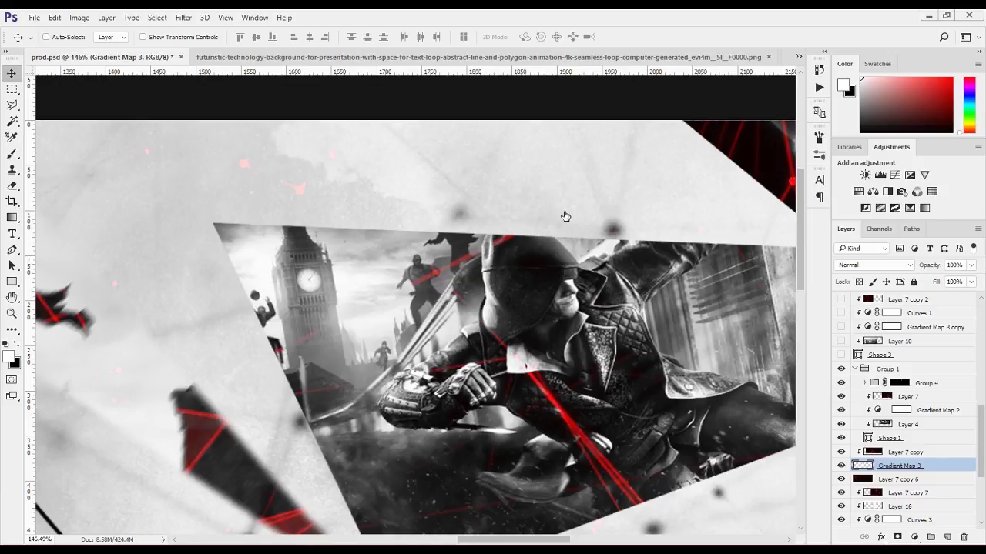
key(ctrl+z)
Show Shape 3 with its clipped Layer 10, Gradient Map 3 copy, Curves 1 and Layer 7 copy 2
scroll(576, 291, down, 5)
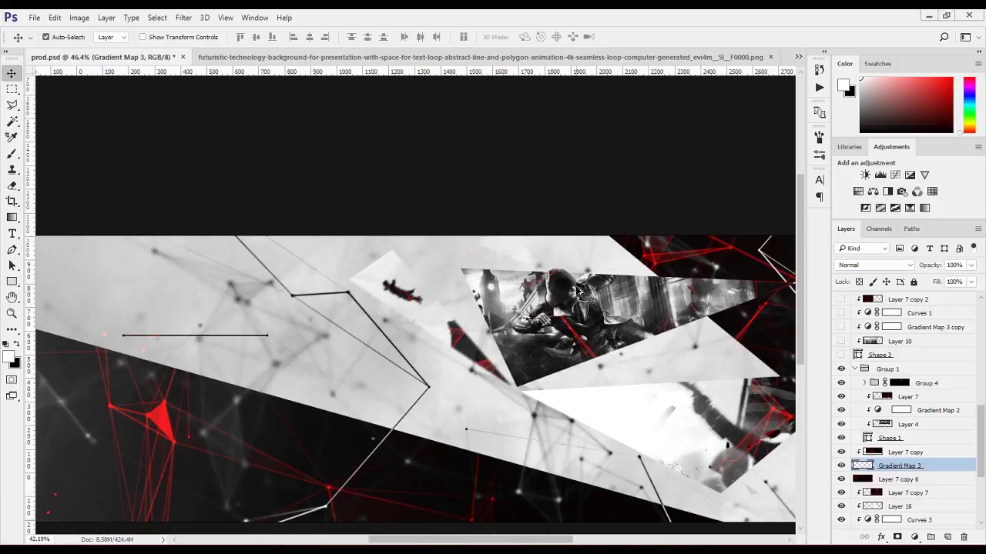
scroll(576, 291, down, 2)
drag(841, 355, 842, 300)
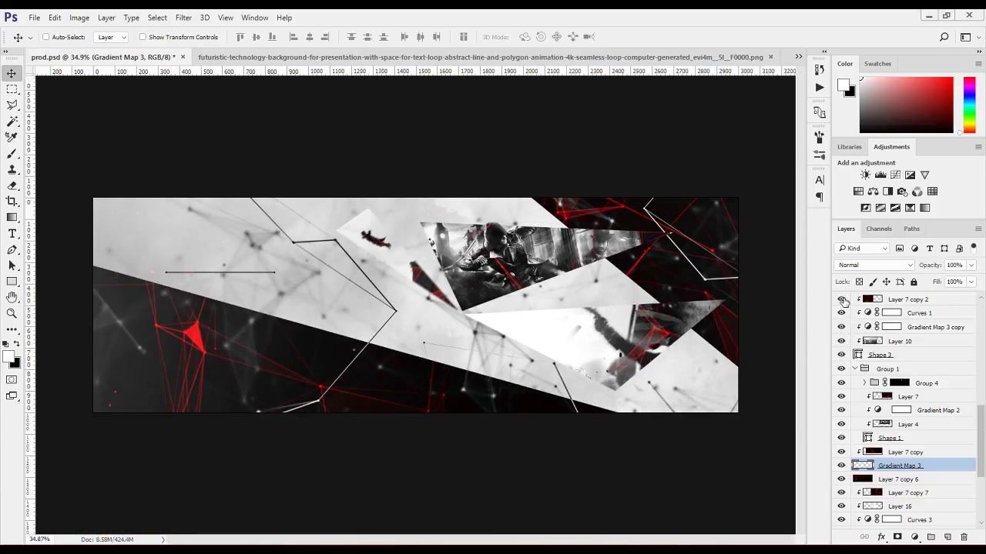
Show Gradient Map 5 together with its clipped Layer 7 copy 3
scroll(845, 317, up, 3)
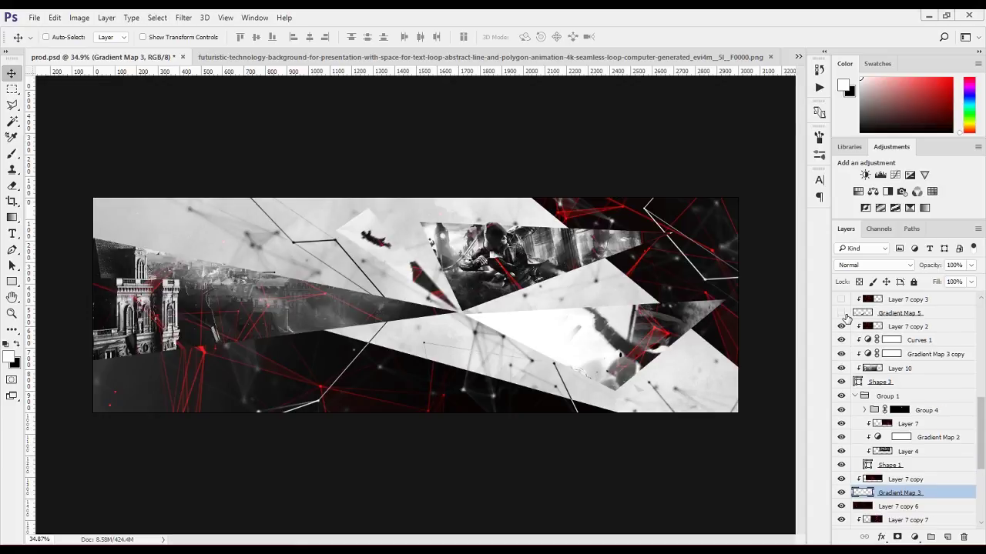
drag(844, 347, 840, 336)
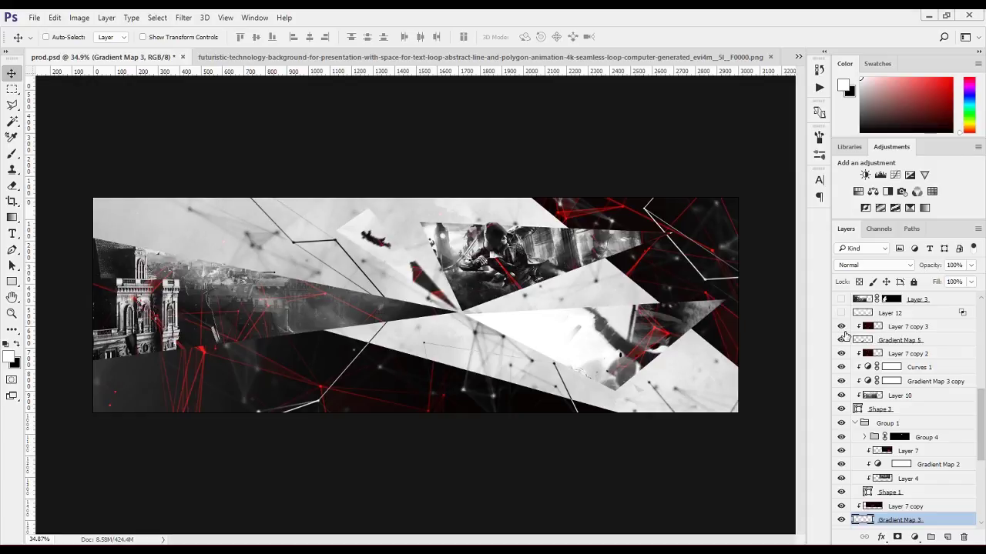
Preview the finished banner by briefly showing the topmost Layer 35, and hide it again
scroll(845, 337, up, 2)
scroll(845, 339, up, 2)
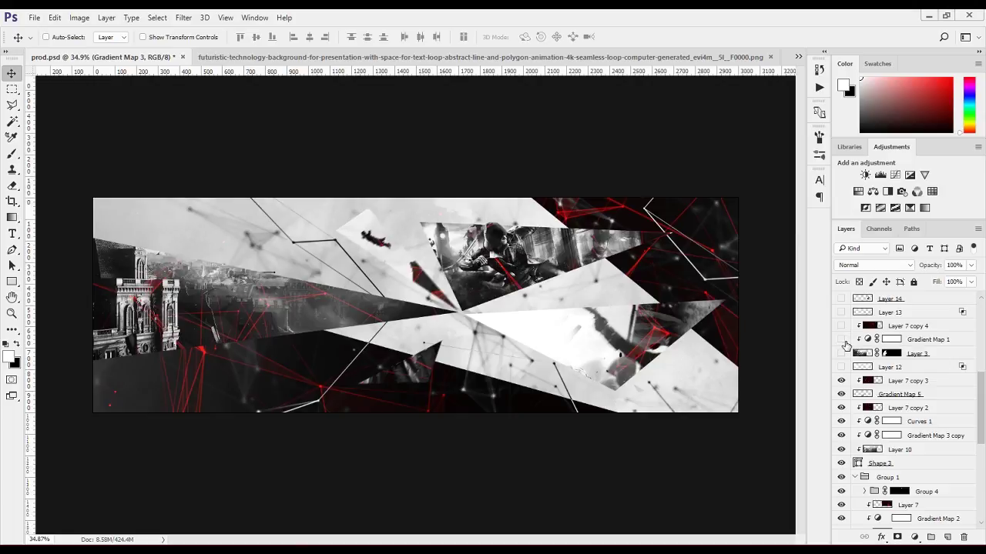
scroll(843, 350, up, 1)
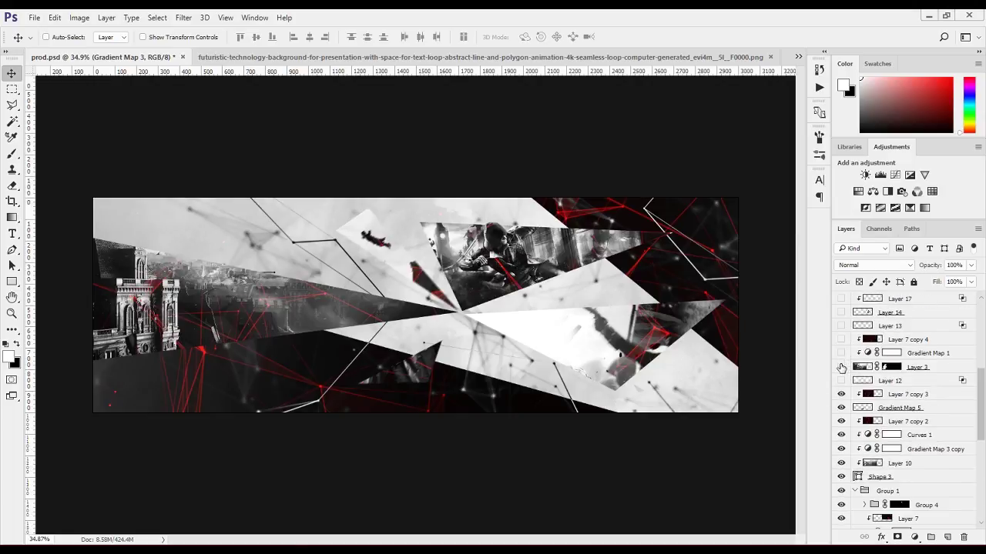
scroll(842, 339, up, 16)
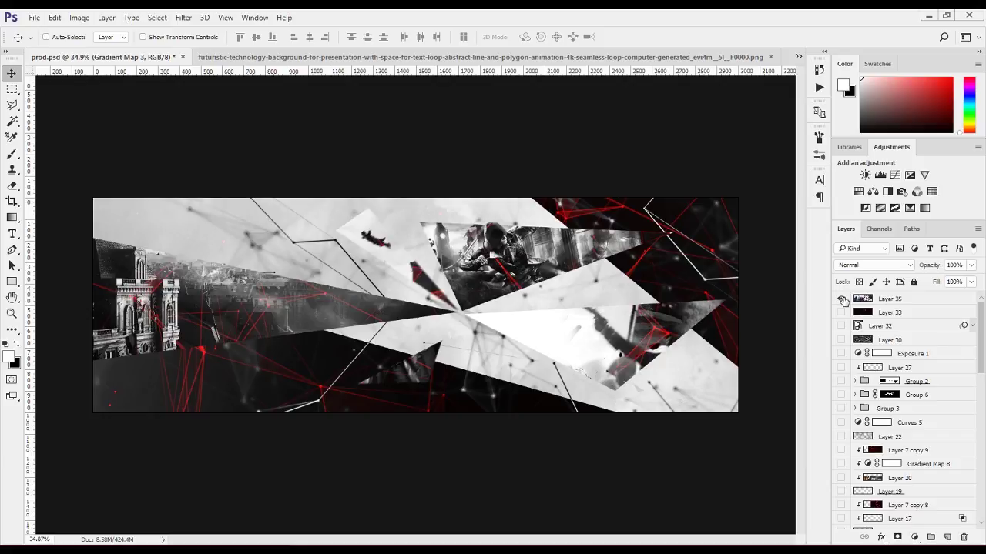
click(842, 299)
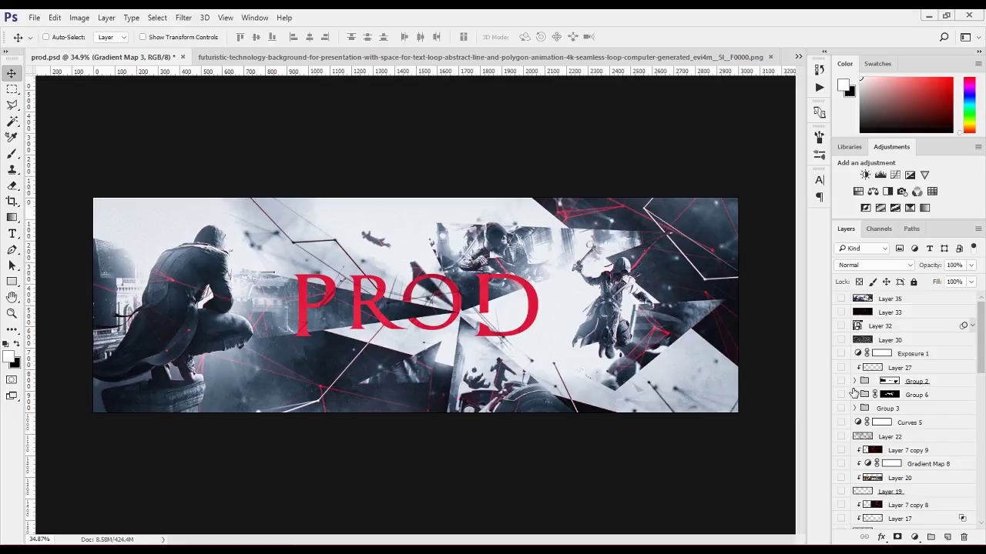
Show Layer 19 with its clipped Layer 20, Gradient Map 8 and Layer 7 copy 9
scroll(855, 416, down, 5)
drag(841, 424, 840, 385)
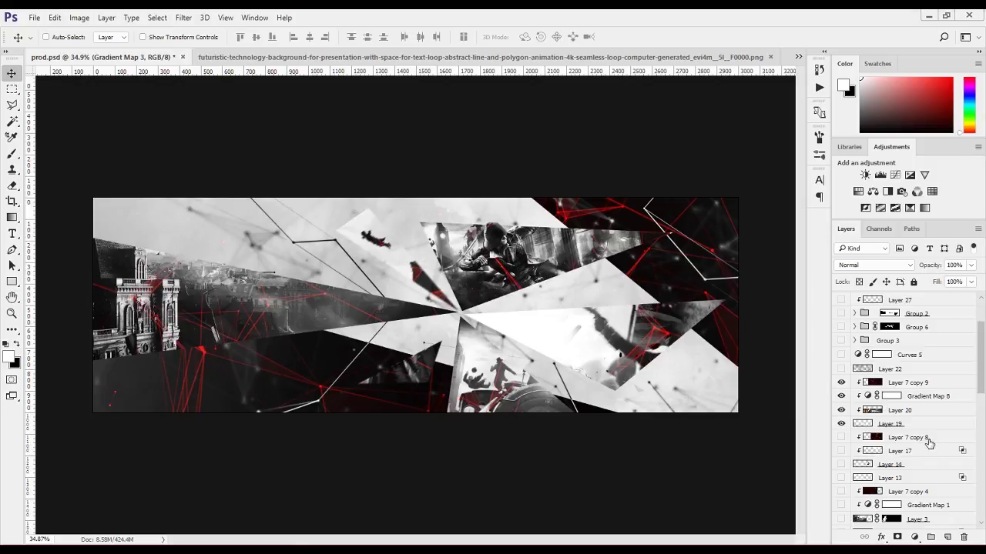
Show Layer 12 and the masked Layer 3 with its clipped Gradient Map 1 and Layer 7 copy 4
scroll(847, 439, down, 2)
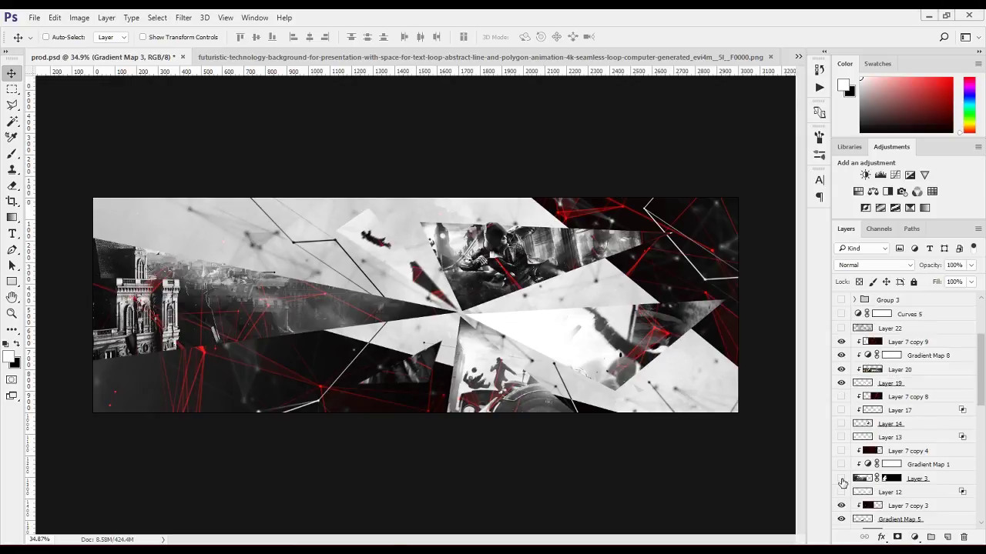
click(841, 492)
click(842, 492)
click(842, 478)
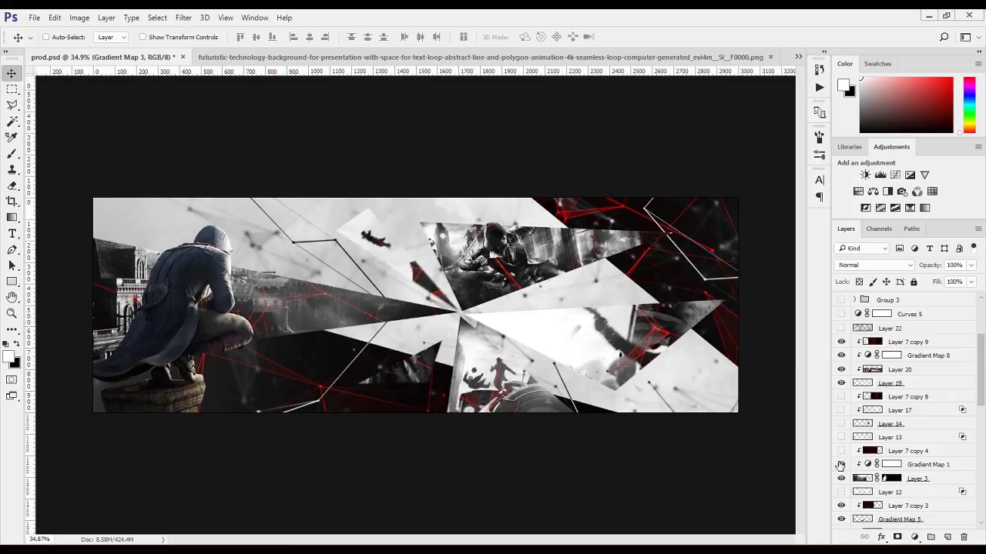
click(841, 451)
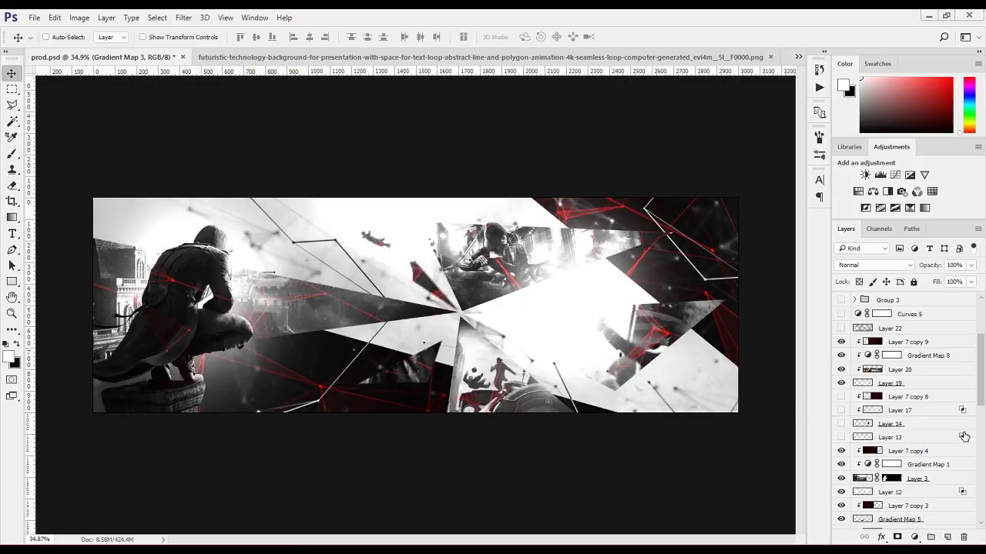
Examine Layer 12's Linear Dodge (Add) blending options, including the Transparency Shapes Layer setting, and close the dialog
scroll(907, 470, down, 2)
click(910, 465)
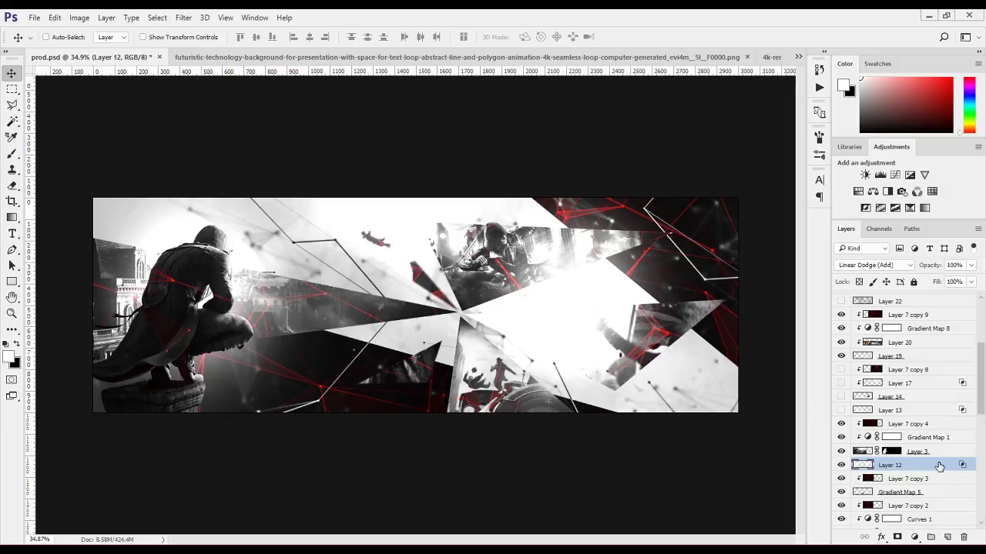
key(h)
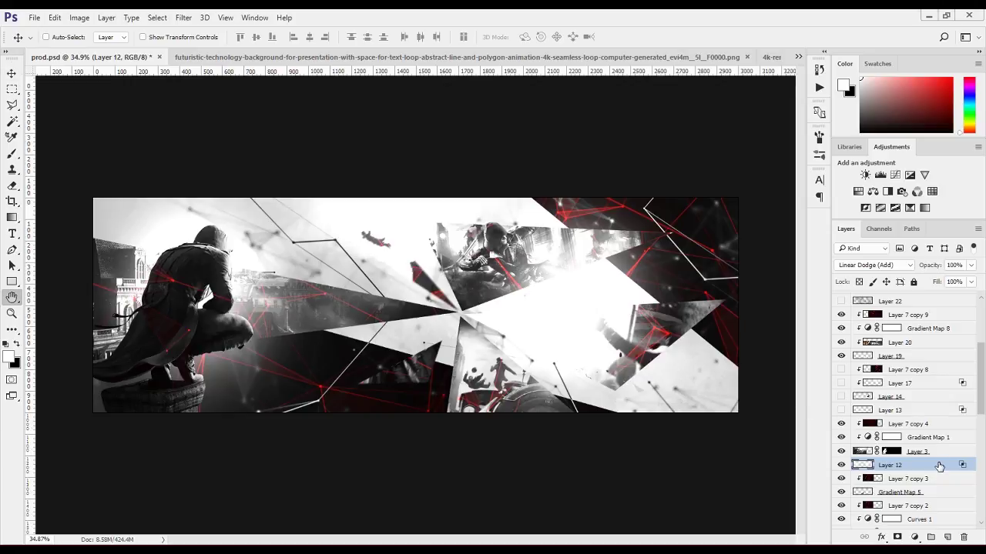
double_click(961, 463)
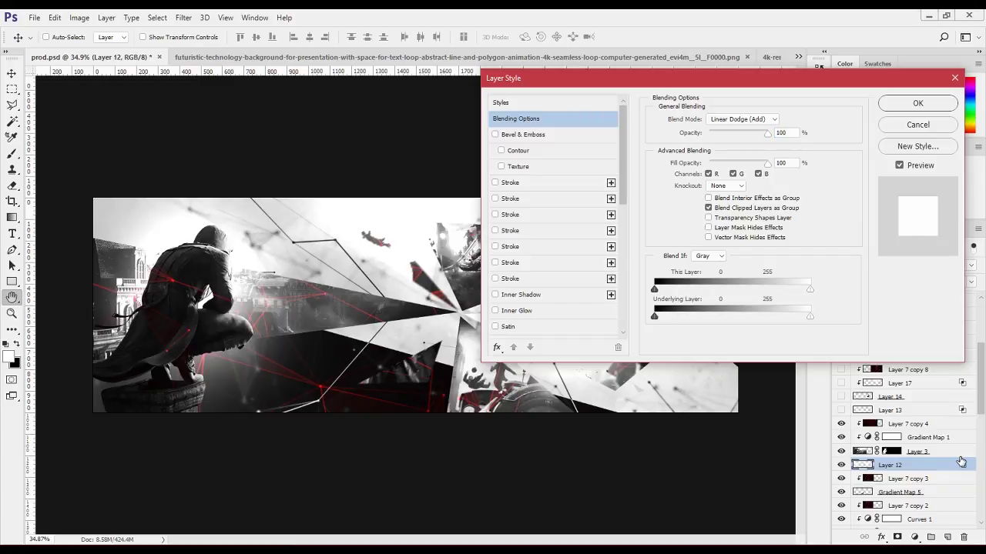
click(709, 219)
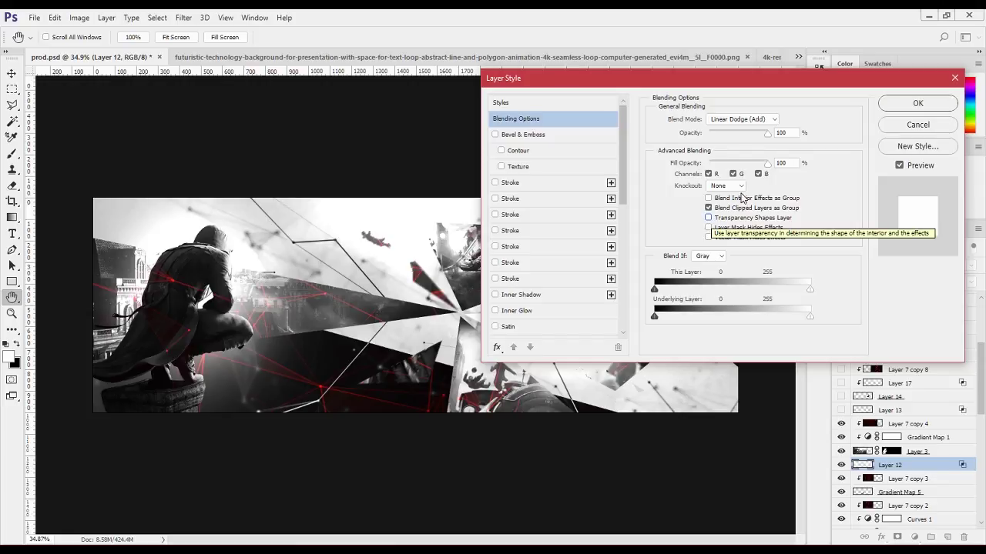
click(897, 106)
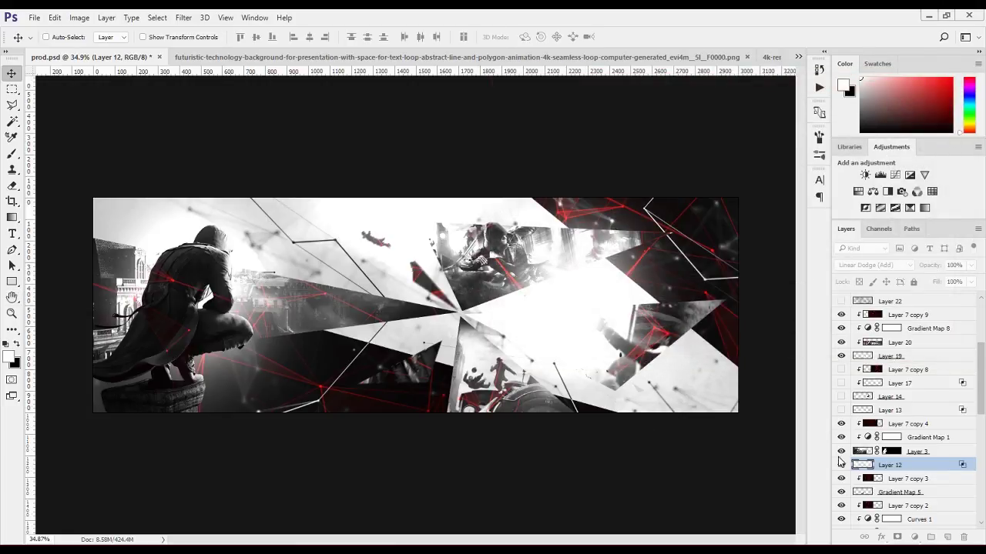
Show Layer 14 with its clipped Layer 17 and Layer 7 copy 8, plus Layer 13 beneath it
scroll(854, 431, up, 2)
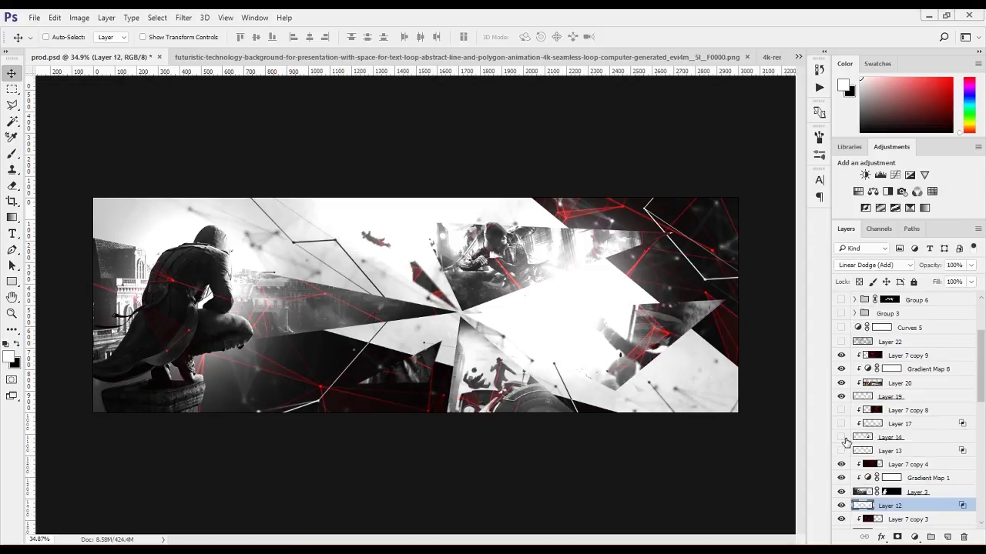
click(841, 438)
click(841, 424)
click(841, 411)
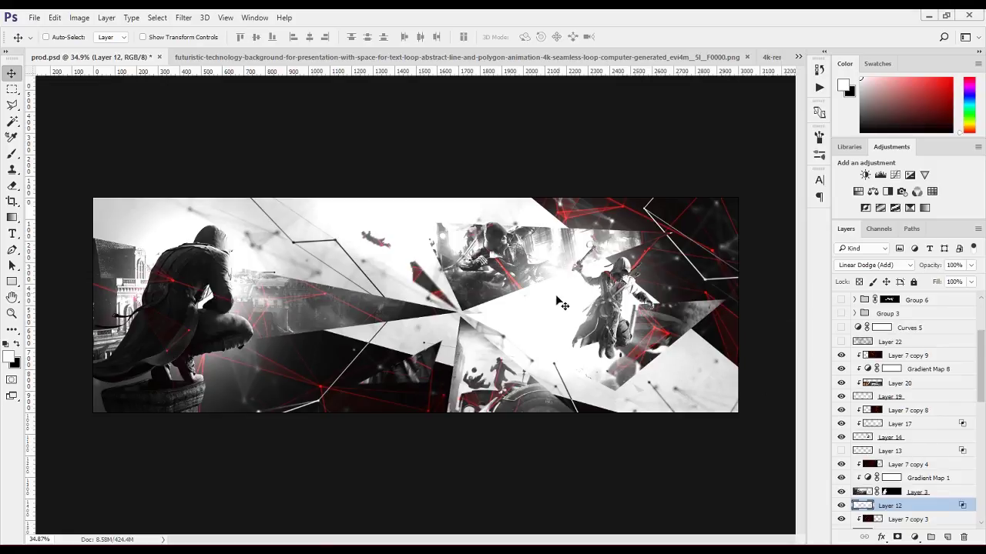
click(841, 451)
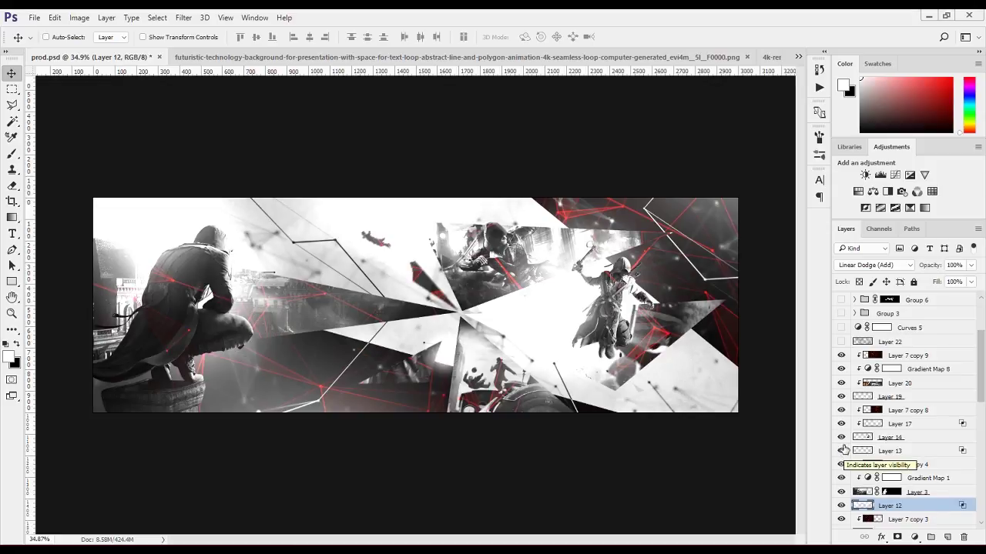
Show Layer 22, select it to check its blend mode, and show the Curves 5 adjustment above it
scroll(843, 450, up, 3)
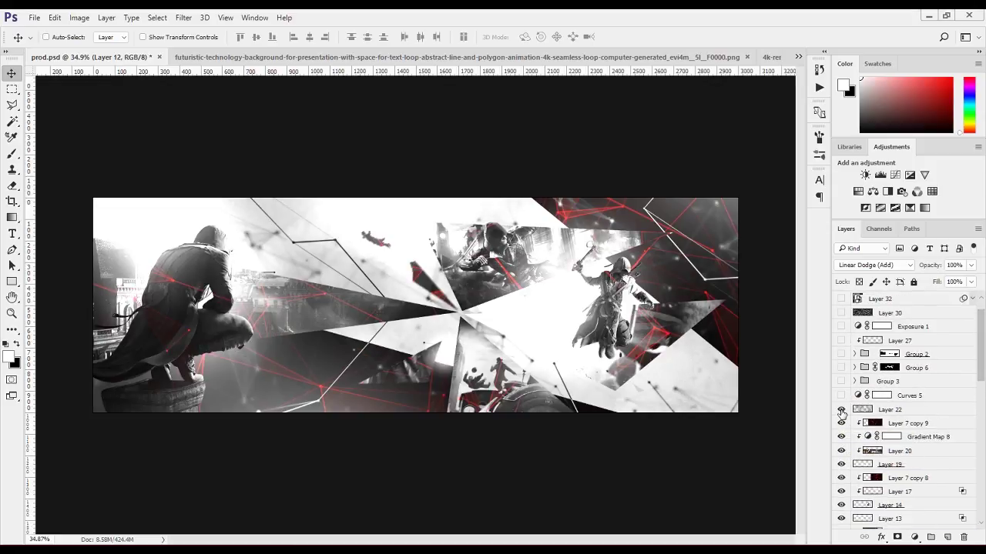
click(920, 410)
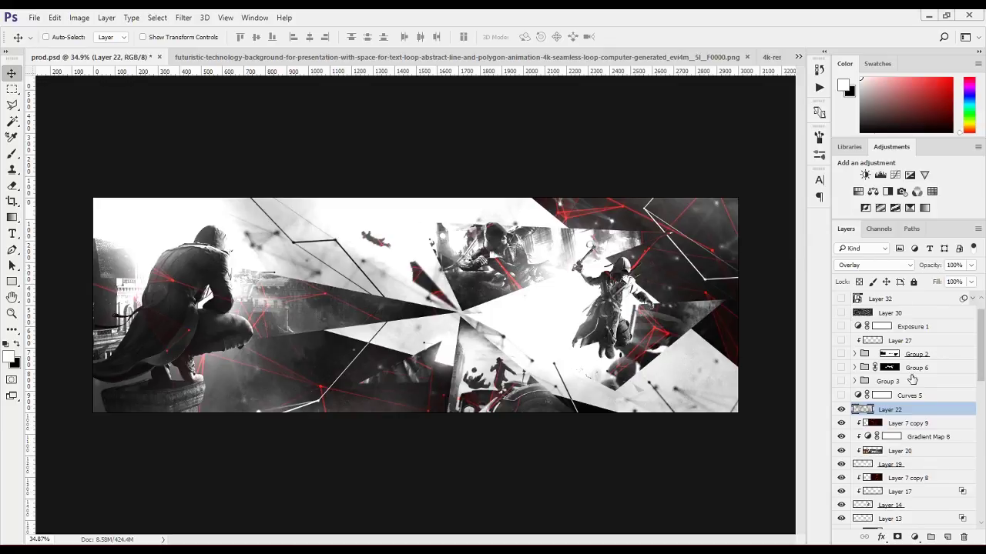
scroll(862, 397, up, 1)
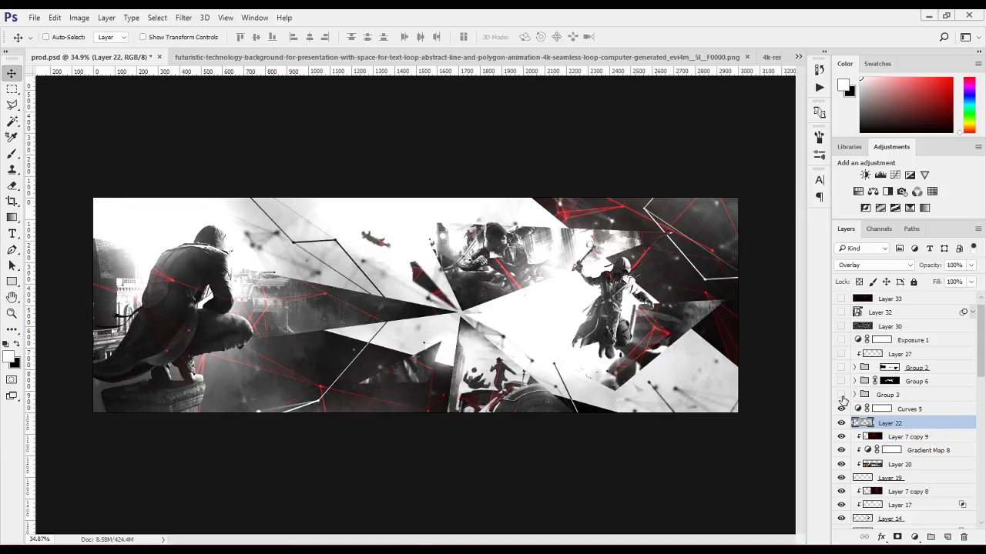
click(842, 404)
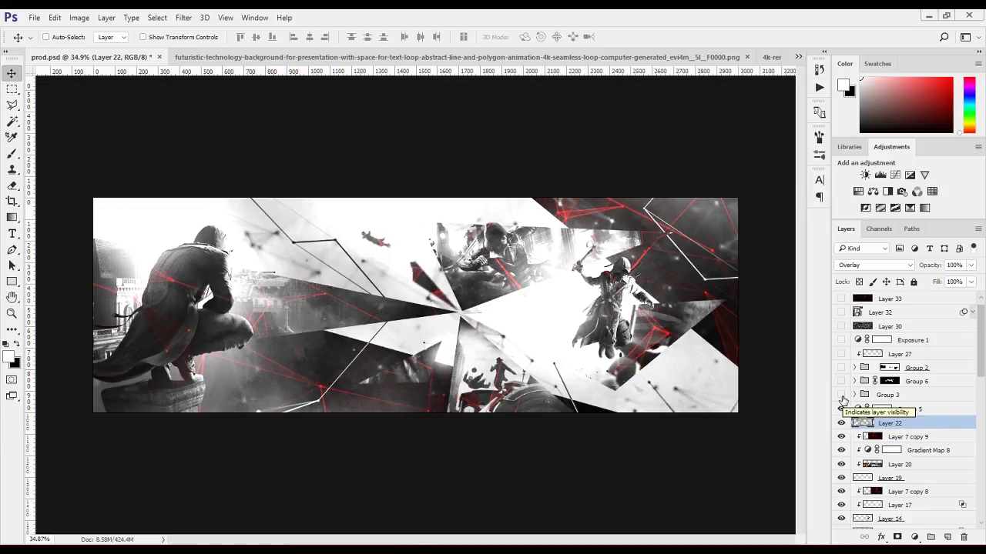
Open the Curves 5 adjustment to examine its RGB curve, and close its properties
click(857, 410)
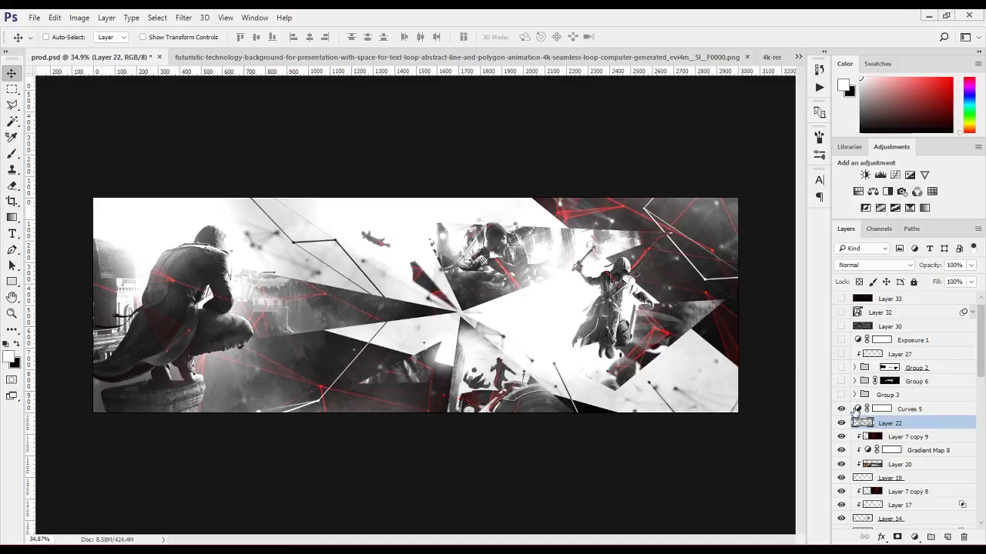
double_click(857, 410)
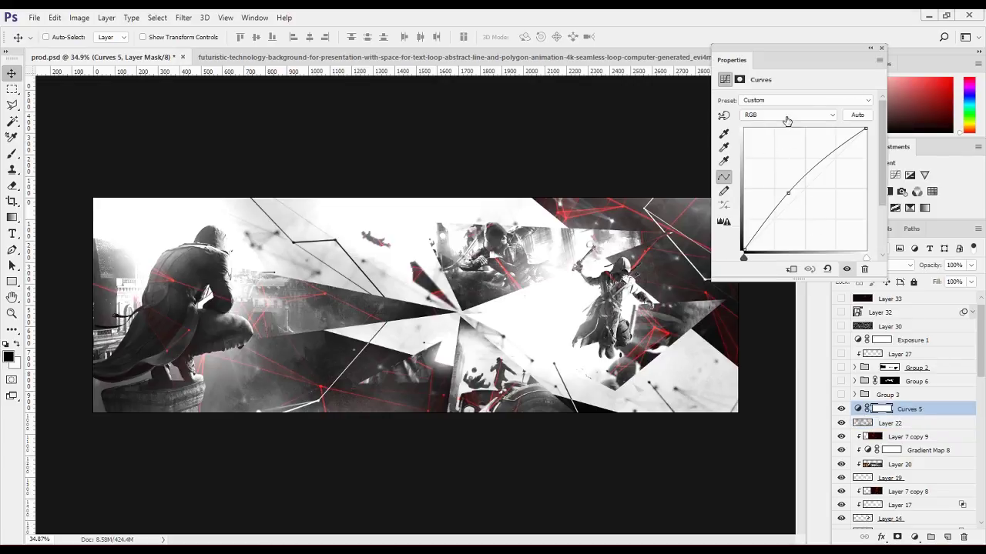
click(882, 48)
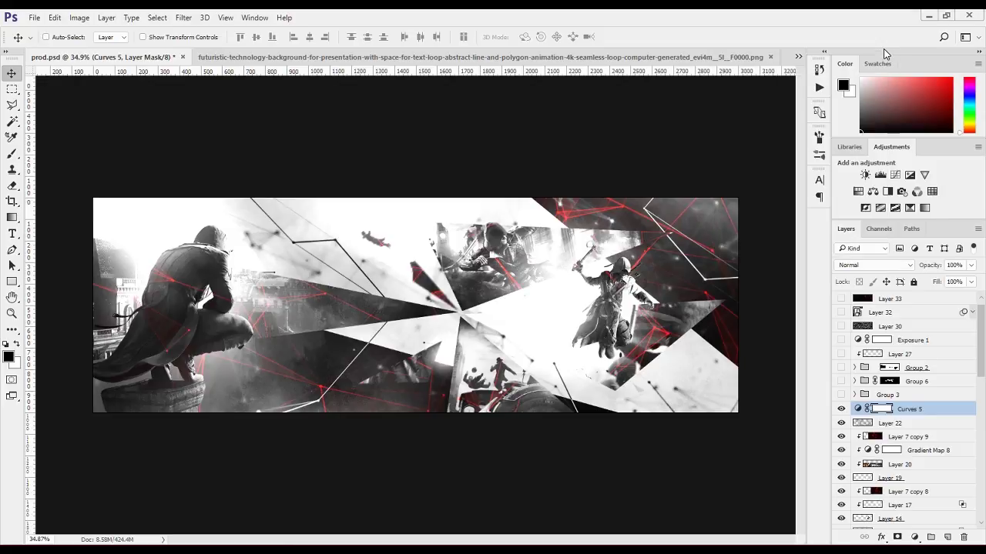
Expand and show Group 3, preview its Layer 25, Curves 4 and Curves 2 together, and hide those three layers
click(854, 395)
click(841, 395)
click(841, 409)
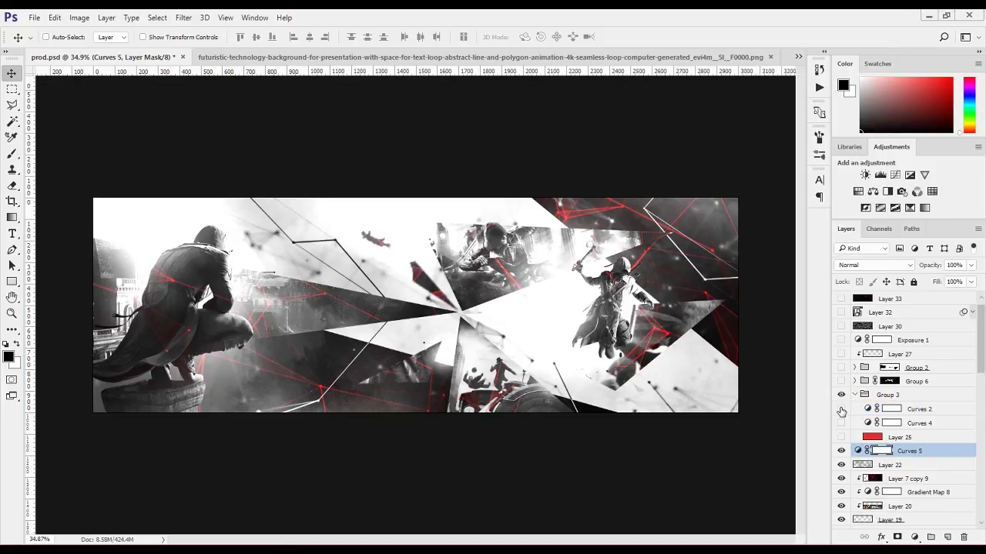
click(841, 437)
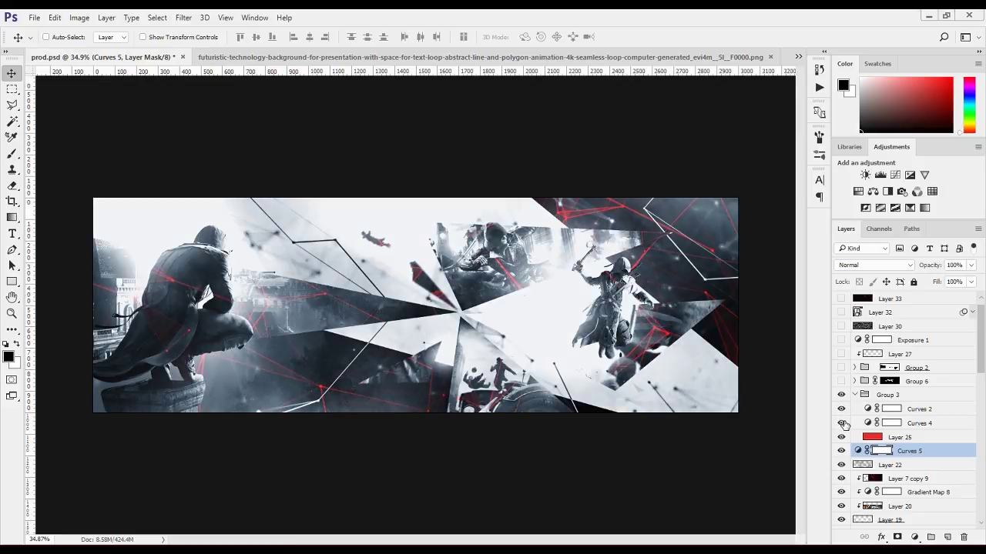
click(842, 424)
click(842, 410)
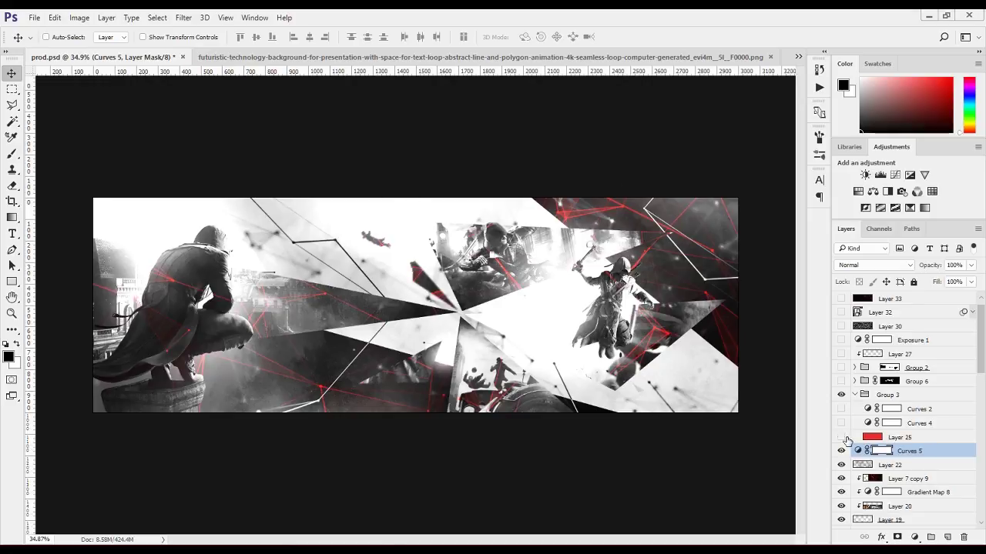
Show the red Layer 25 in Group 3, select it to check its blend mode, and show Curves 4
click(841, 436)
click(898, 437)
click(841, 424)
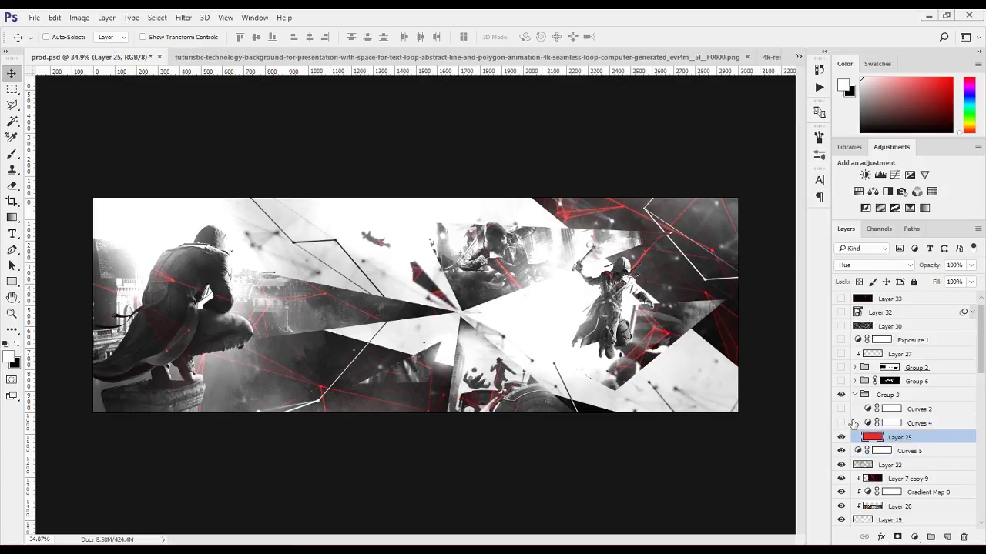
Open the Curves 4 adjustment to examine its curve, and delete that layer from Group 3
click(865, 423)
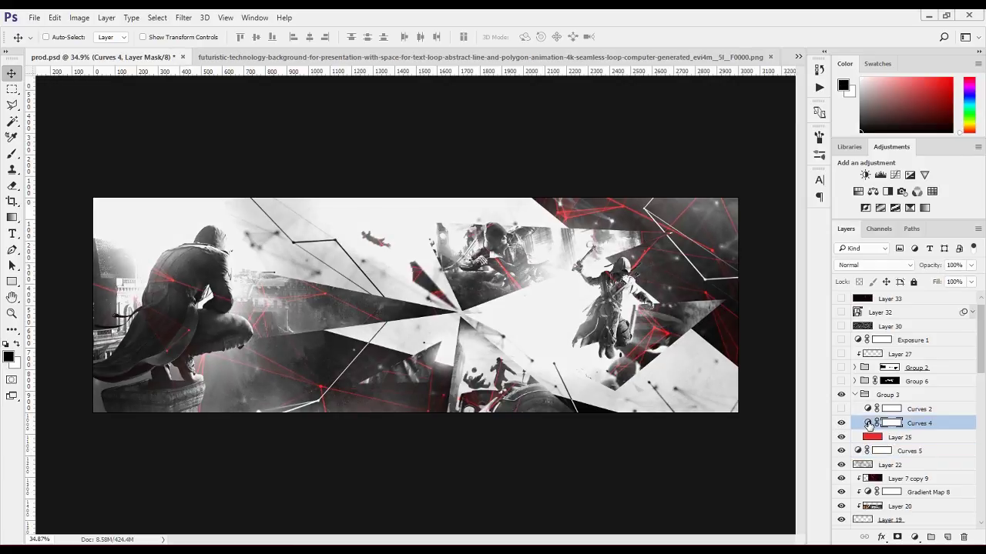
double_click(868, 424)
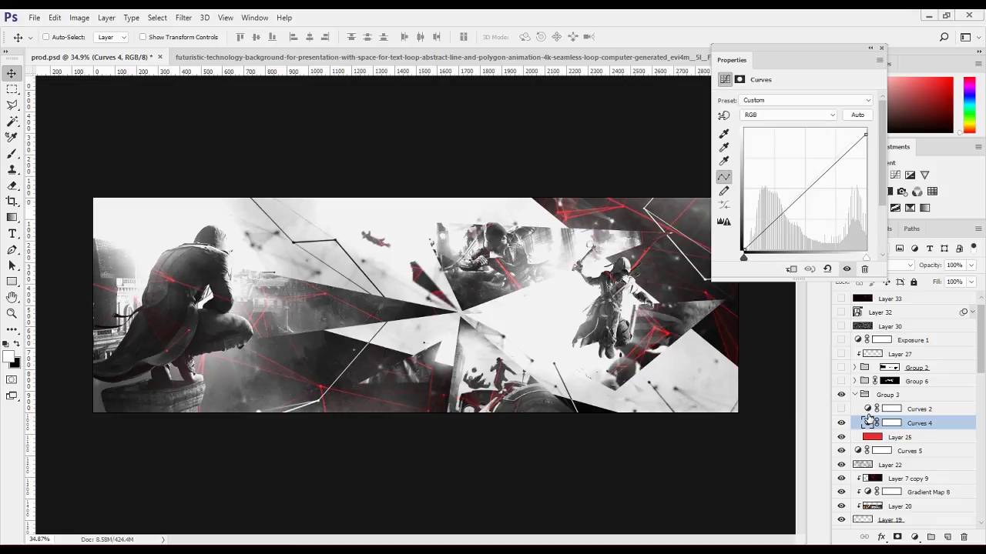
key(Delete)
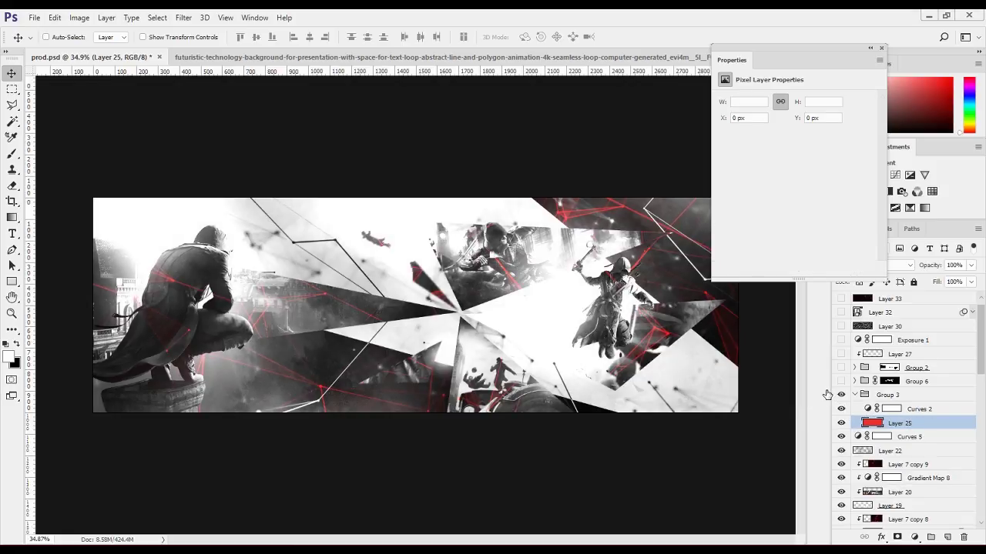
Open the Curves 2 adjustment in Group 3 to examine its Red and Blue channel curves, and close its properties
double_click(867, 409)
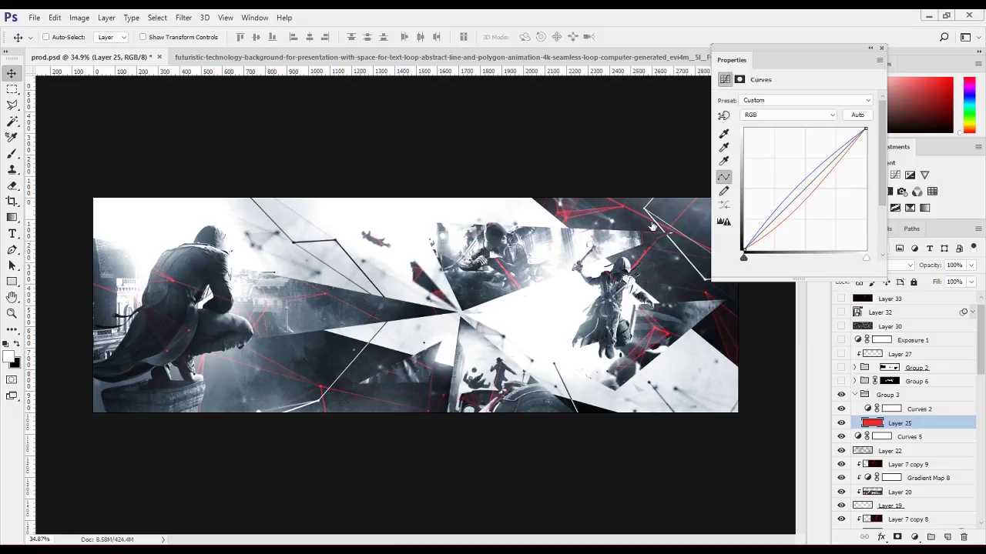
click(891, 409)
click(764, 117)
click(755, 134)
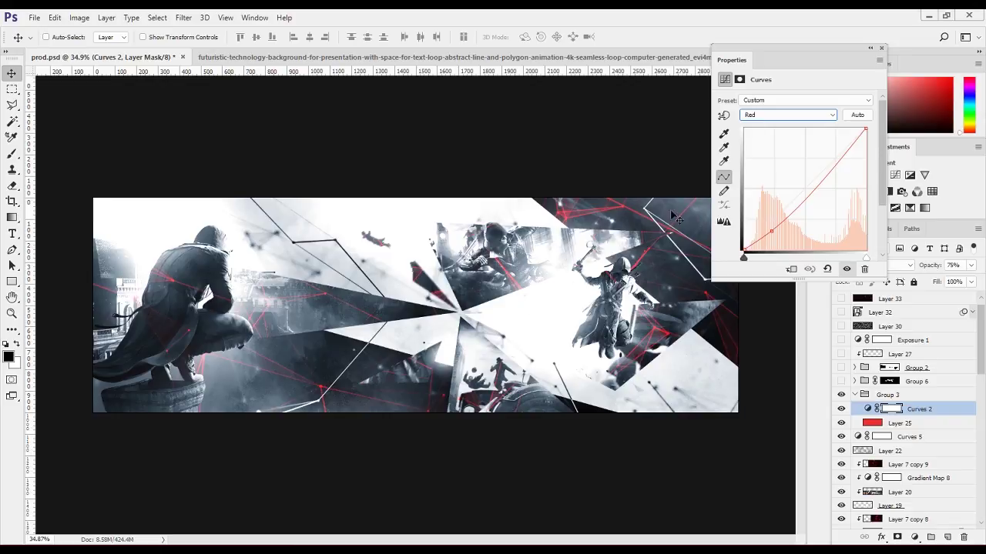
click(750, 115)
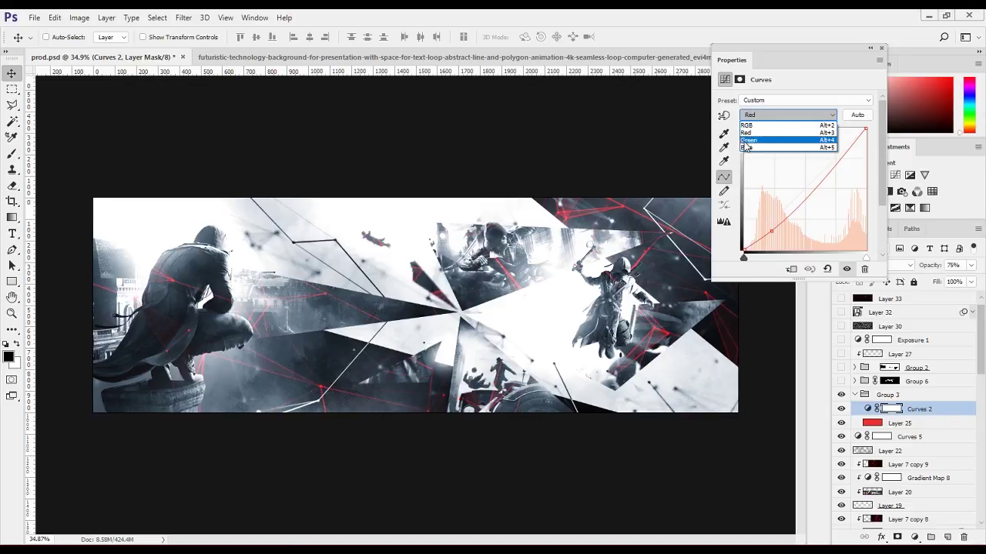
click(746, 152)
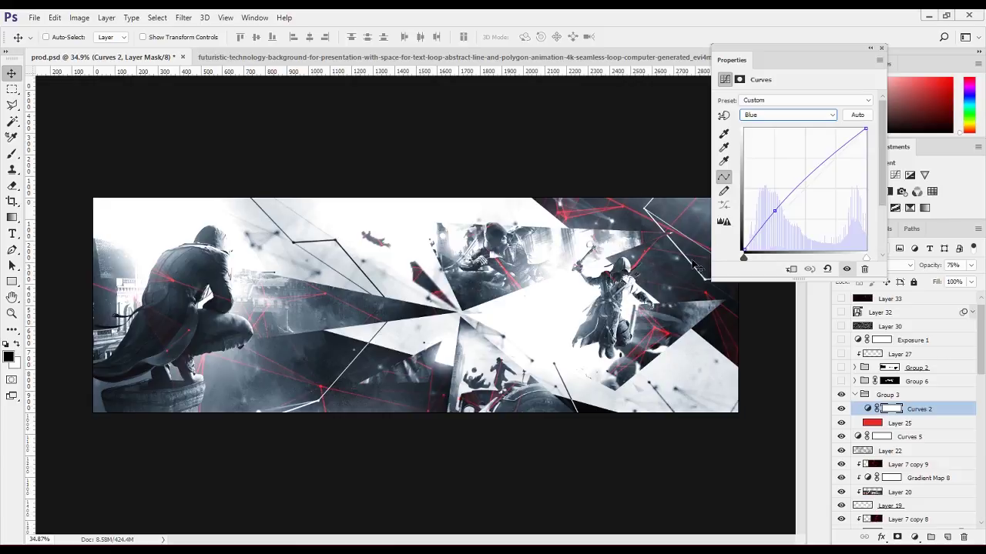
click(882, 48)
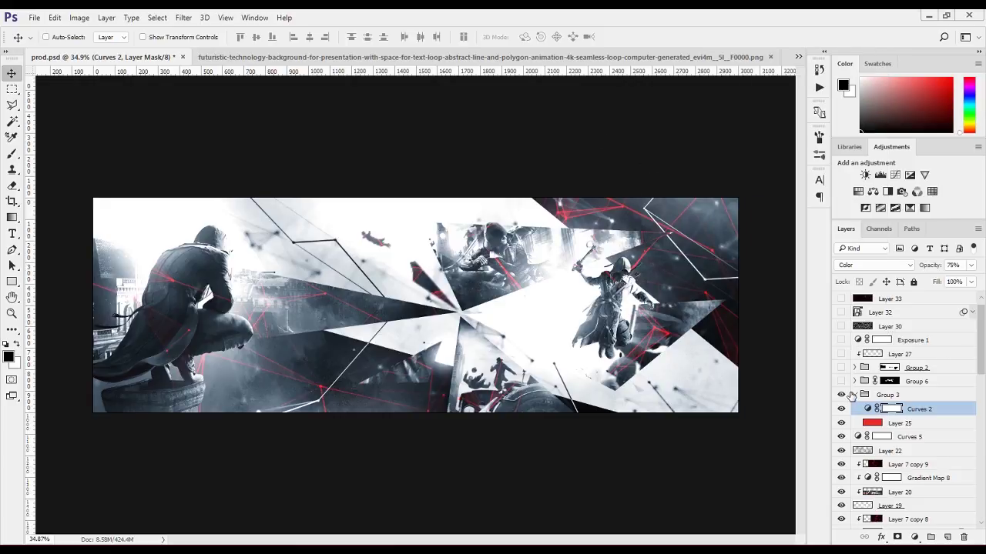
Collapse Group 3, preview Group 6 with its Curves 6 and Layer 7 copy 13, and collapse and hide Group 6
click(855, 395)
click(853, 394)
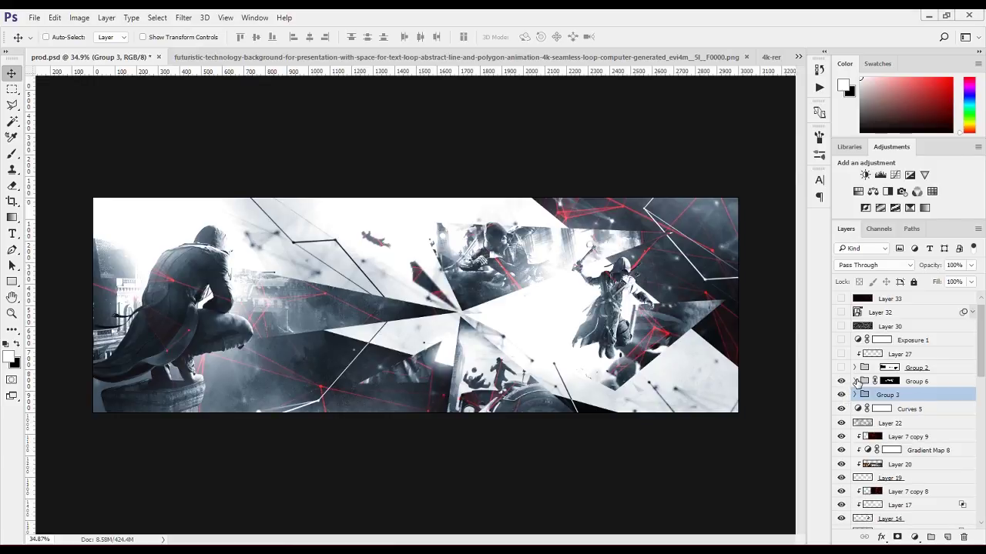
click(854, 381)
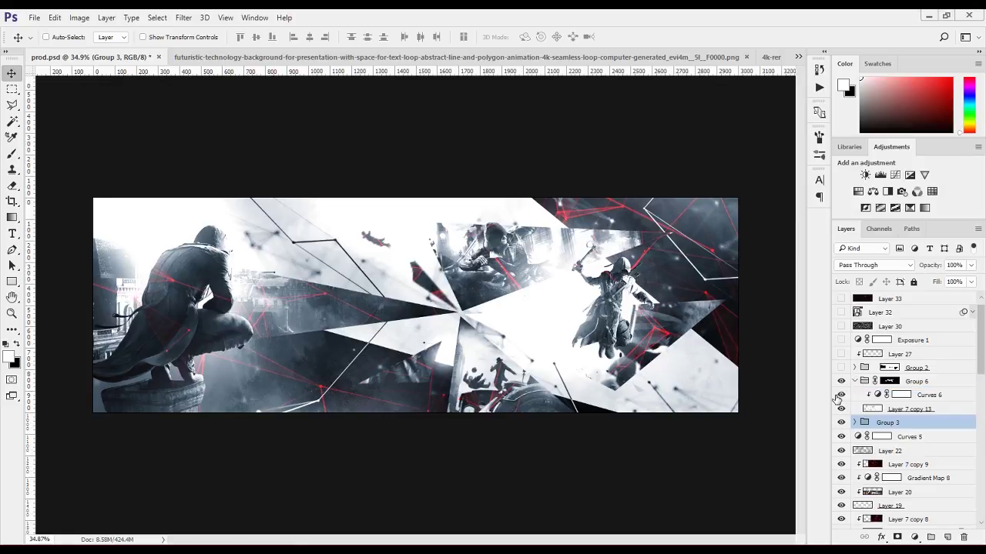
click(841, 395)
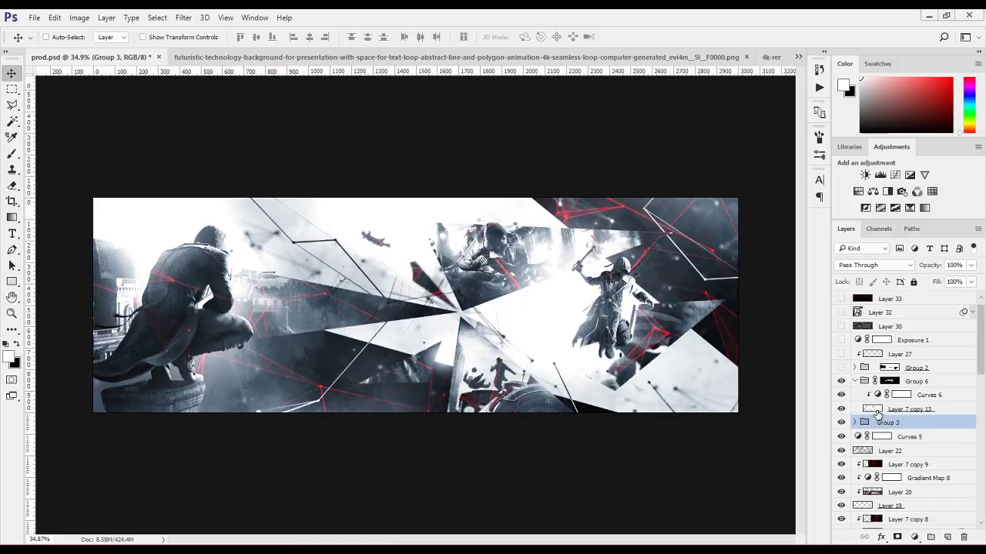
ctrl+click(874, 410)
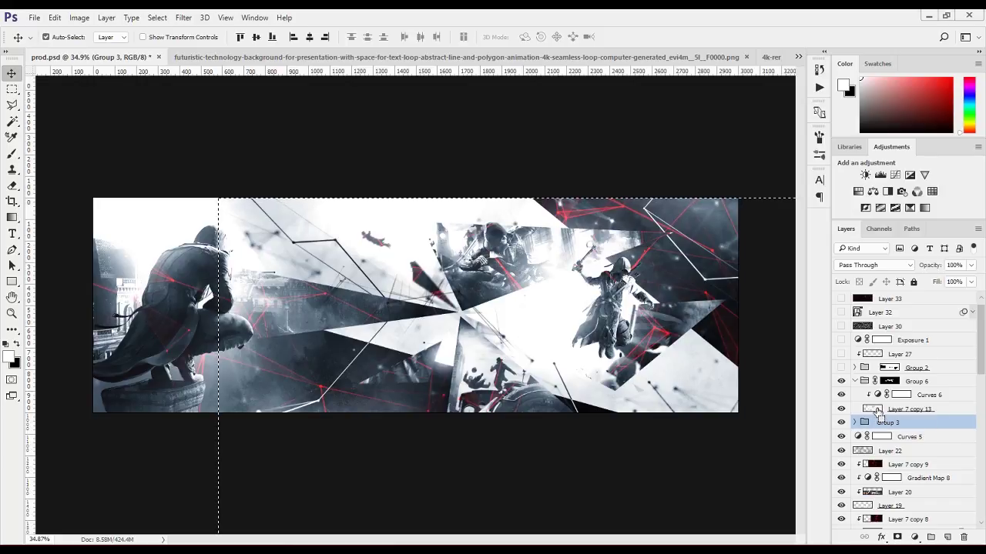
key(ctrl+d)
click(854, 381)
click(842, 382)
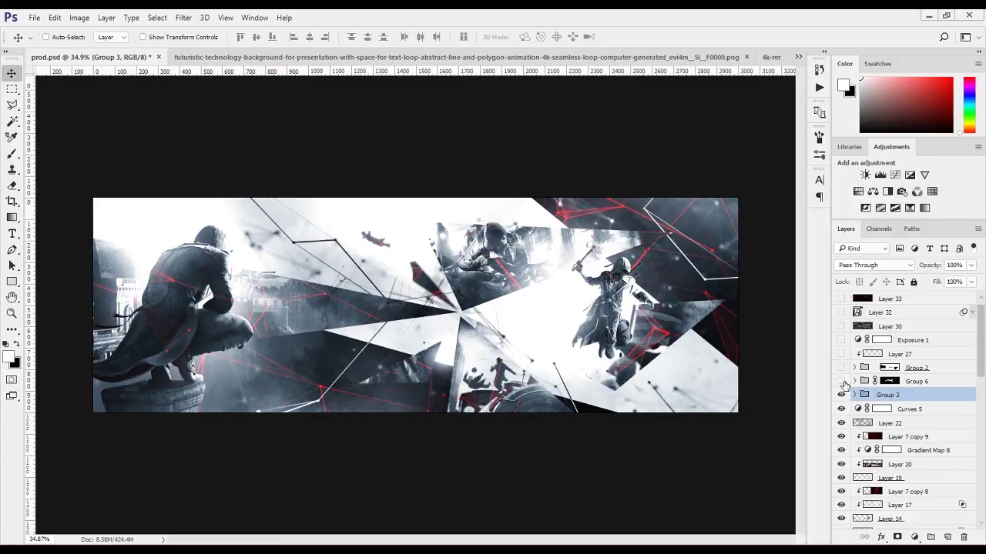
click(842, 382)
Show Group 2 with its Layer 7 copy 11, Layer 28, Layer 7 copy 12 and Group 5, and collapse the group
scroll(846, 381, up, 1)
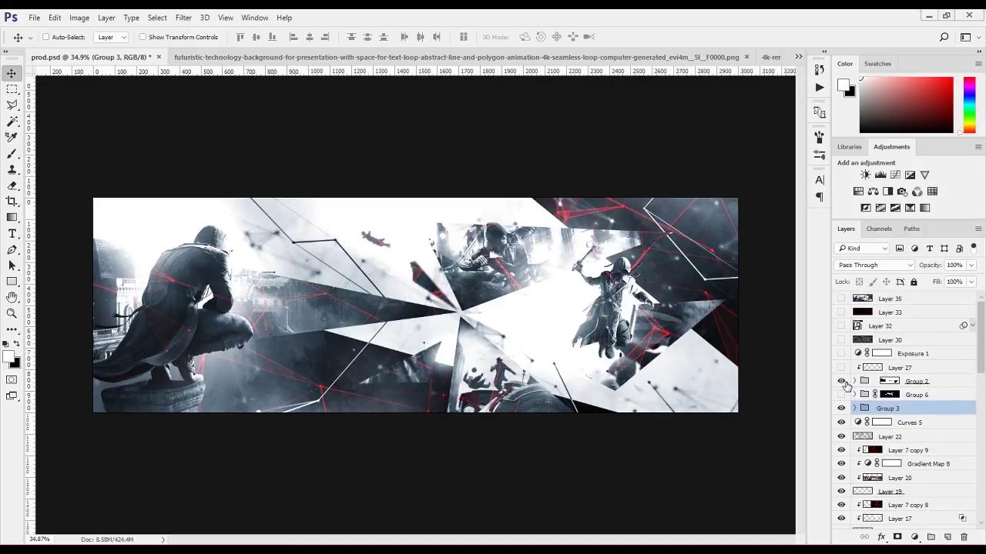
click(863, 381)
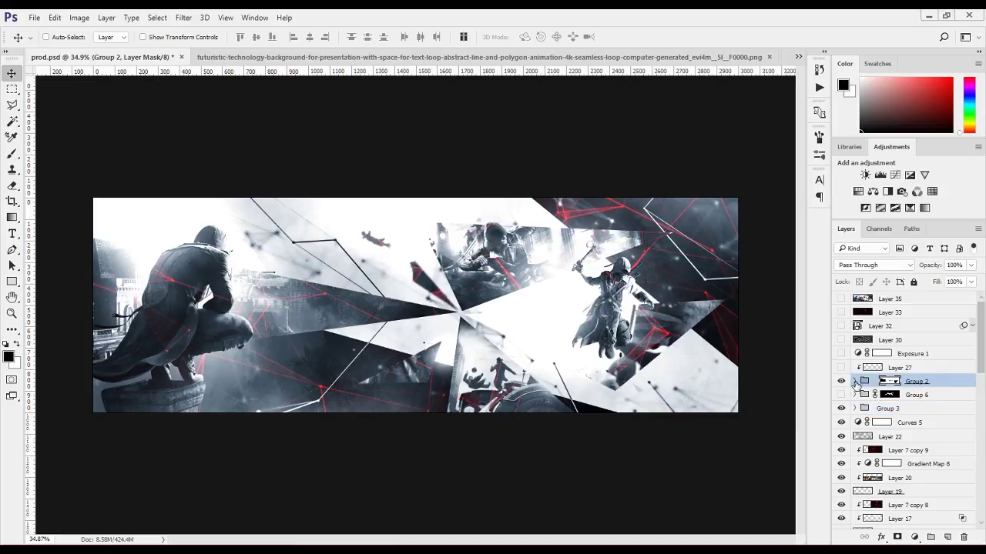
click(854, 381)
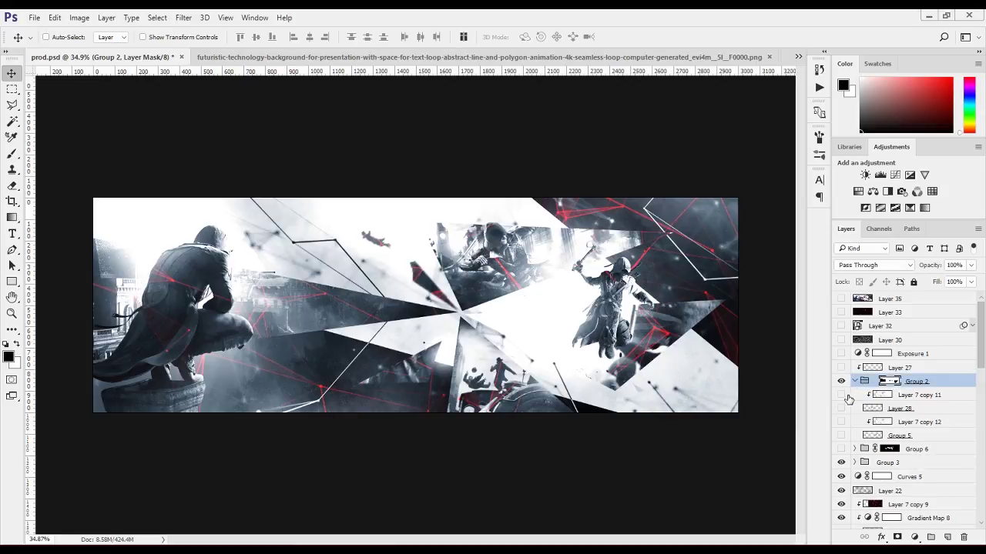
click(841, 436)
drag(842, 409, 842, 424)
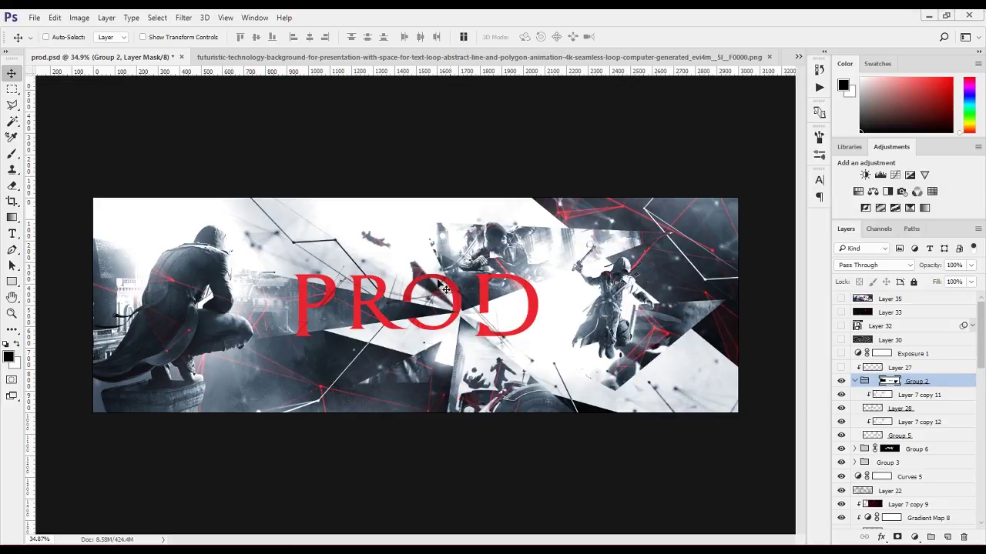
ctrl+click(498, 327)
scroll(499, 331, up, 4)
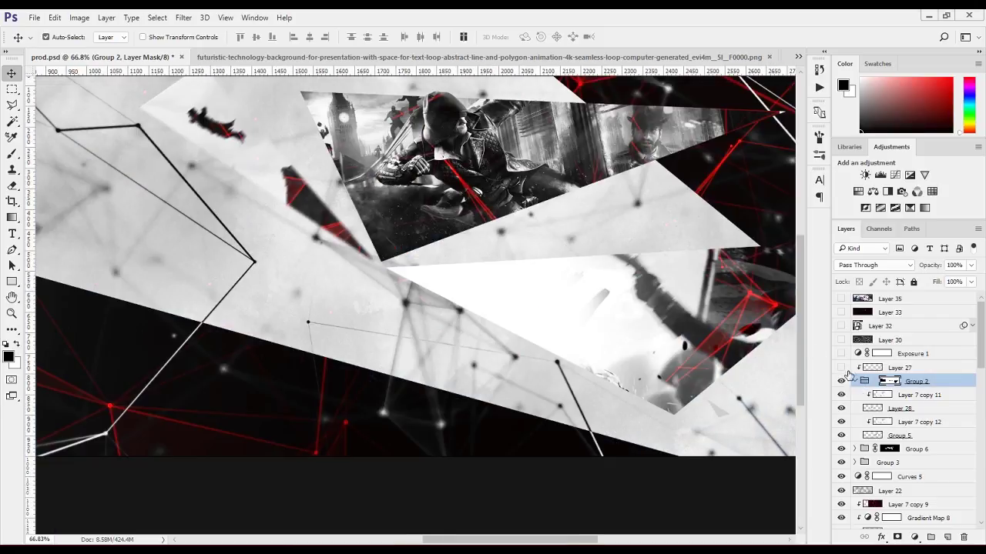
click(853, 381)
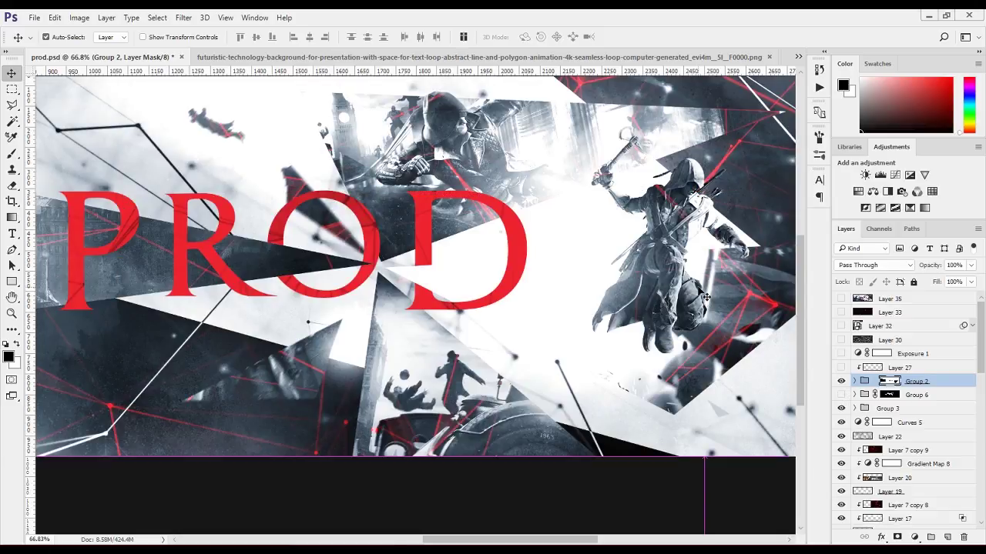
View the futuristic-technology-background document with the green polygon render, and return to prod.psd
key(ctrl+minus)
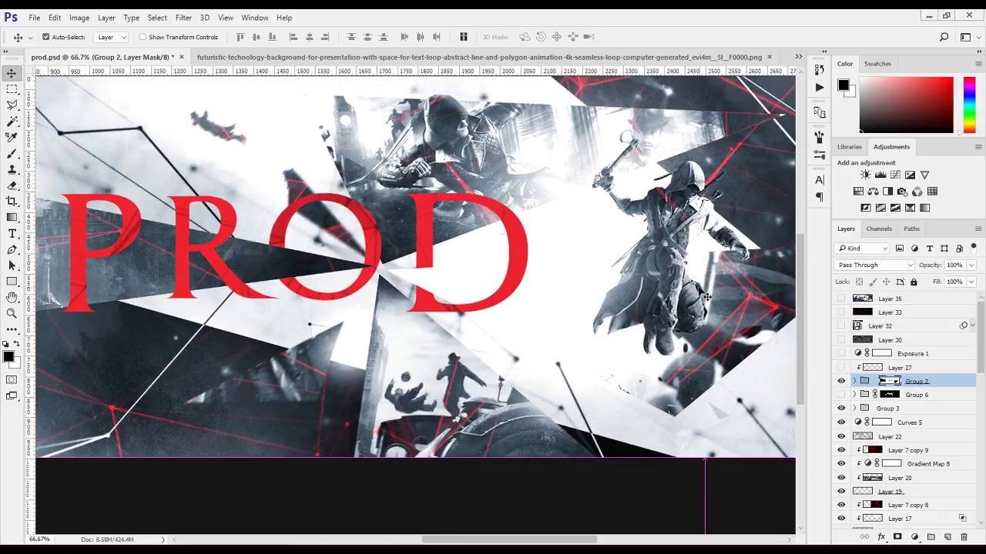
key(ctrl+minus)
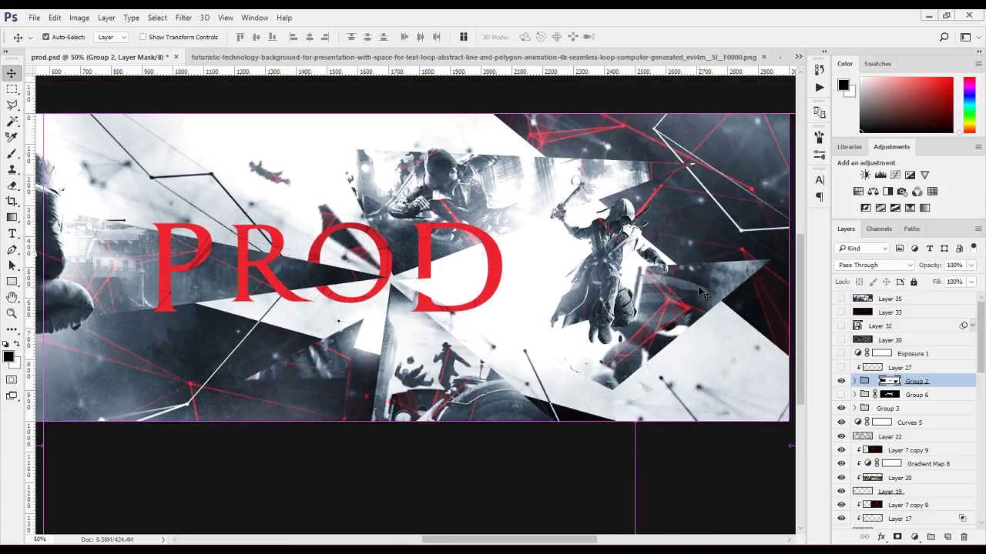
click(639, 57)
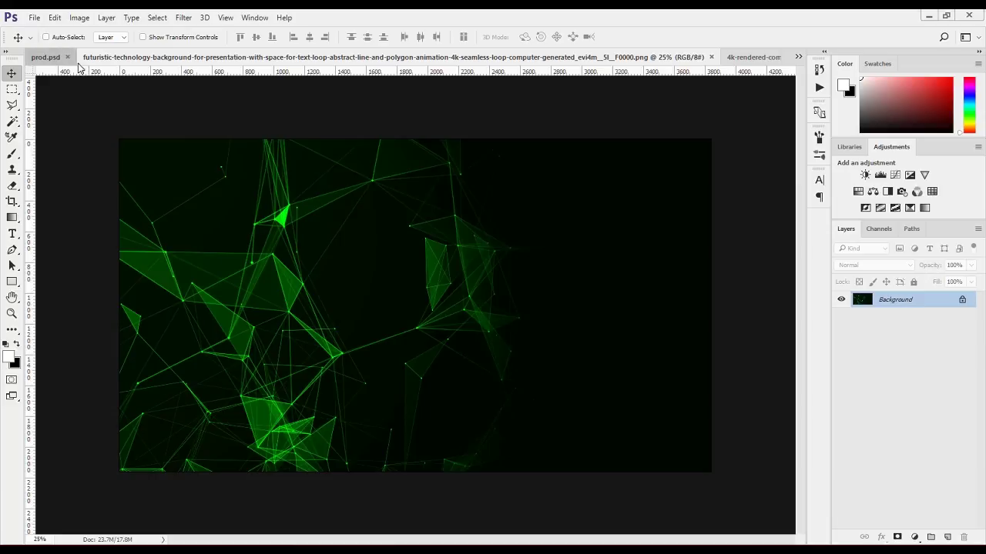
click(47, 57)
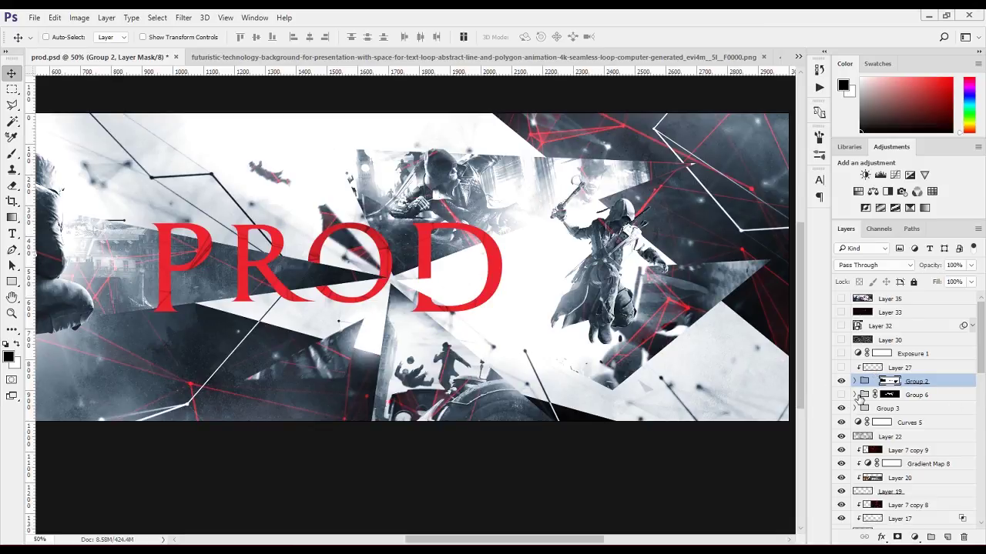
Show Group 6 and the clipped Layer 27, and delete Layer 27 from above Group 2
click(858, 394)
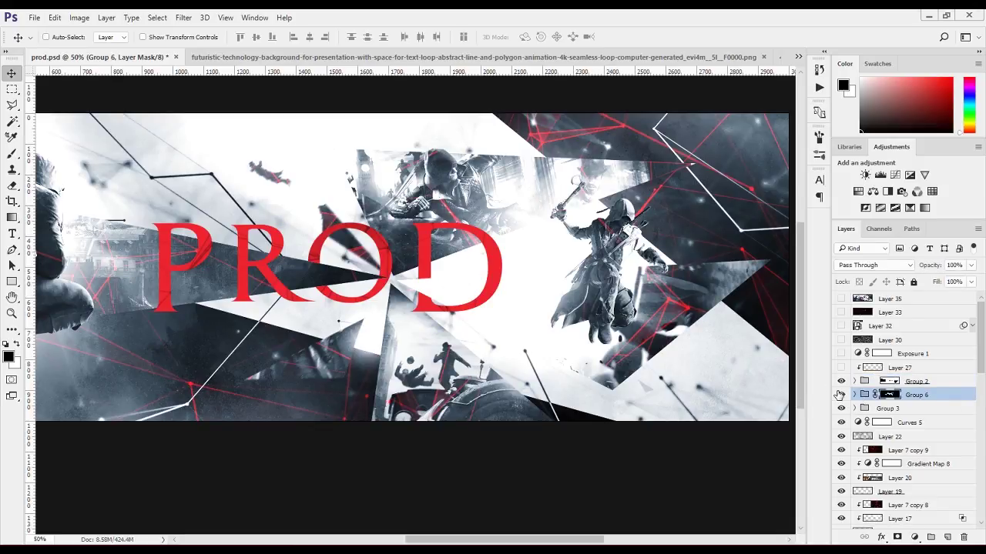
click(840, 394)
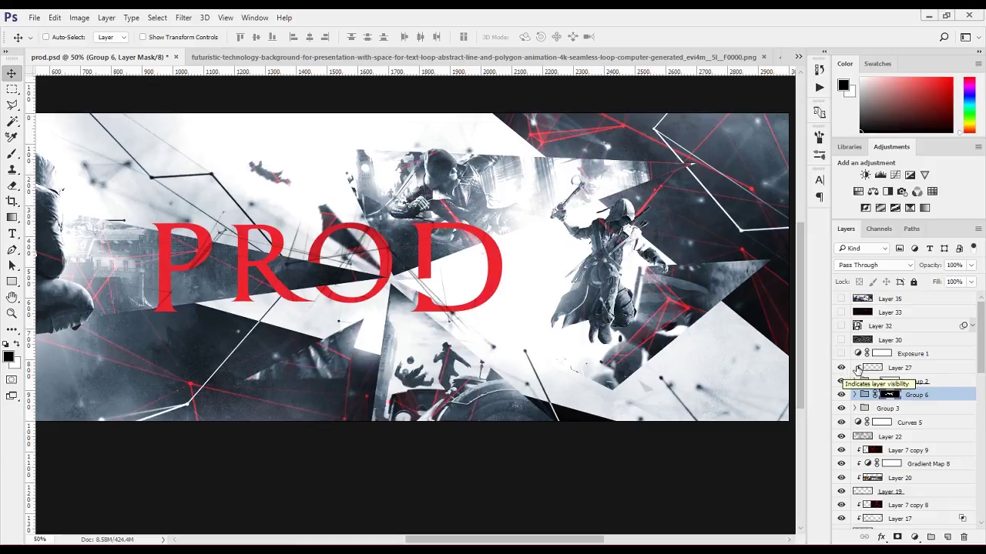
ctrl+click(871, 368)
key(Return)
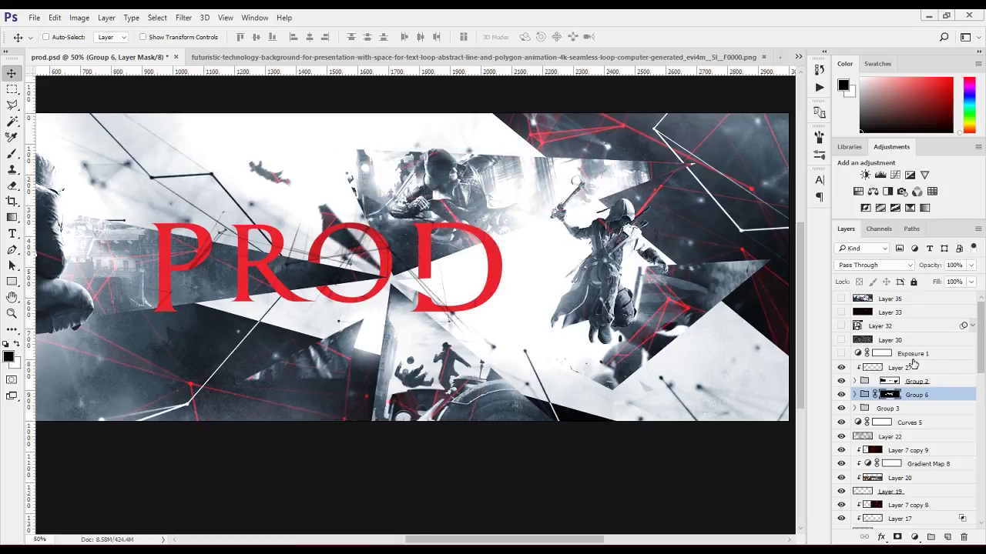
click(911, 355)
click(911, 368)
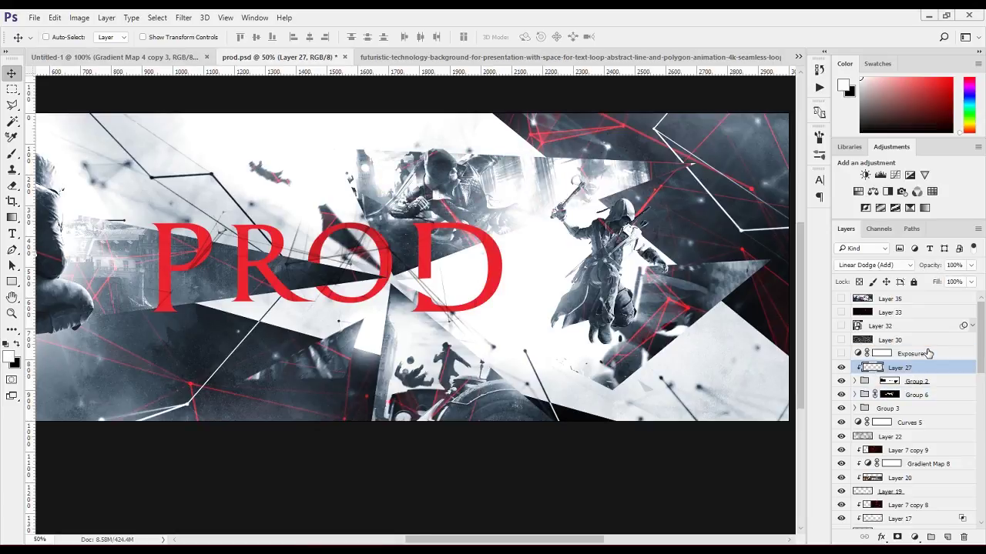
key(Delete)
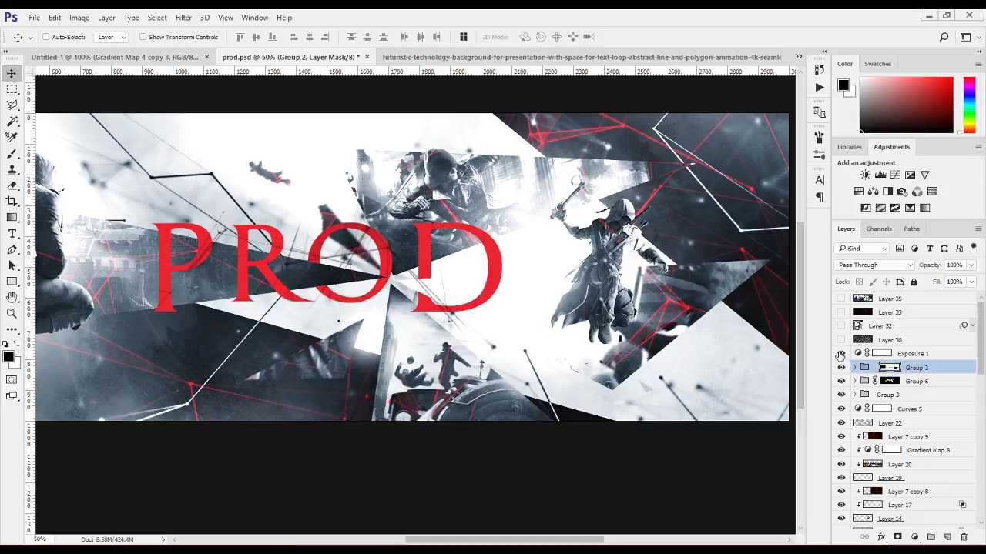
Show the Exposure 1 adjustment, open and close its properties, and fit the whole banner in view
double_click(859, 353)
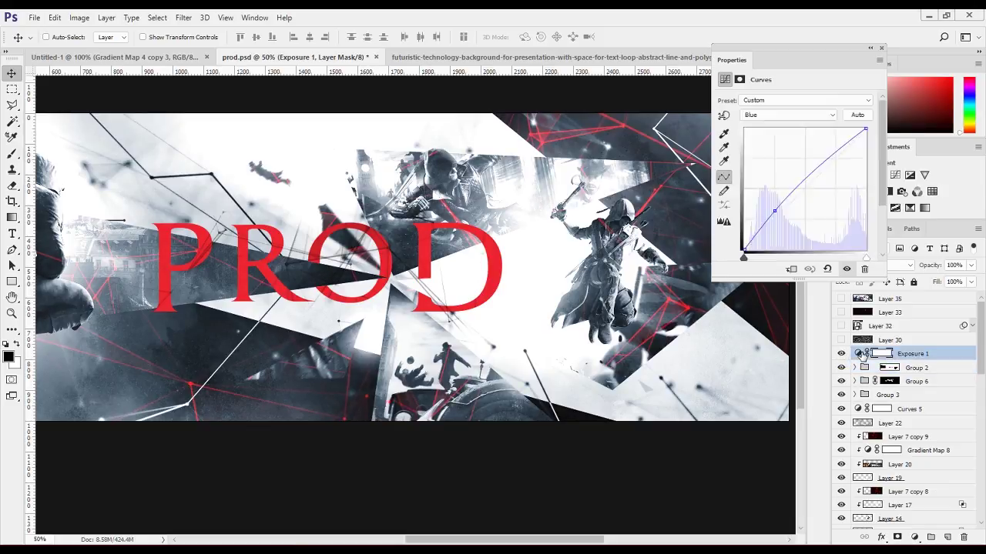
click(882, 48)
key(ctrl+0)
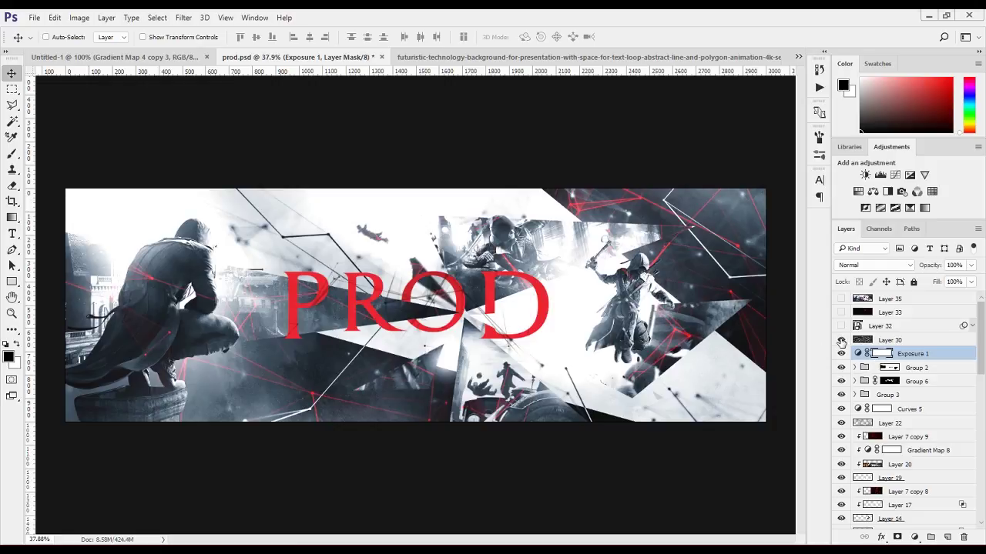
Show the Layer 30 texture, check its blend mode and opacity, and compare a close-up of the banner with and without it
click(883, 340)
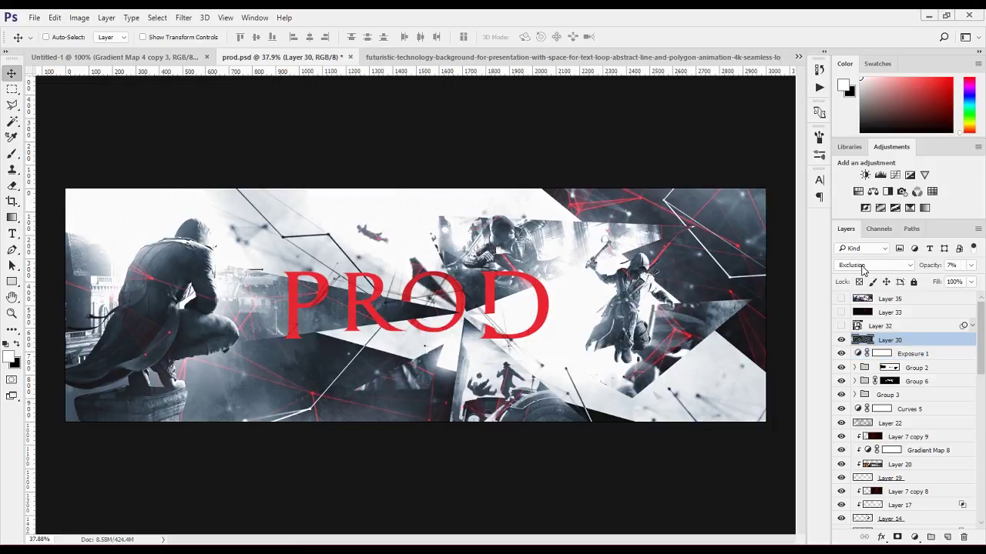
scroll(743, 224, up, 2)
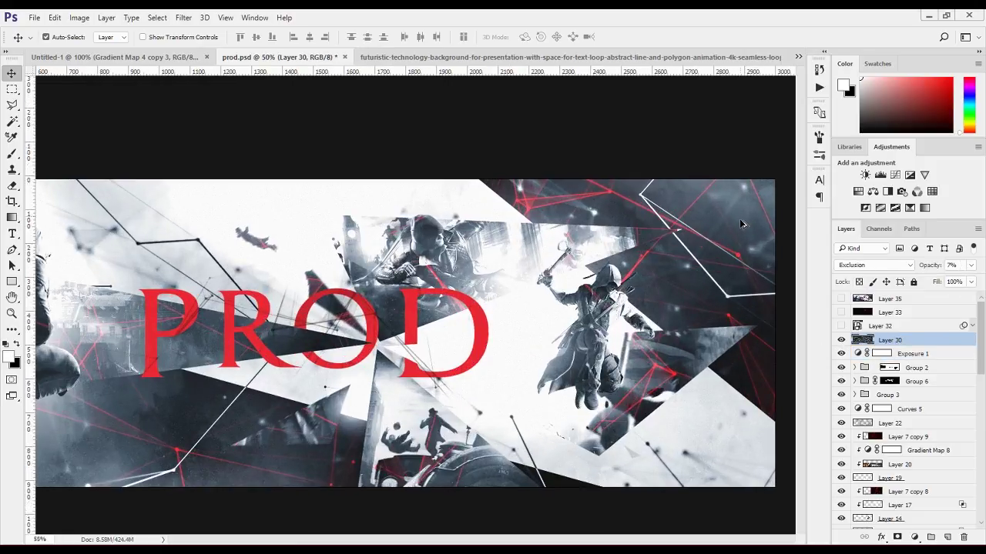
scroll(532, 283, up, 2)
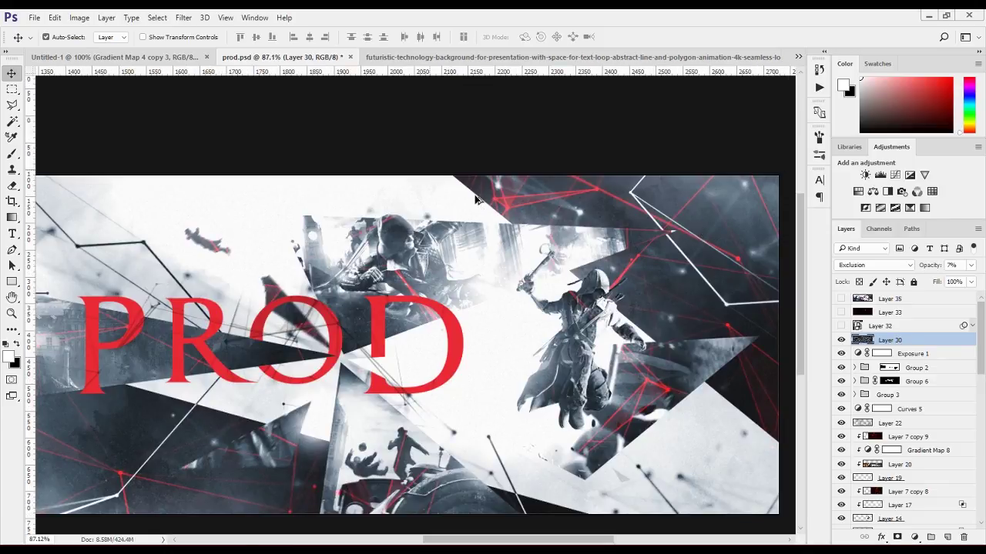
scroll(468, 193, up, 4)
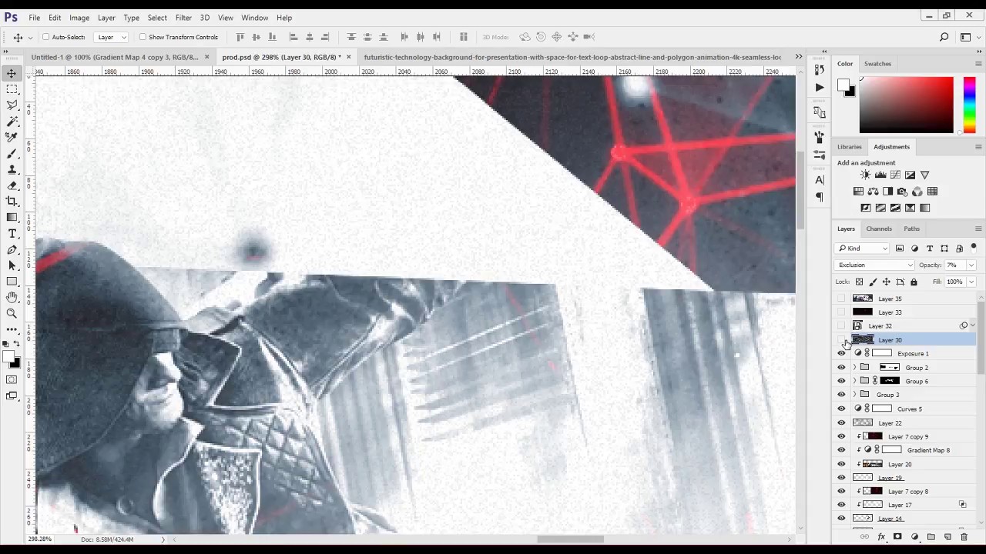
click(844, 341)
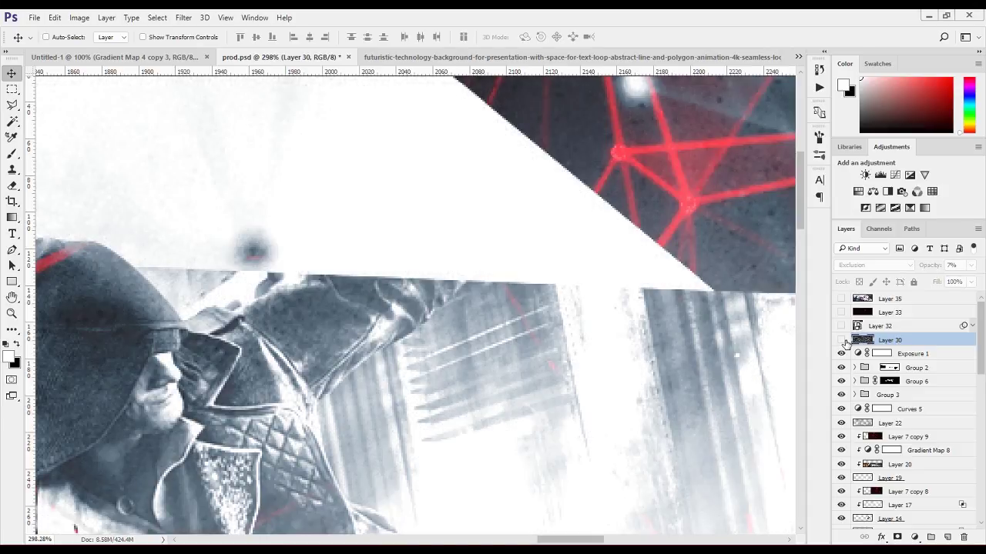
click(843, 341)
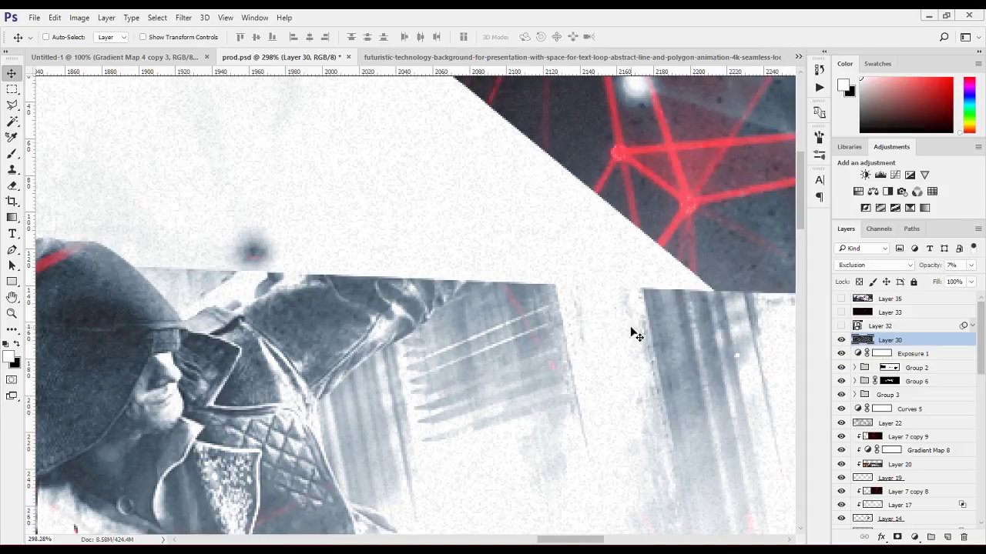
scroll(460, 259, down, 3)
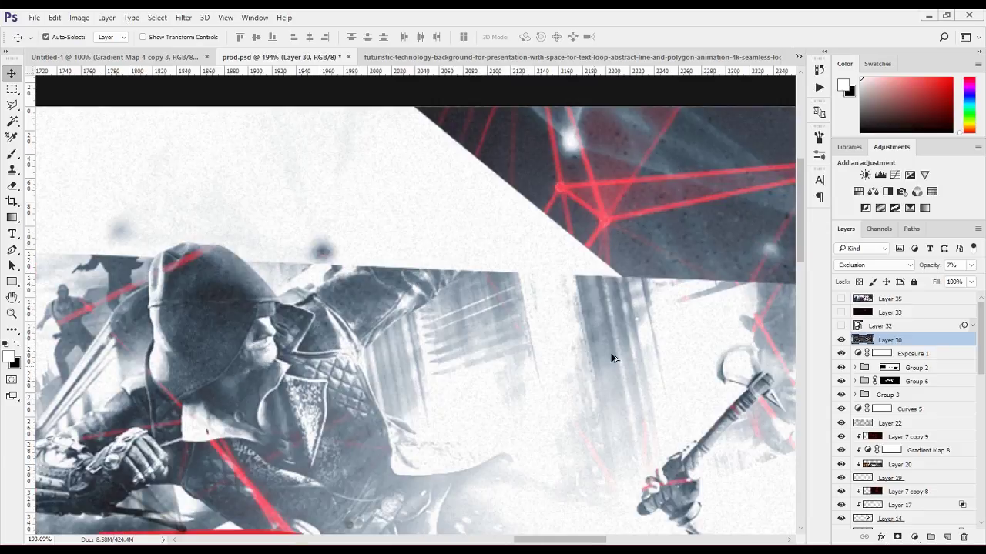
scroll(528, 356, down, 3)
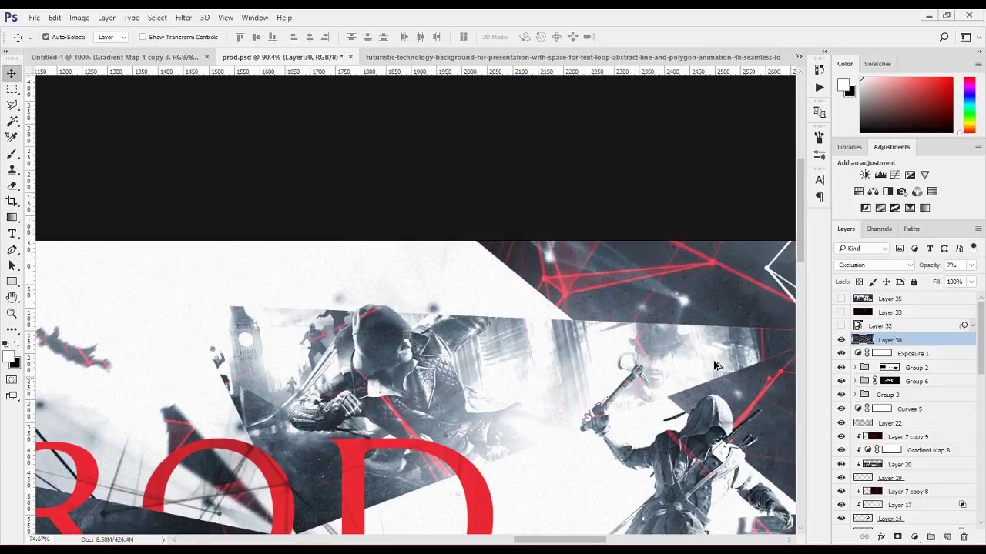
Paste a merged copy of the whole banner above Layer 30 and convert it to a smart object
scroll(715, 366, down, 3)
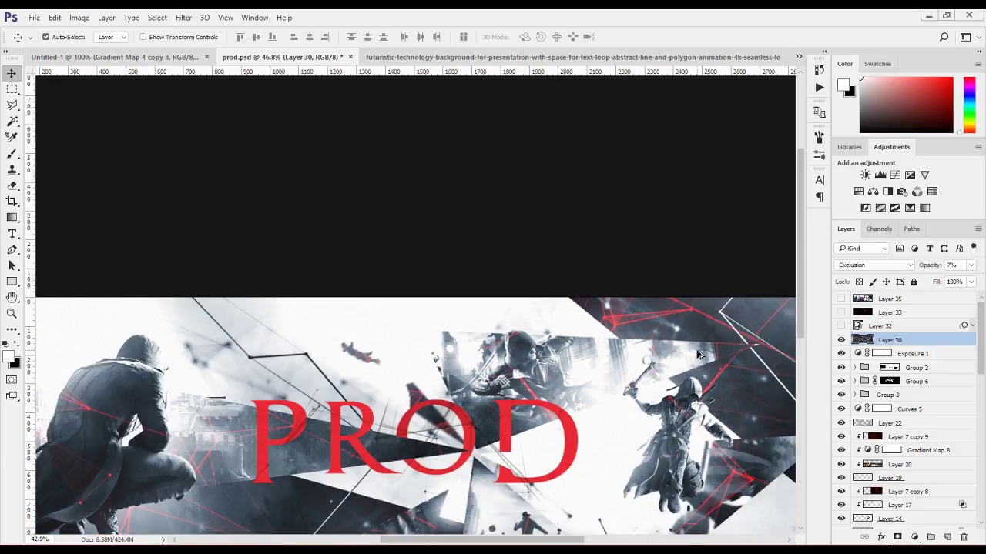
scroll(697, 354, down, 1)
key(ctrl+a)
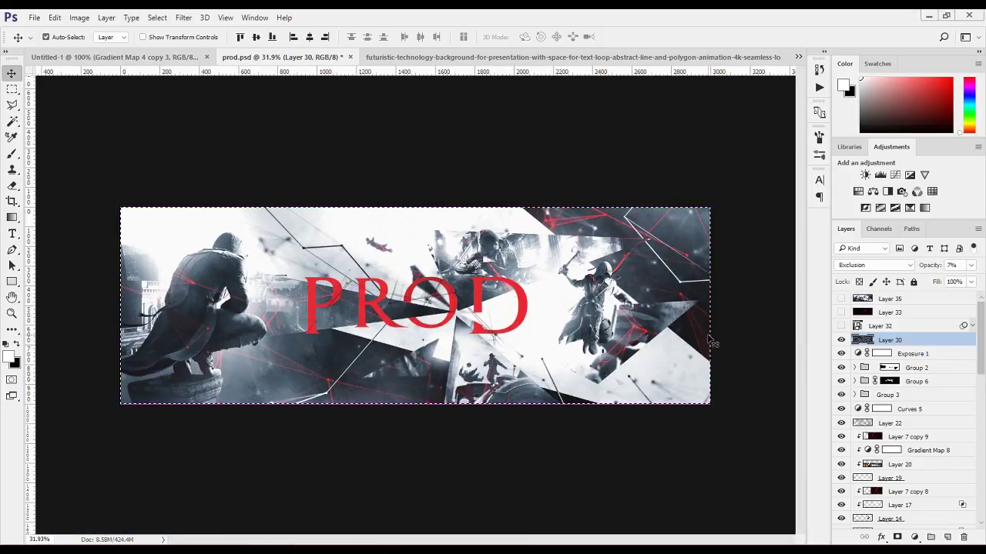
key(ctrl+shift+c)
key(ctrl+v)
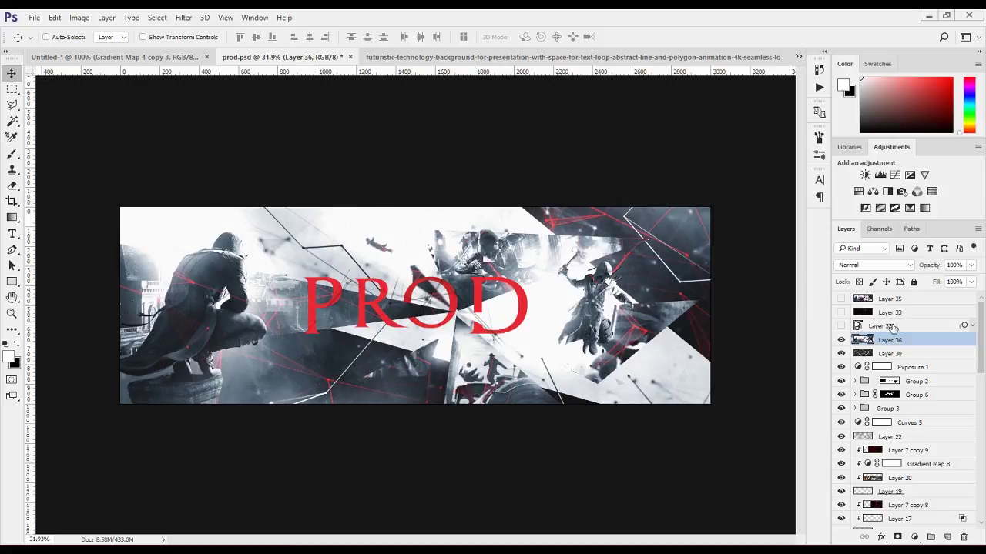
right_click(901, 348)
click(682, 236)
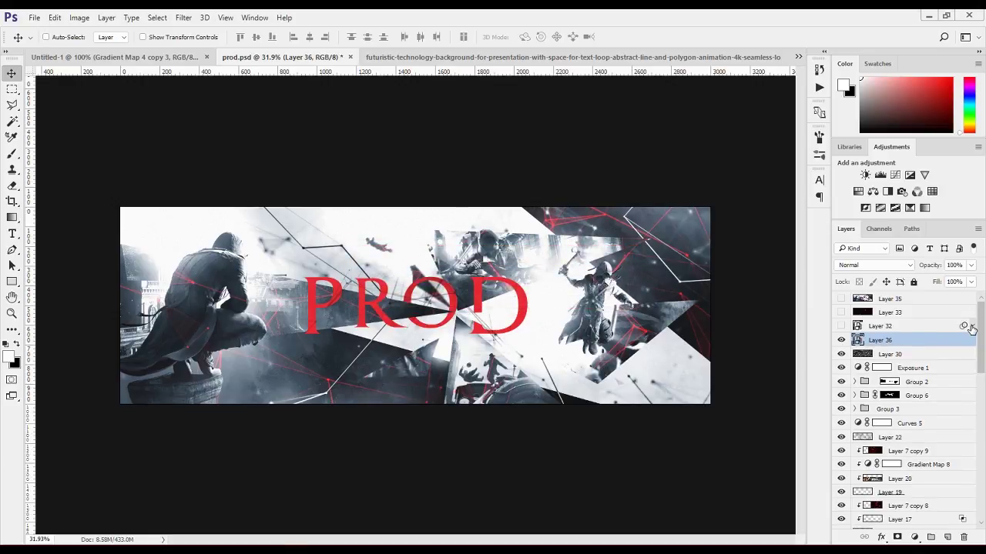
Copy Layer 32's Camera Raw smart filter onto Layer 36, and delete Layer 32
click(970, 326)
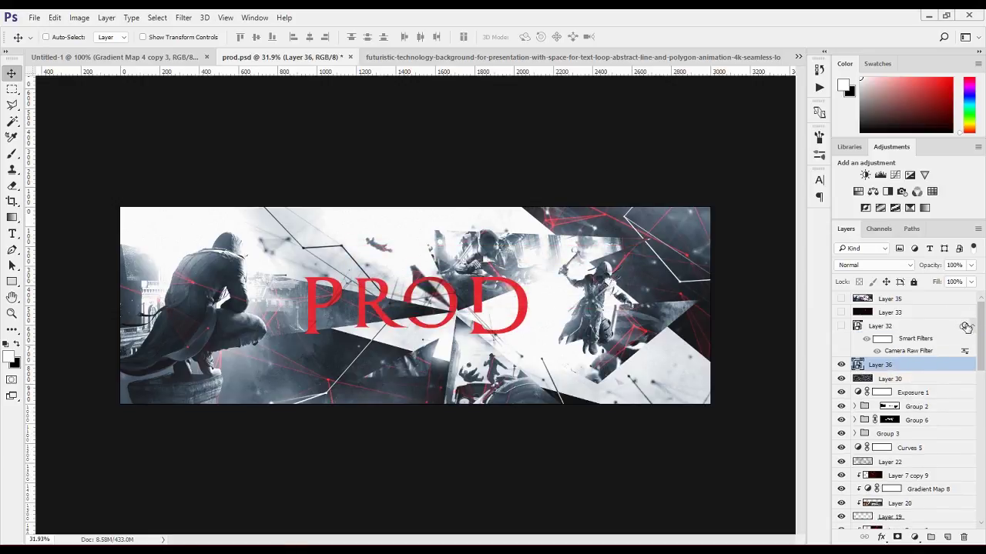
drag(965, 328, 936, 324)
drag(935, 325, 934, 323)
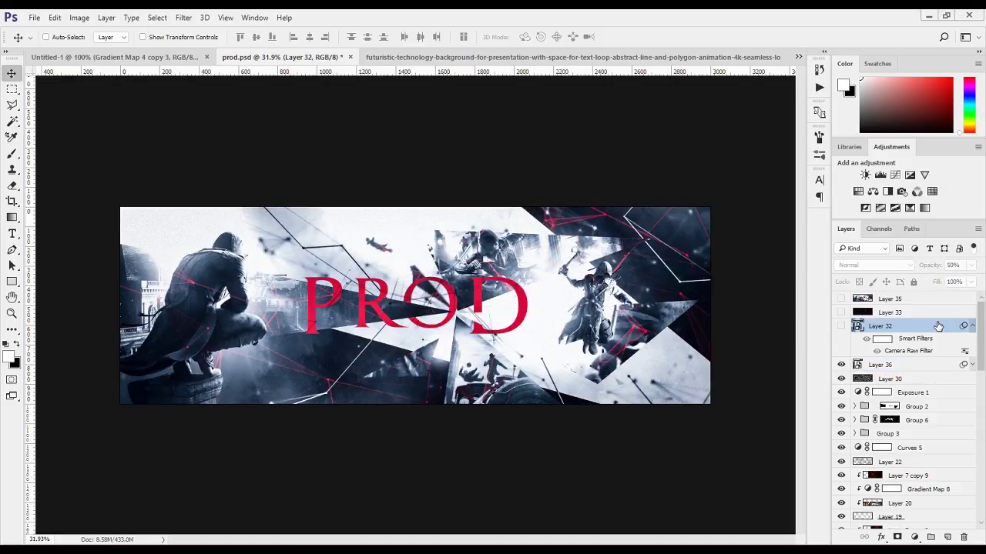
key(Delete)
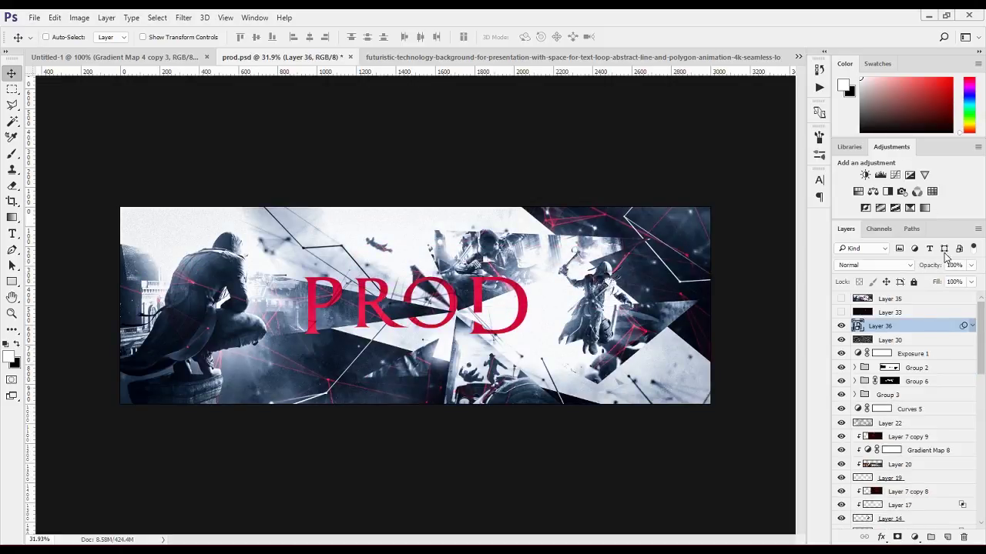
Set Layer 36's opacity to 50%, and open its Camera Raw filter settings
click(954, 264)
text(50)
key(Return)
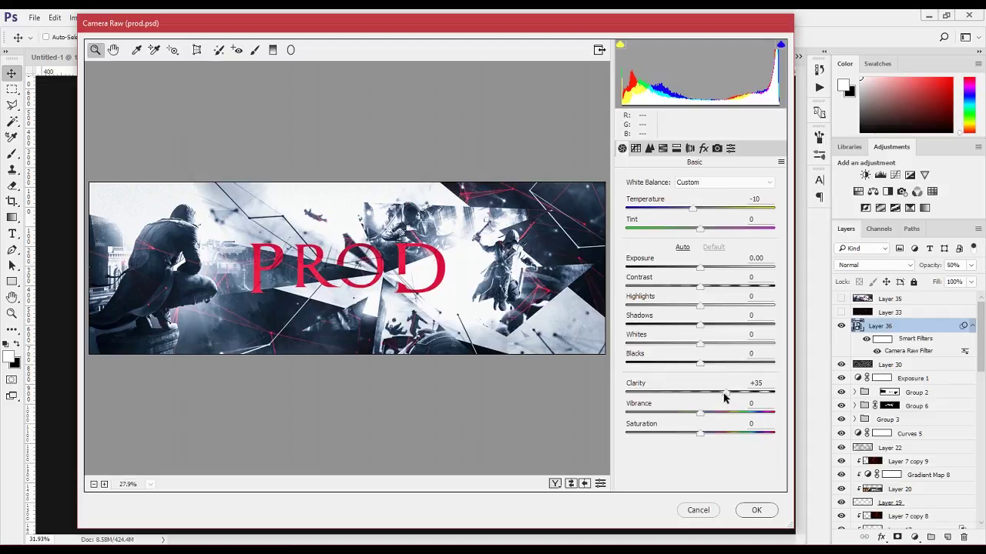
Examine the hooded figure up close in the Camera Raw preview, comparing it with and without the Basic adjustments
click(527, 258)
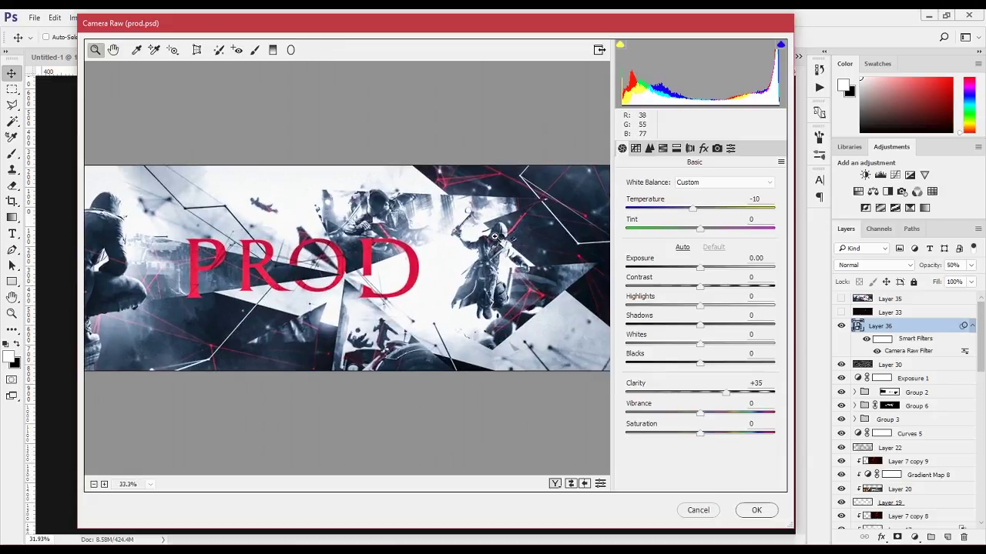
click(439, 229)
click(439, 229)
click(400, 247)
click(362, 269)
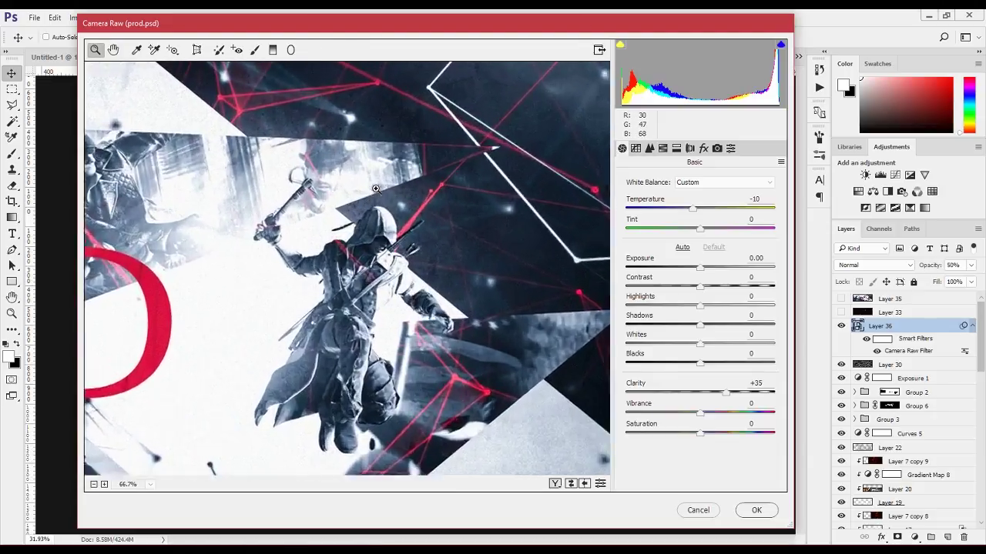
click(343, 285)
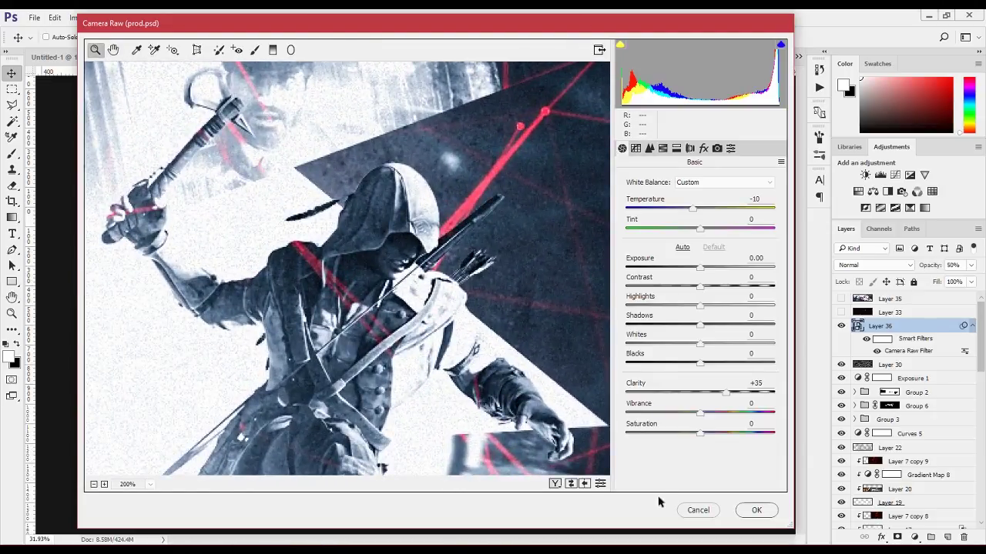
click(570, 484)
click(571, 483)
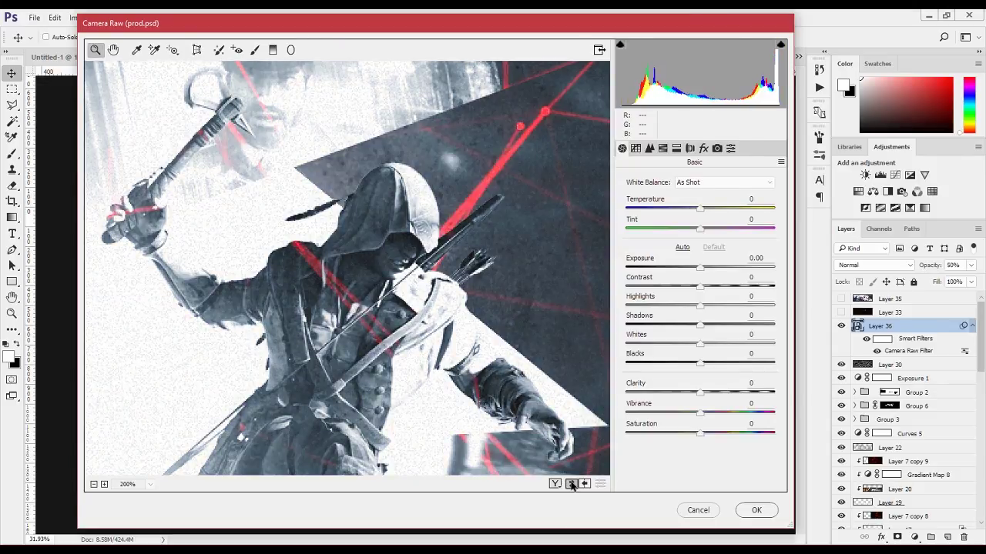
alt+click(449, 245)
alt+click(449, 245)
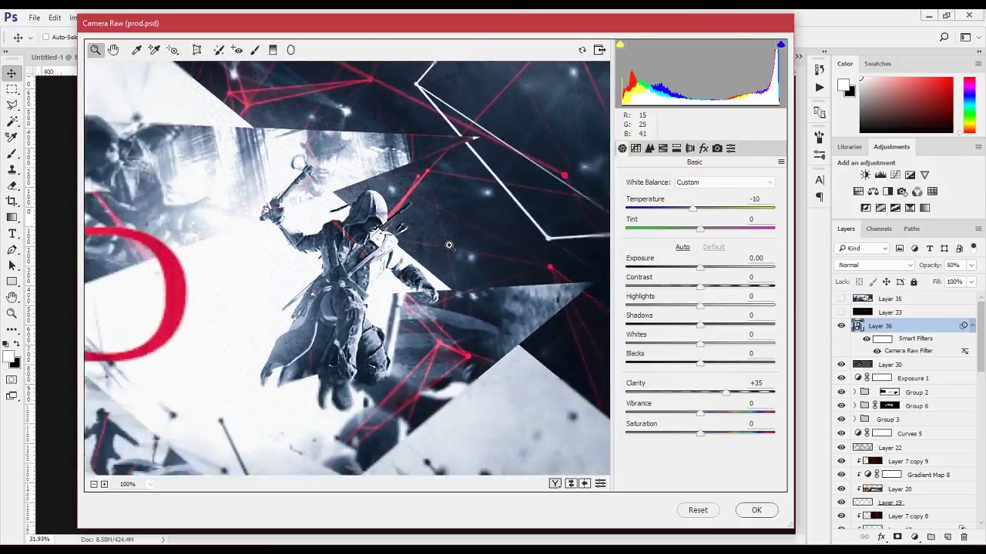
alt+click(449, 245)
Review the Camera Raw Tone Curve through Effects settings, and inspect the grain and vignette in the close-up and full preview
click(635, 148)
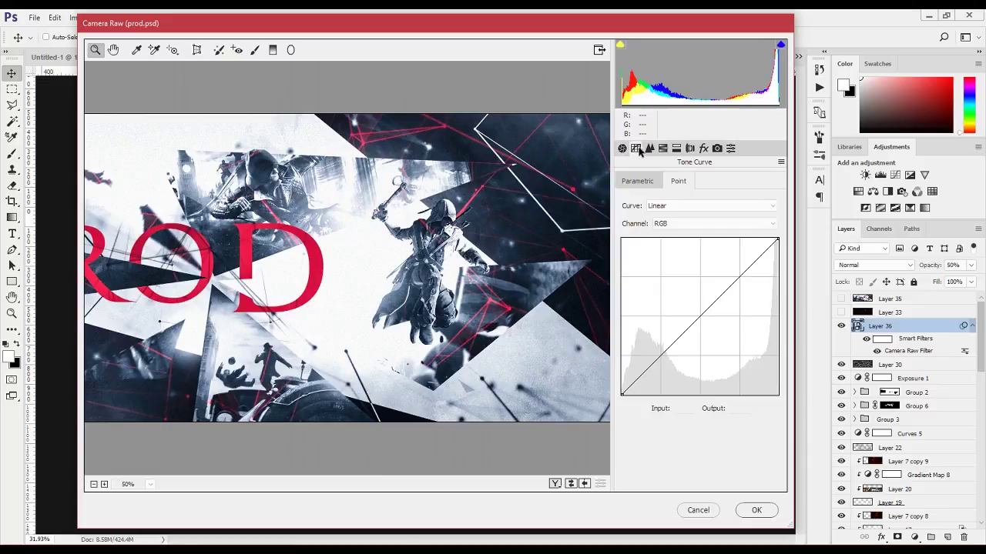
click(649, 148)
click(662, 149)
click(676, 149)
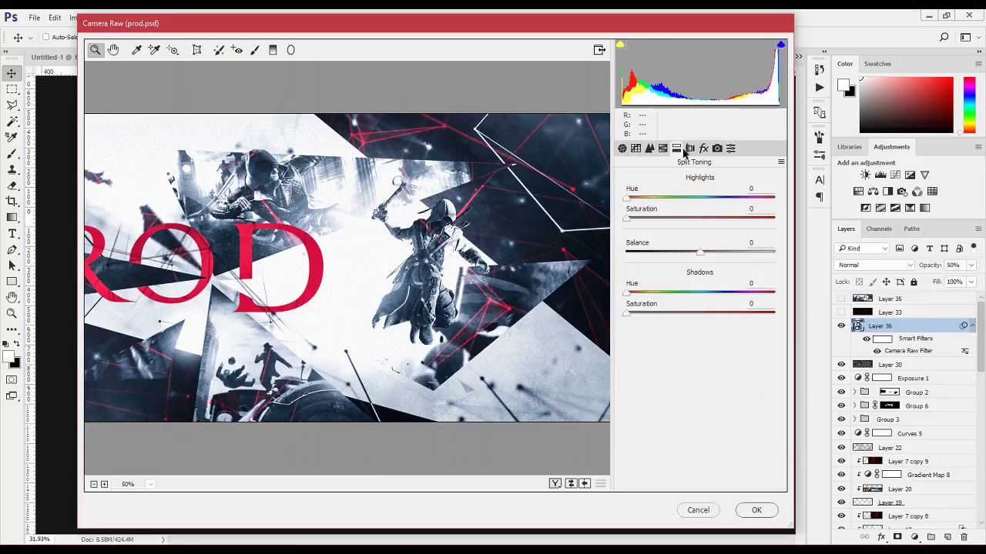
click(689, 148)
click(703, 149)
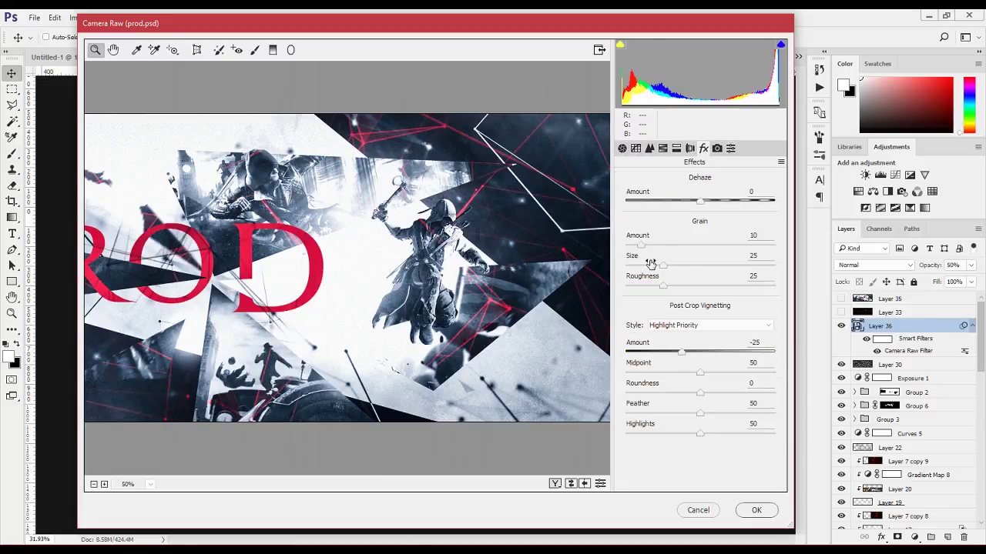
click(515, 214)
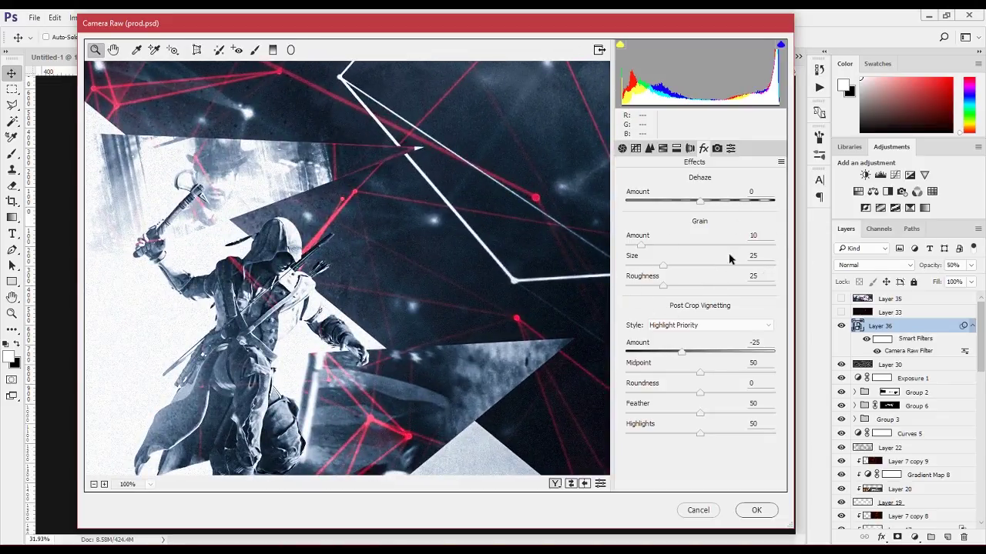
alt+click(516, 341)
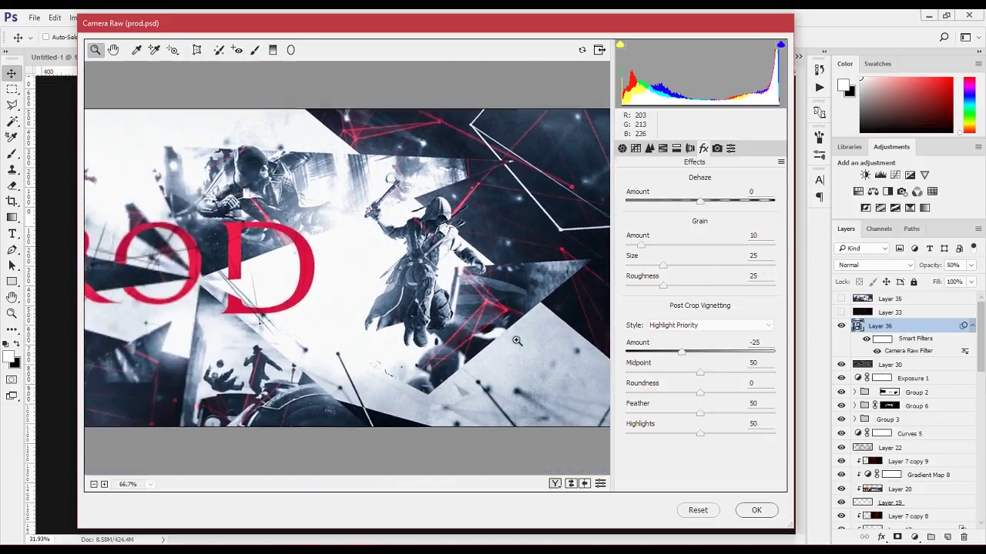
alt+click(516, 341)
alt+click(523, 324)
alt+click(535, 304)
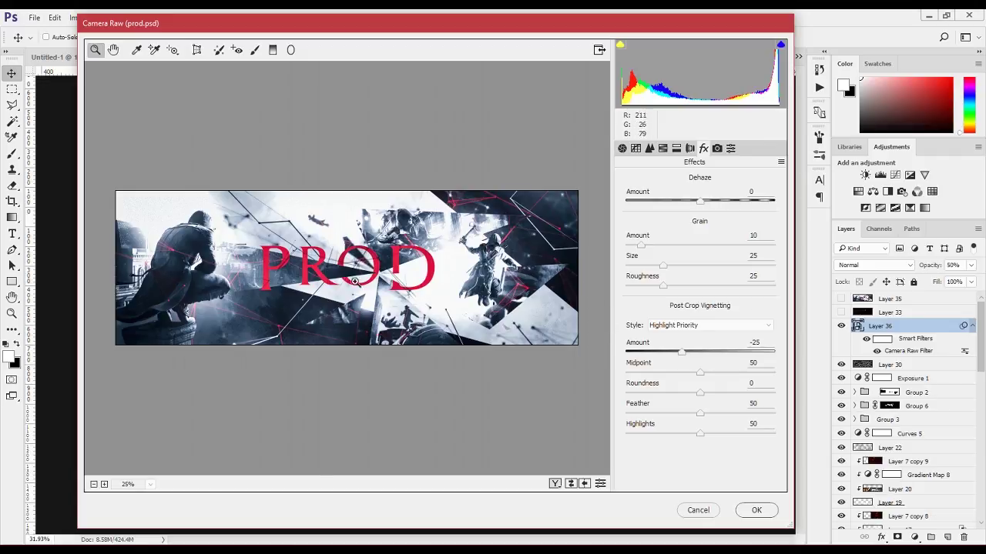
Try the Camera Calibration Shadows Tint at -100 and +54, and return it to +100
click(716, 148)
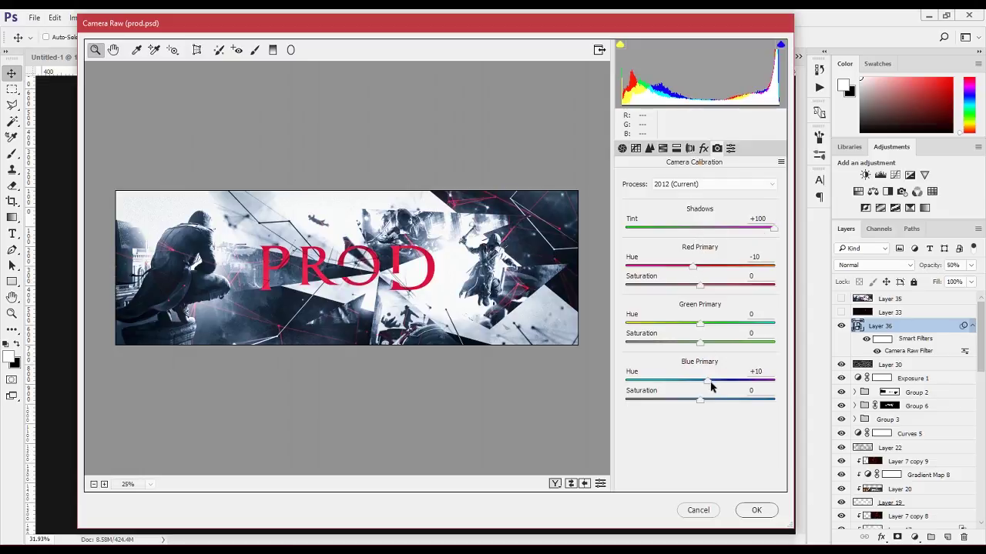
click(696, 228)
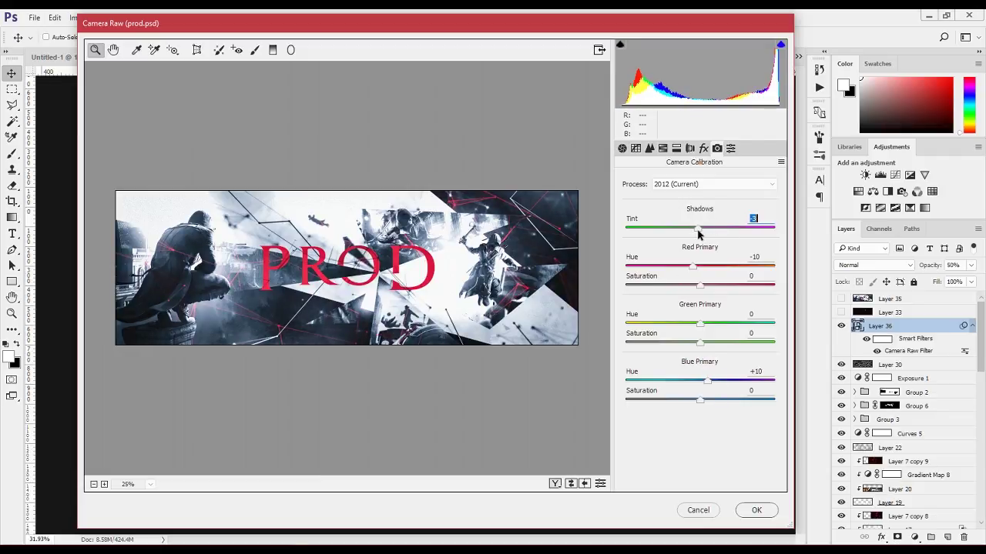
drag(698, 234, 570, 262)
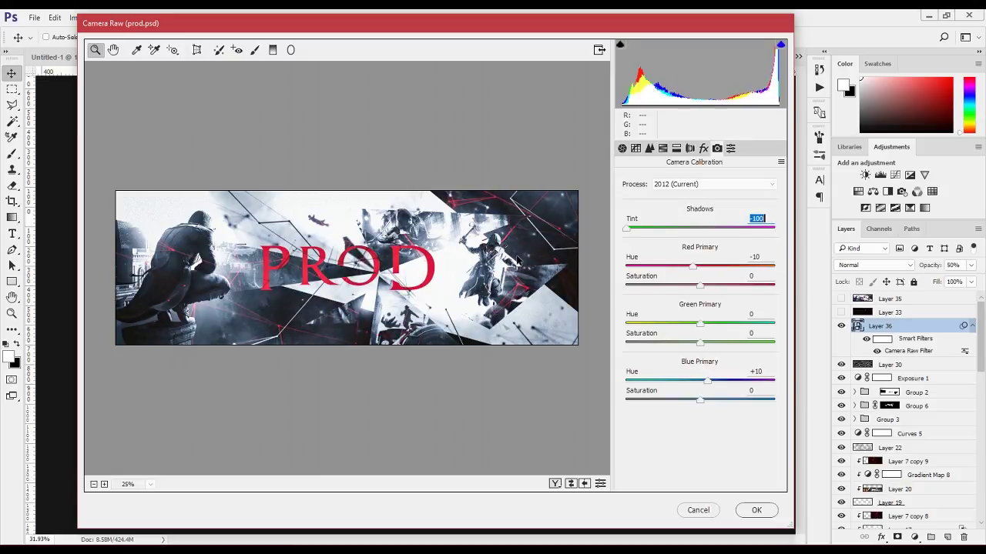
click(560, 251)
click(740, 234)
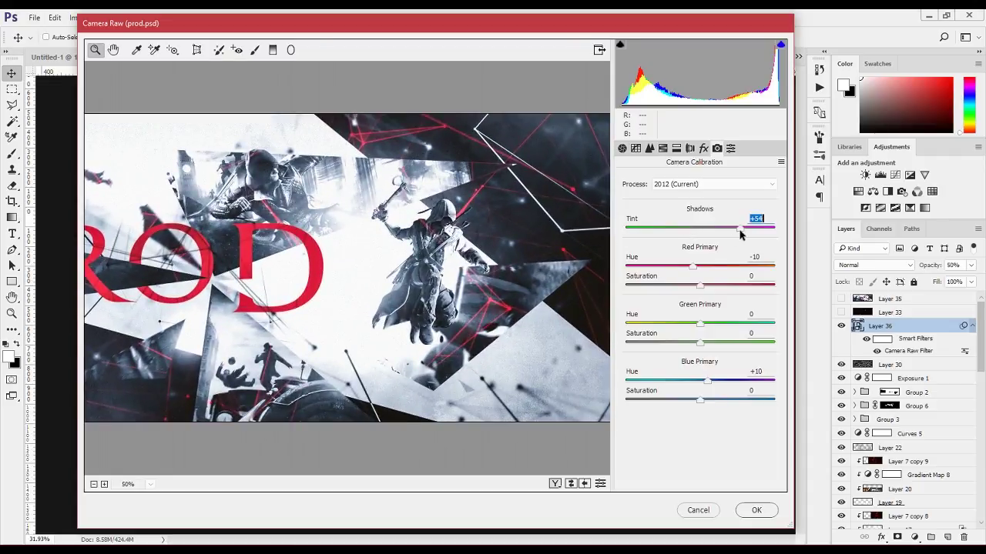
drag(740, 235, 787, 235)
alt+click(530, 235)
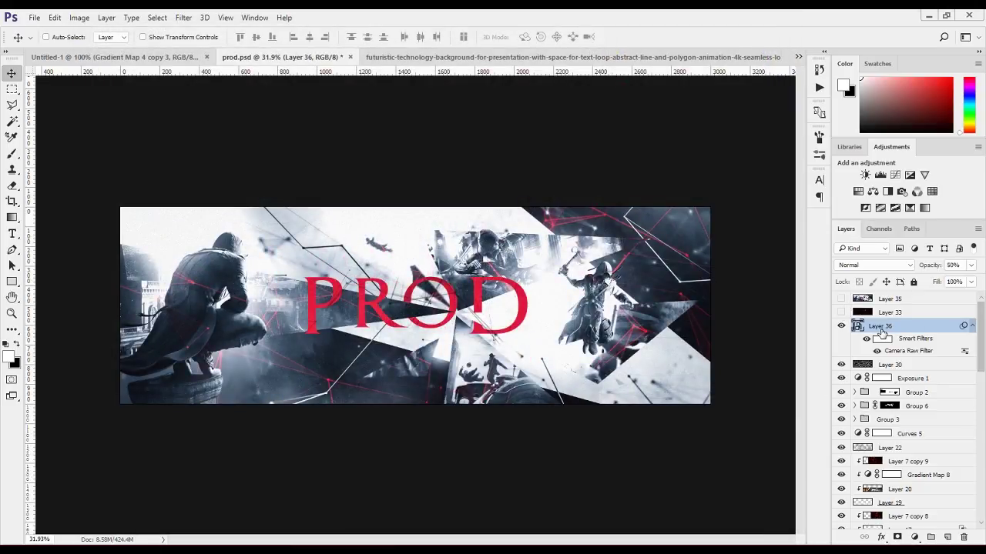
Paste a merged copy of the whole banner as a new layer directly above Layer 36
key(ctrl+a)
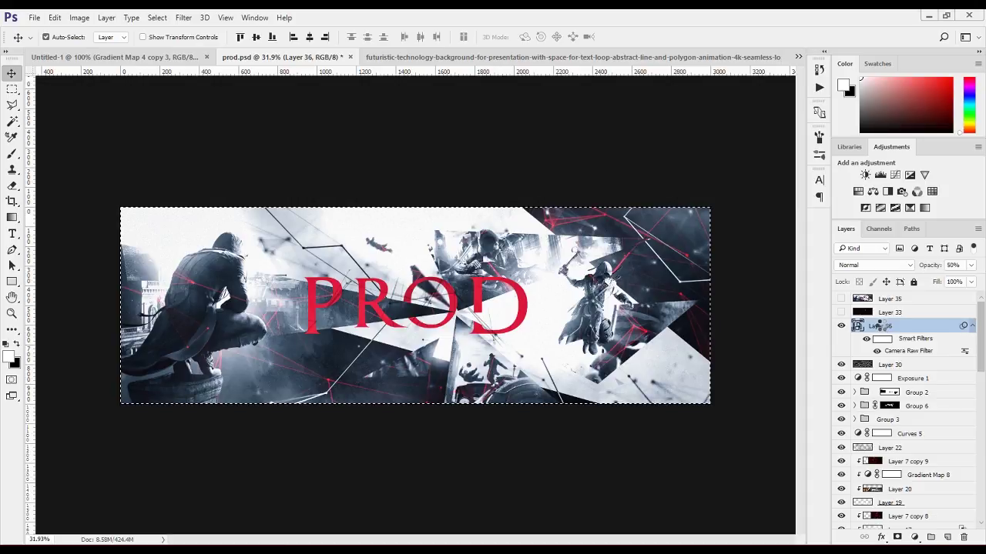
key(ctrl+j)
right_click(880, 326)
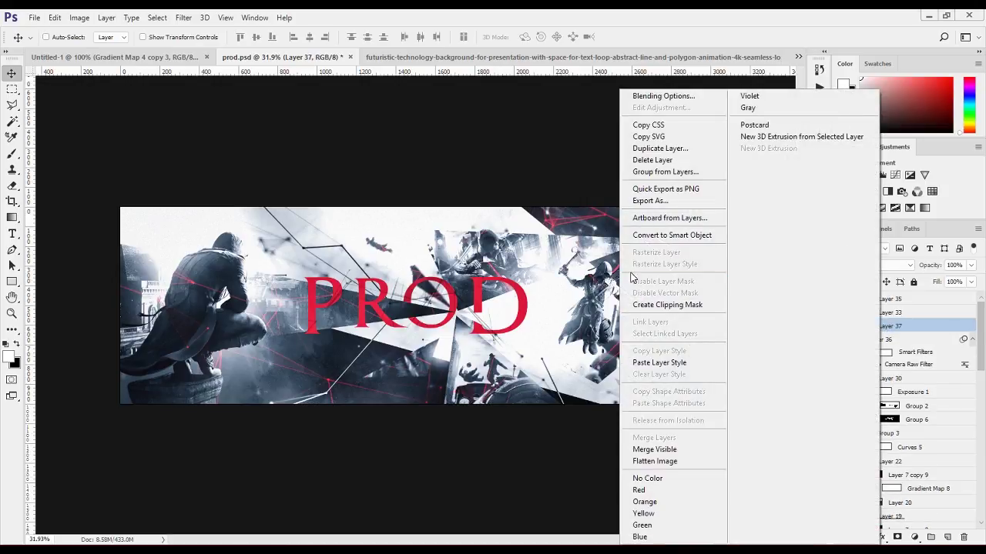
click(926, 327)
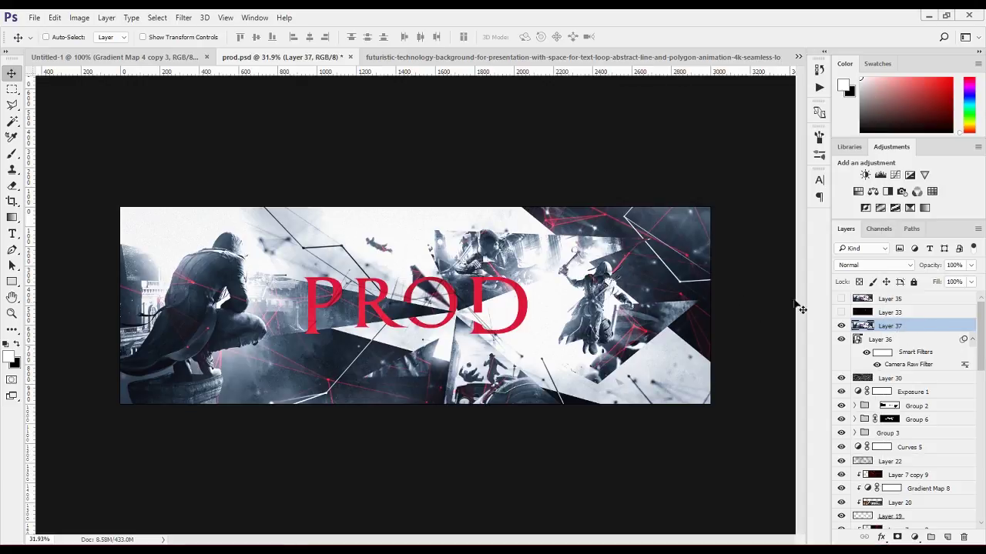
key(ctrl+z)
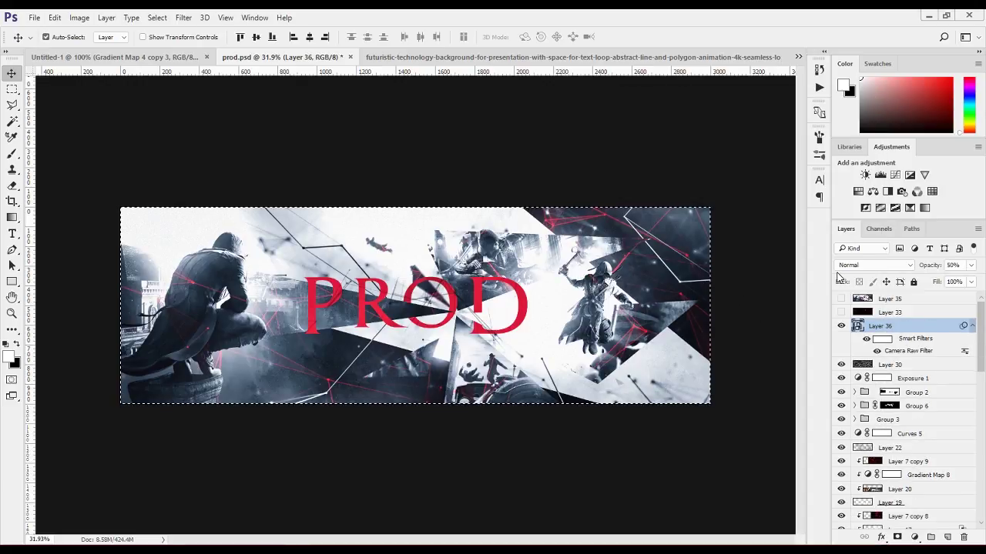
key(ctrl+v)
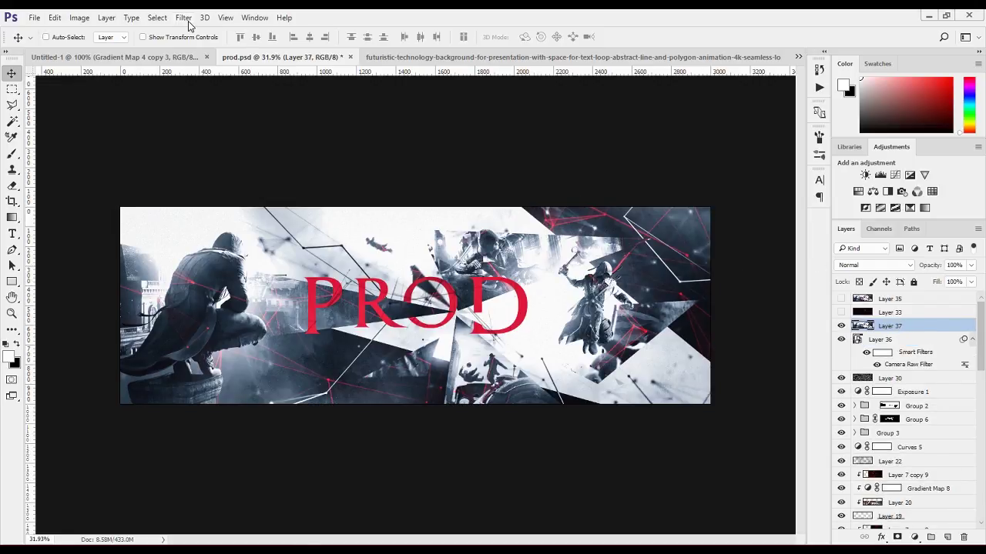
Open the Glowing Edges filter for Layer 37 and fit the whole banner in its preview
click(186, 18)
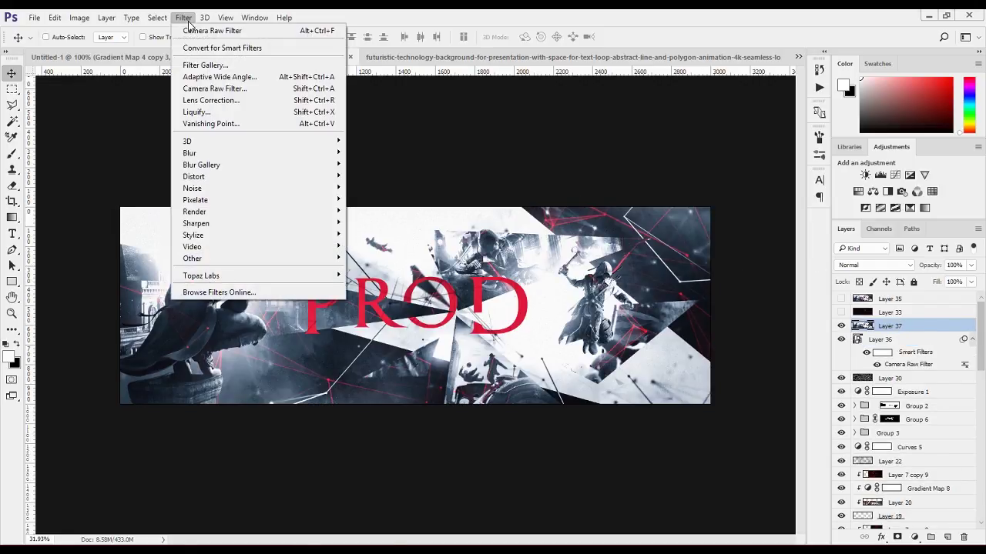
click(194, 73)
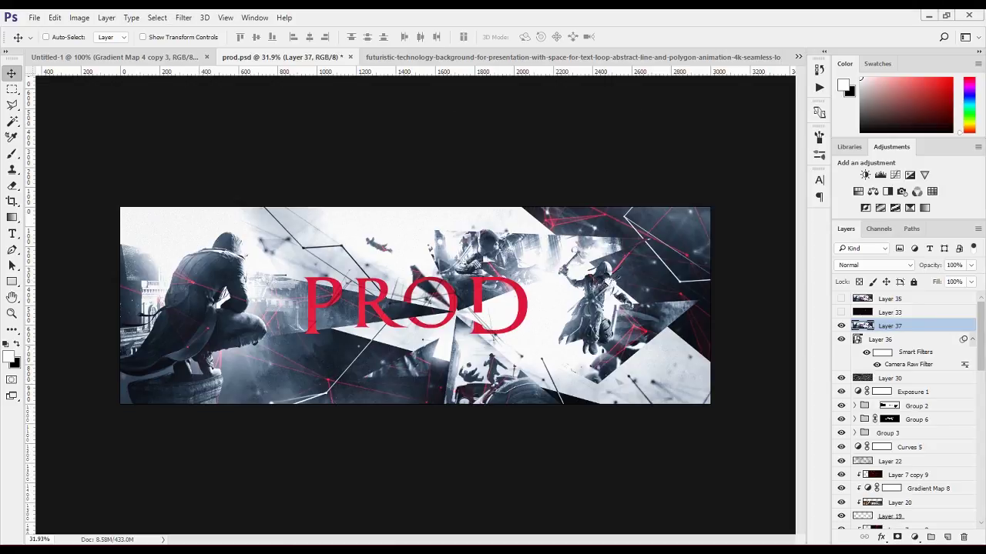
click(207, 17)
mouse_move(183, 17)
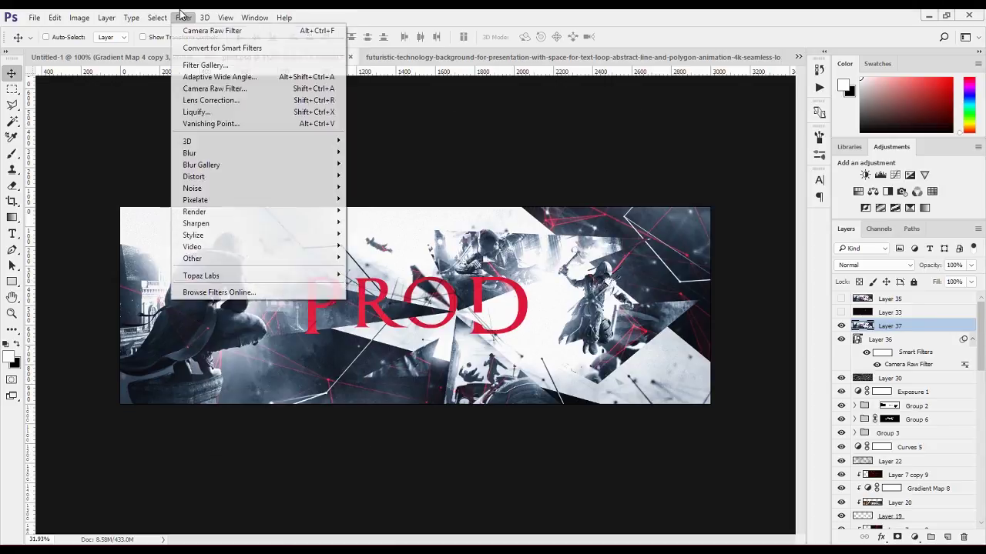
click(194, 66)
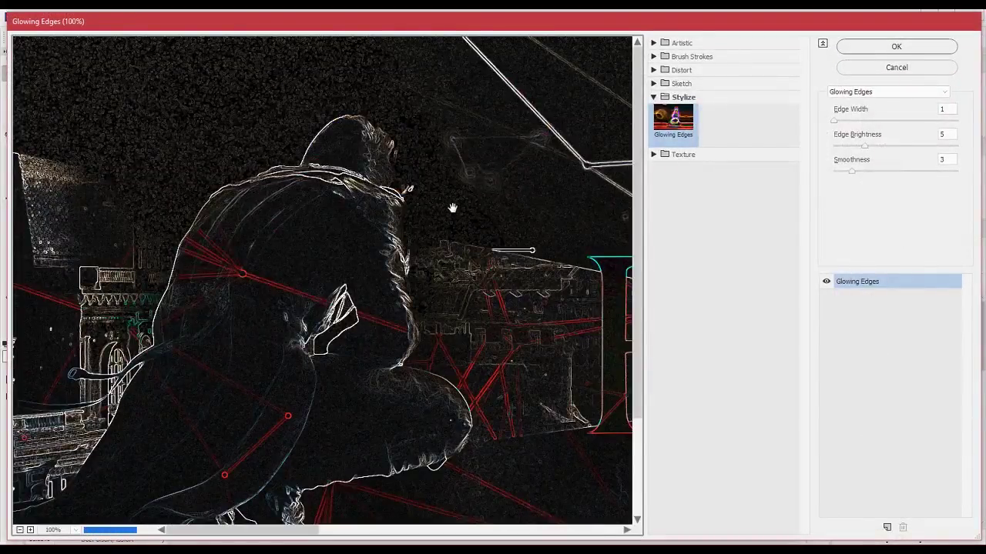
alt+click(453, 207)
alt+click(452, 206)
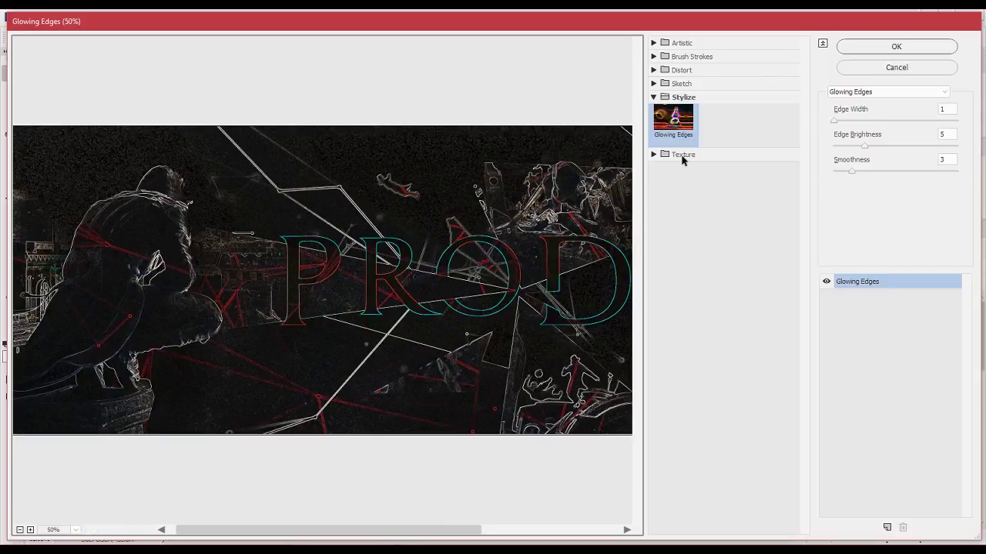
alt+click(440, 238)
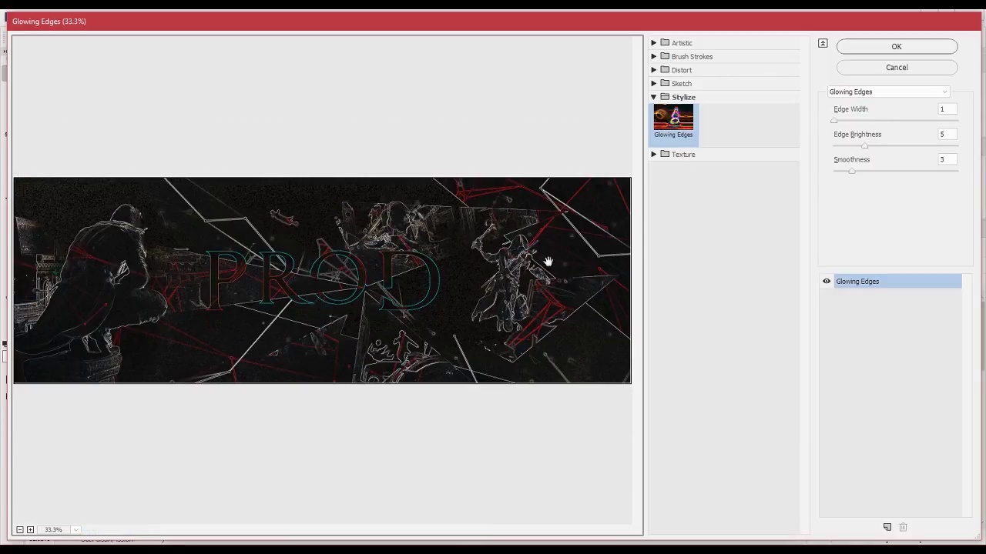
Lower the Edge Brightness and set Smoothness to 7 while checking the hooded figure, and apply Glowing Edges to Layer 37
ctrl+click(513, 256)
ctrl+click(528, 253)
ctrl+click(411, 246)
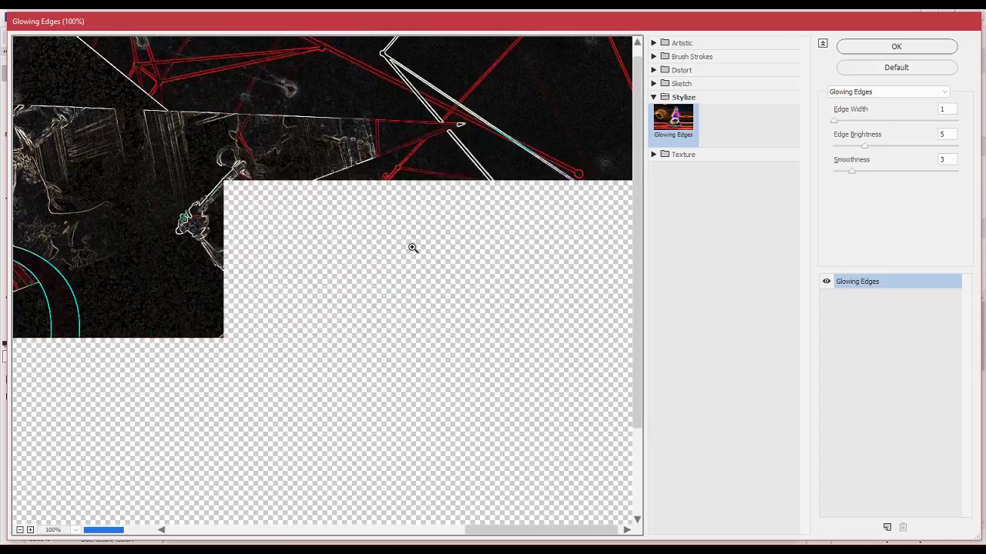
ctrl+click(276, 272)
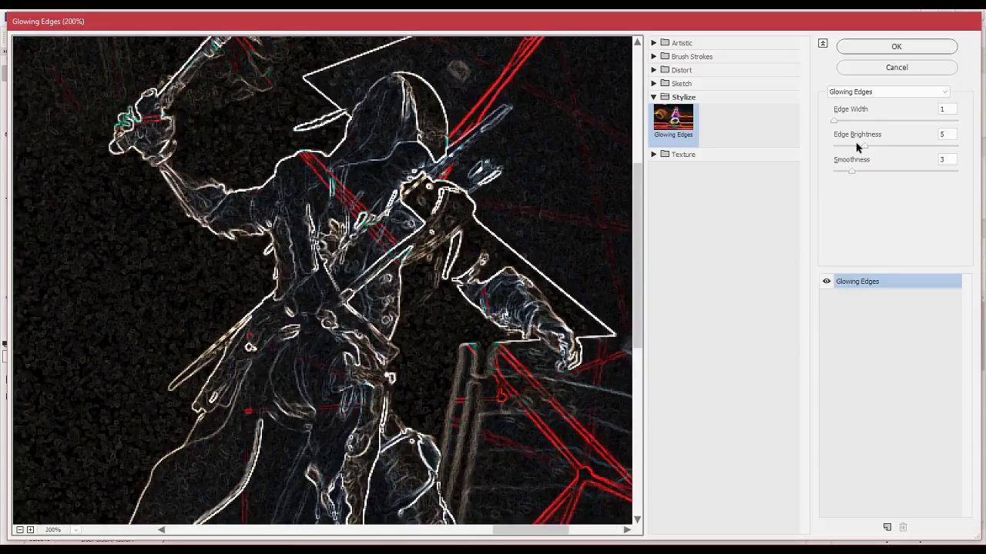
drag(868, 146, 918, 176)
mouse_move(876, 145)
mouse_down()
mouse_move(914, 146)
mouse_move(873, 169)
mouse_move(896, 167)
mouse_move(868, 152)
mouse_up()
alt+click(308, 190)
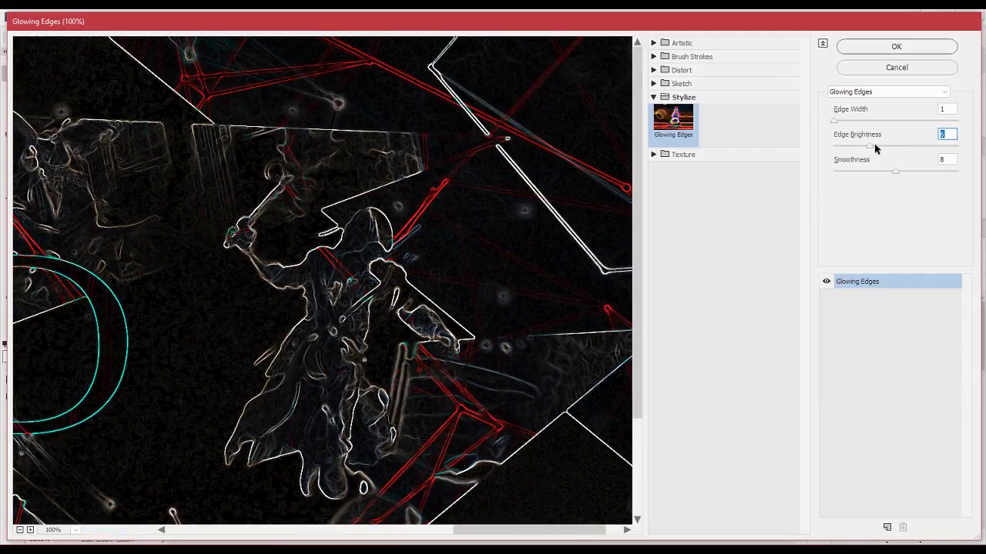
click(883, 171)
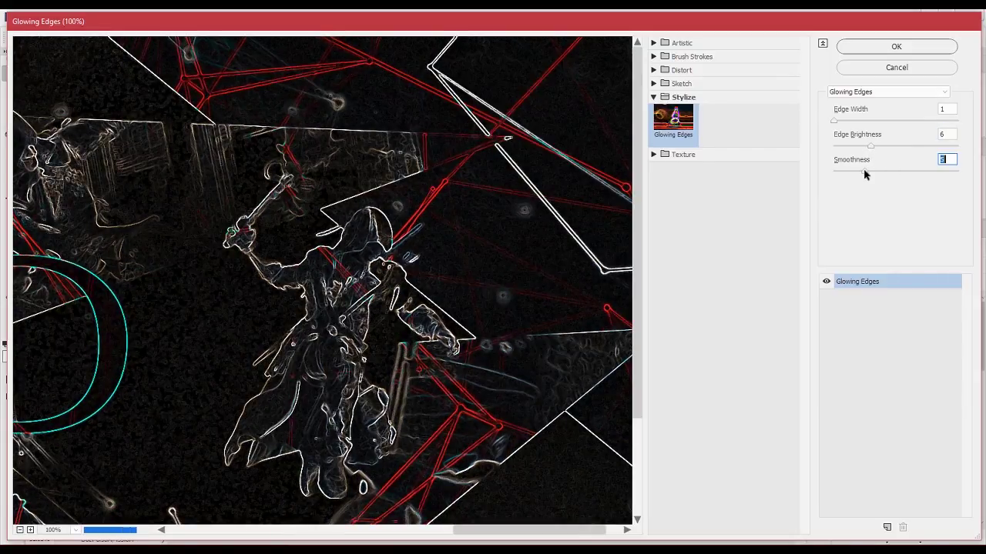
drag(870, 146, 854, 147)
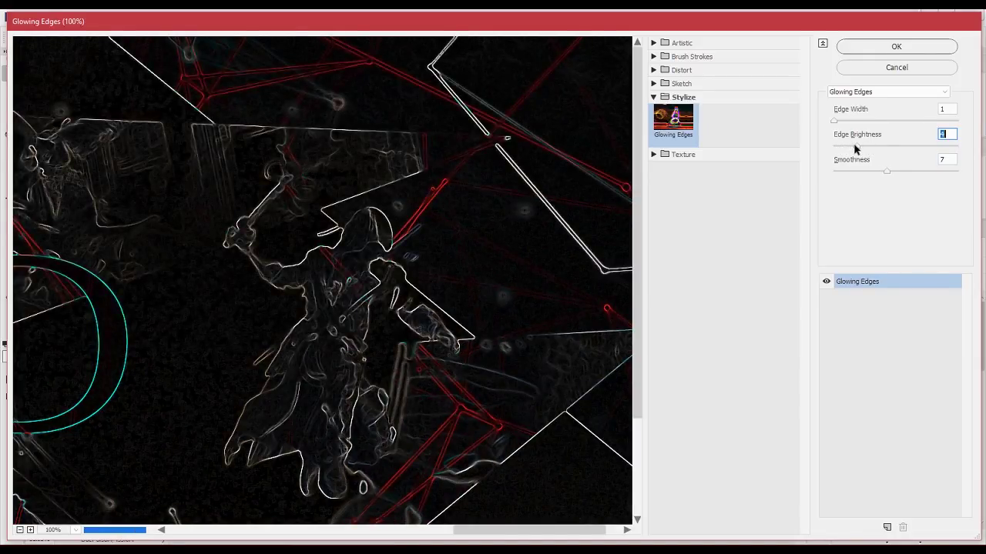
click(885, 48)
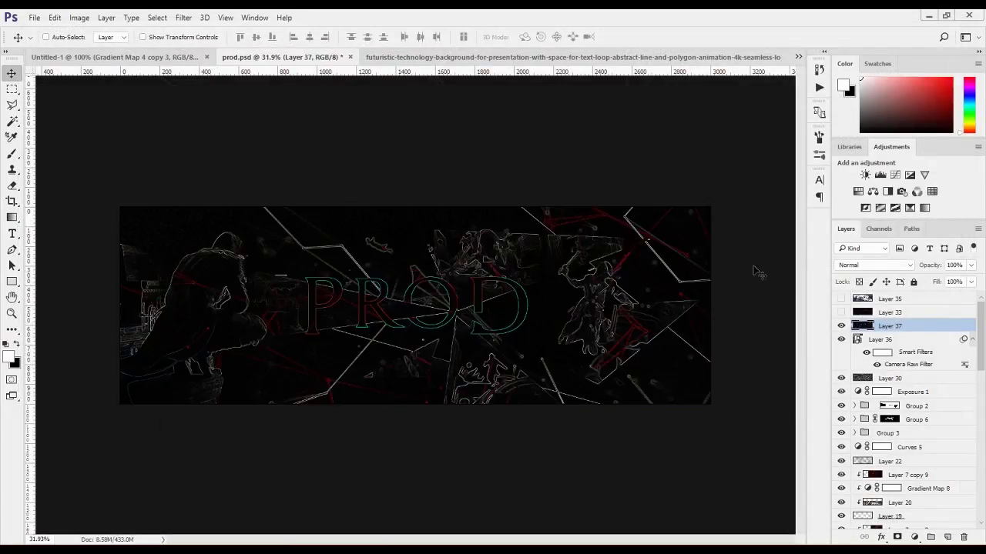
Compare the banner with and without Glowing Edges, and add a Gradient Map adjustment clipped to Layer 37
scroll(462, 291, up, 3)
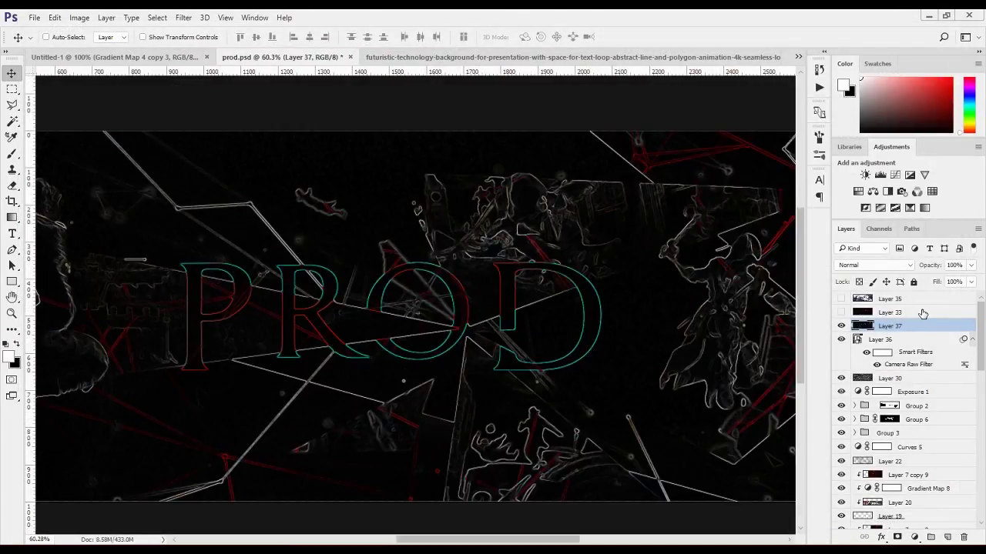
key(ctrl+z)
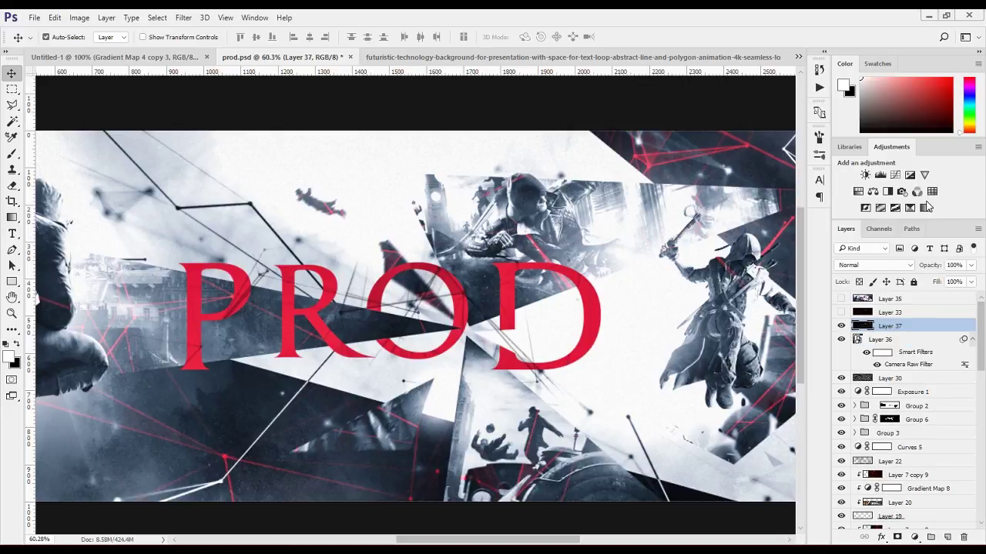
key(ctrl+z)
click(910, 208)
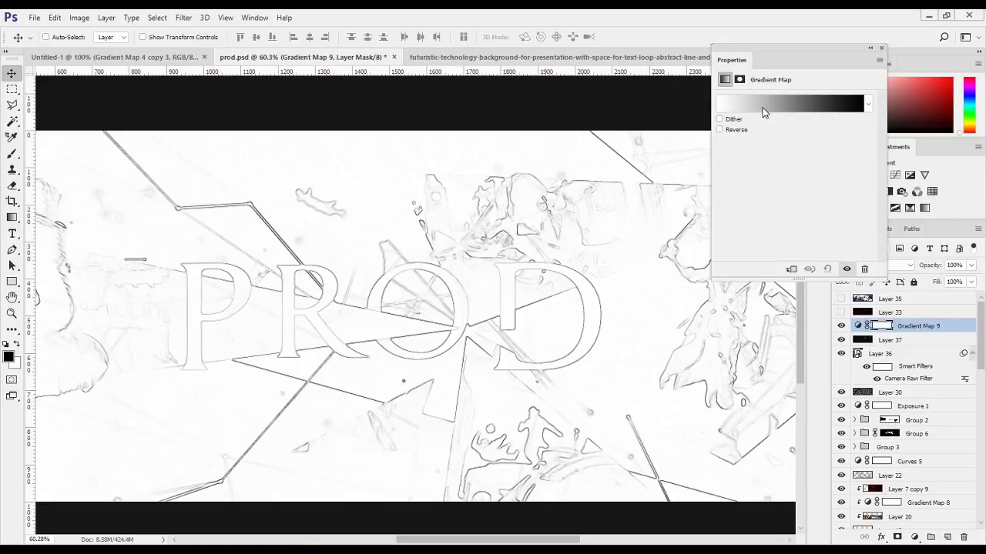
click(791, 269)
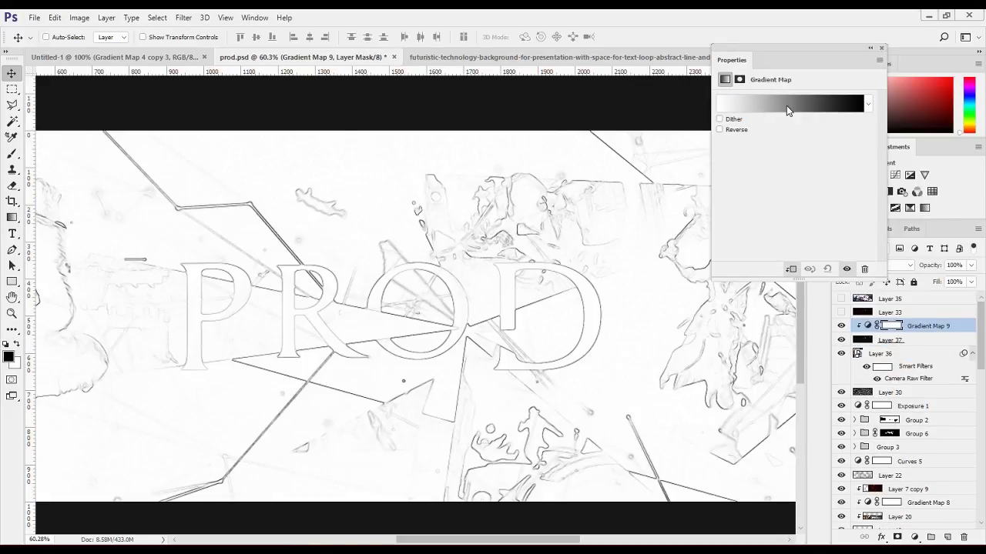
Set the gradient map to the Black, White preset and recolor its white stop to red ff0000
click(777, 105)
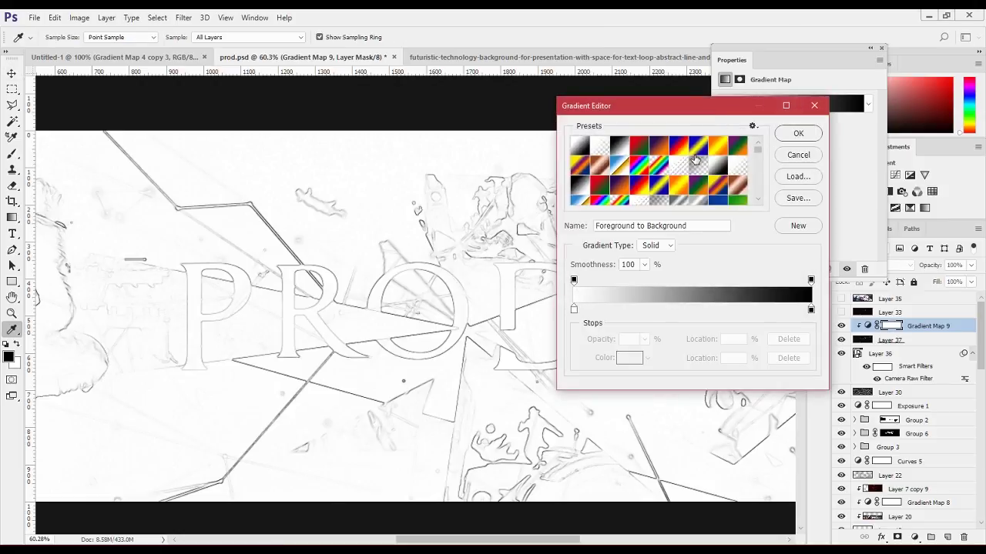
click(619, 147)
click(810, 308)
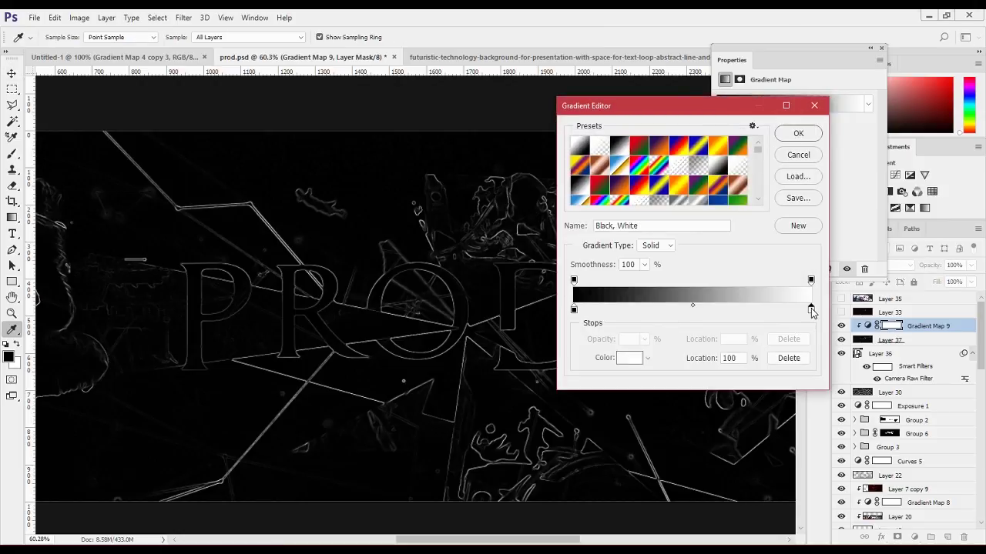
click(626, 359)
text(ff0000)
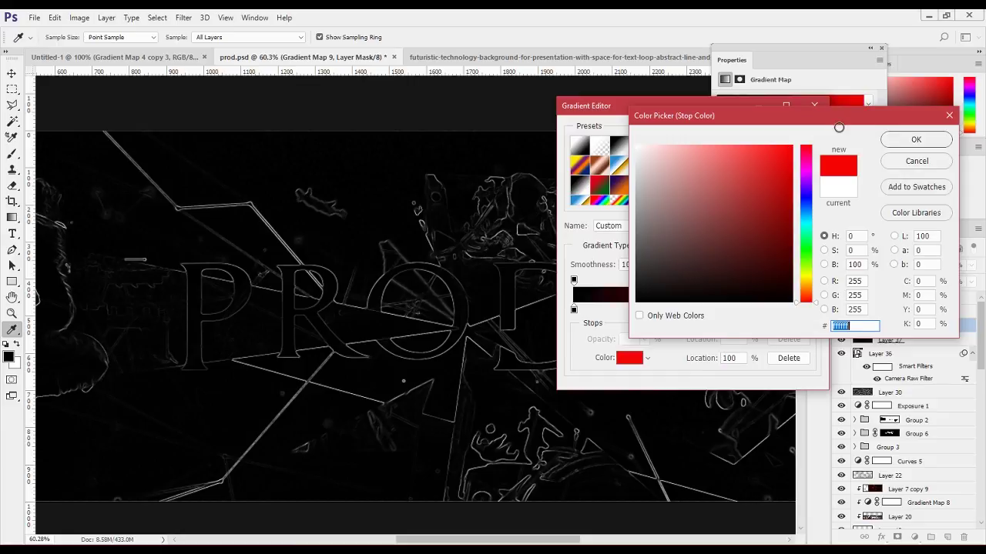
click(916, 143)
click(806, 135)
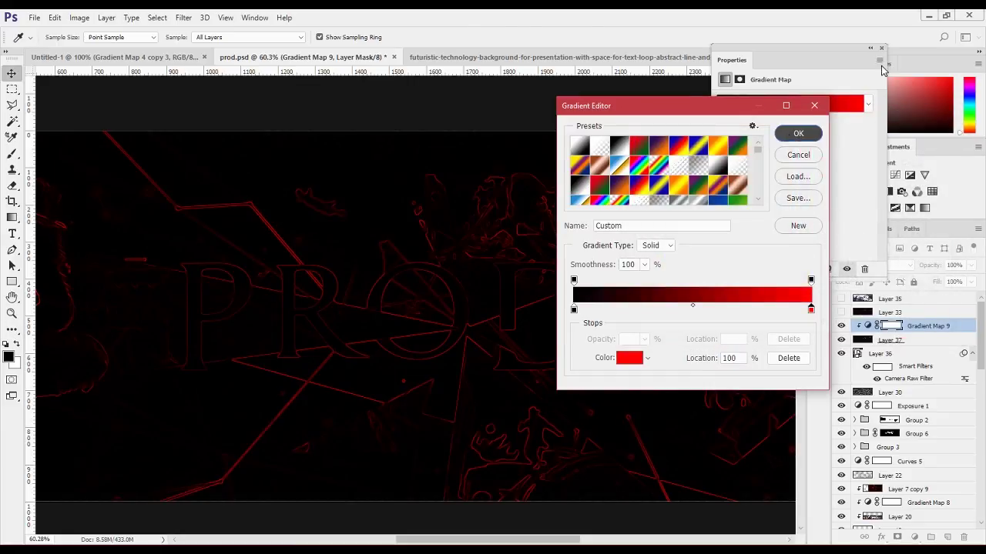
Merge Gradient Map 9 with Layer 37 and delete the merged layer
click(882, 50)
shift+click(907, 340)
right_click(907, 340)
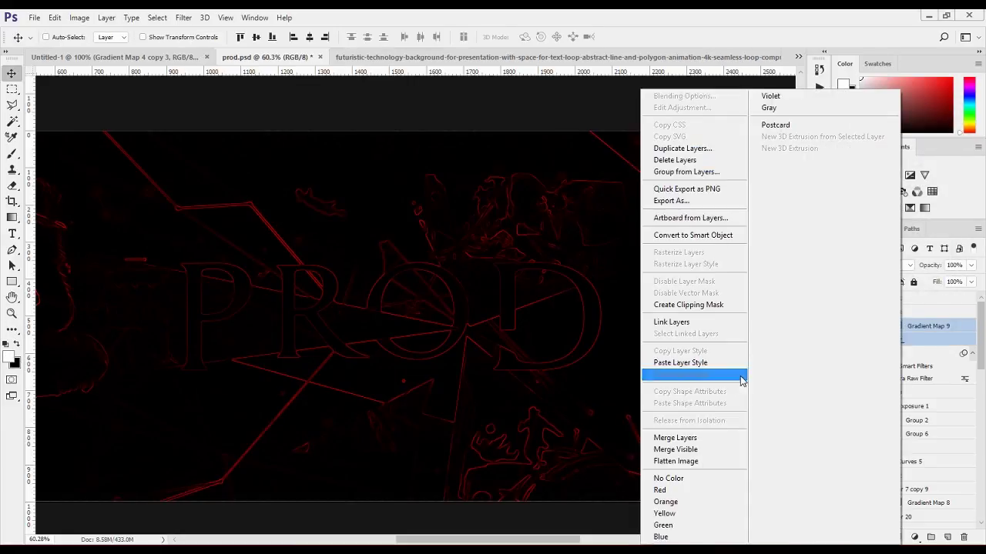
click(685, 436)
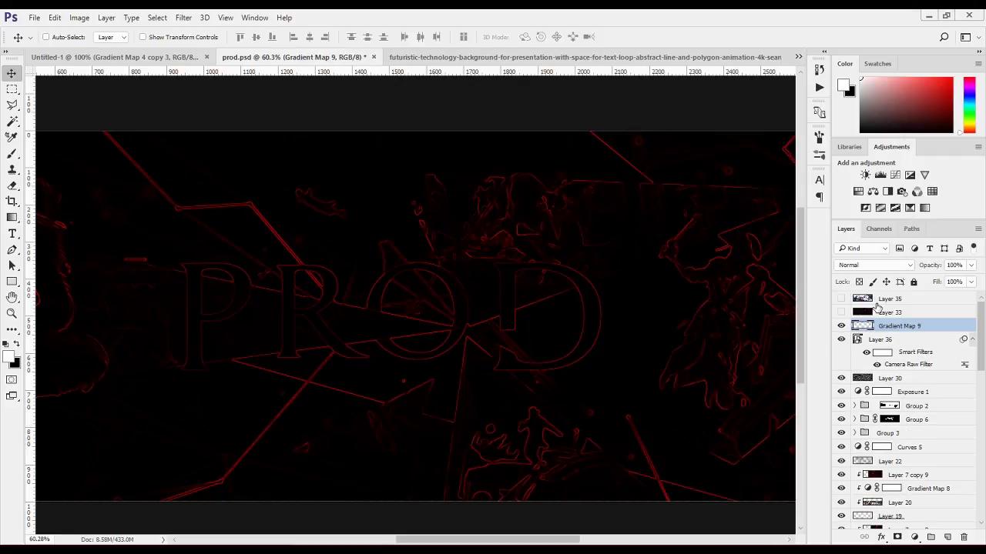
key(Delete)
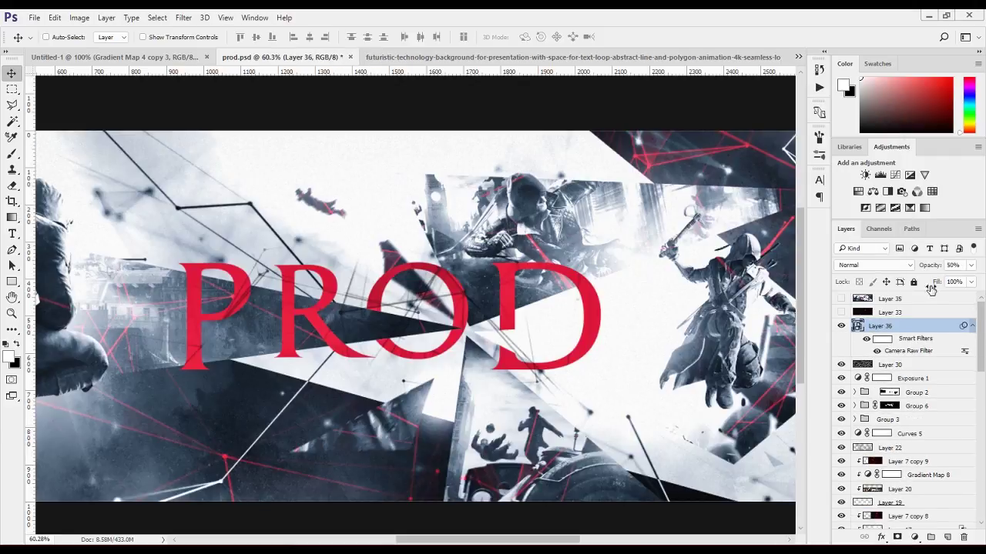
Select Layer 33 and make it visible over the banner, with the central hooded figure in close-up
click(864, 313)
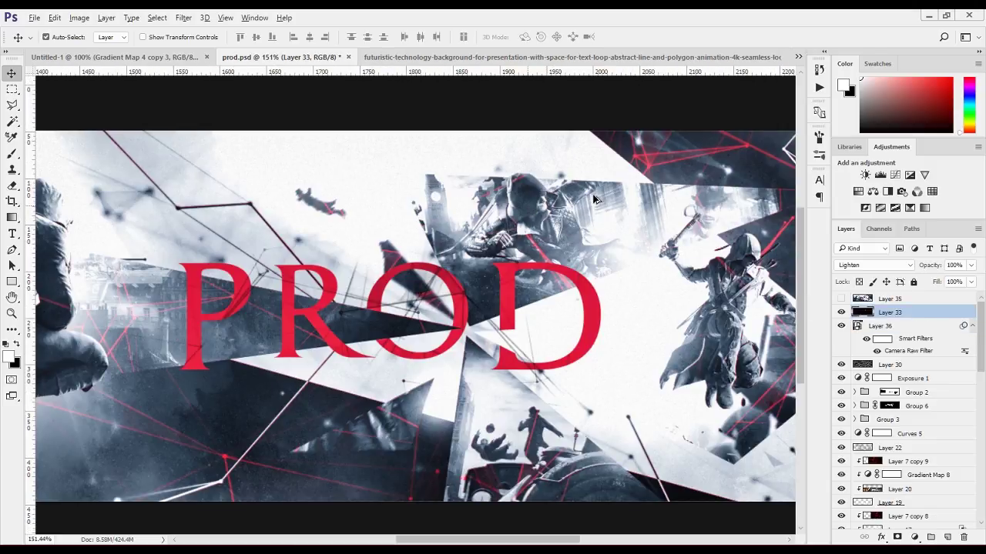
scroll(587, 188, up, 2)
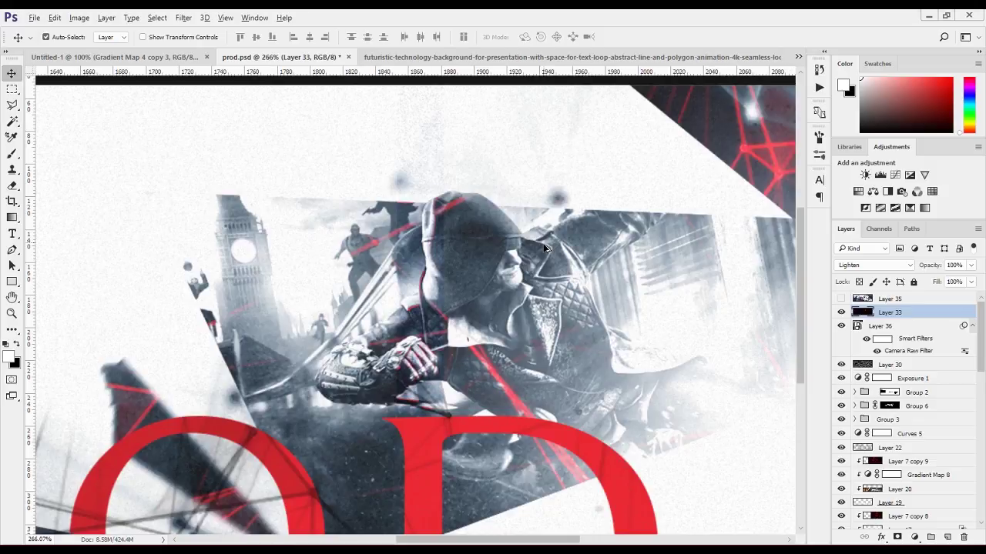
scroll(548, 281, up, 1)
scroll(547, 308, left, 1)
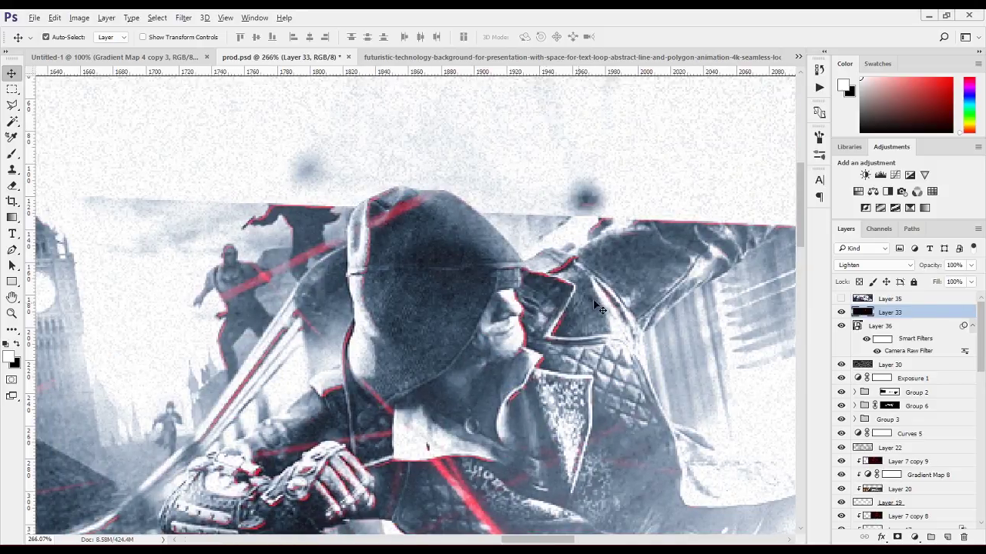
scroll(548, 309, up, 1)
Compare the hooded figure with and without Layer 33, and view the whole banner with the layer shown
click(841, 313)
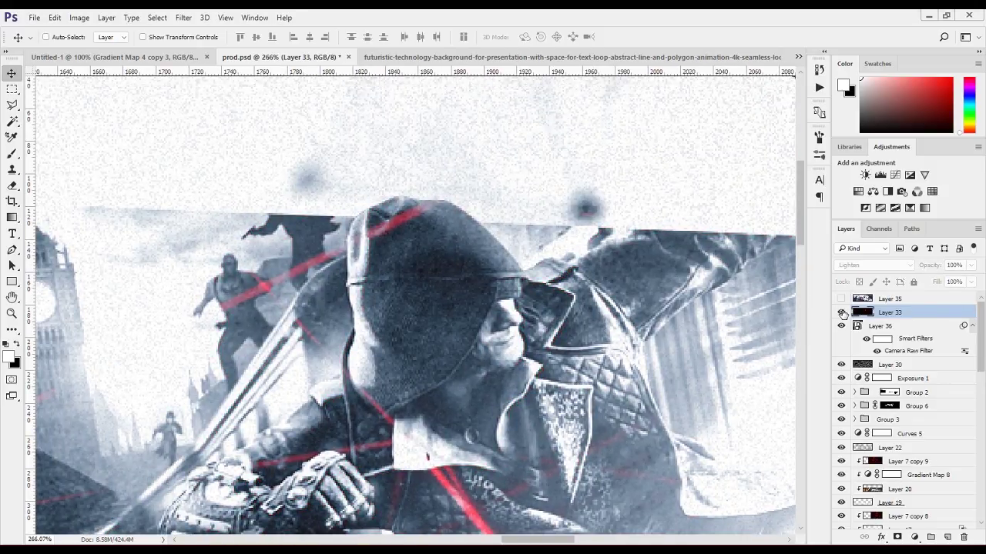
click(841, 312)
click(842, 313)
click(842, 312)
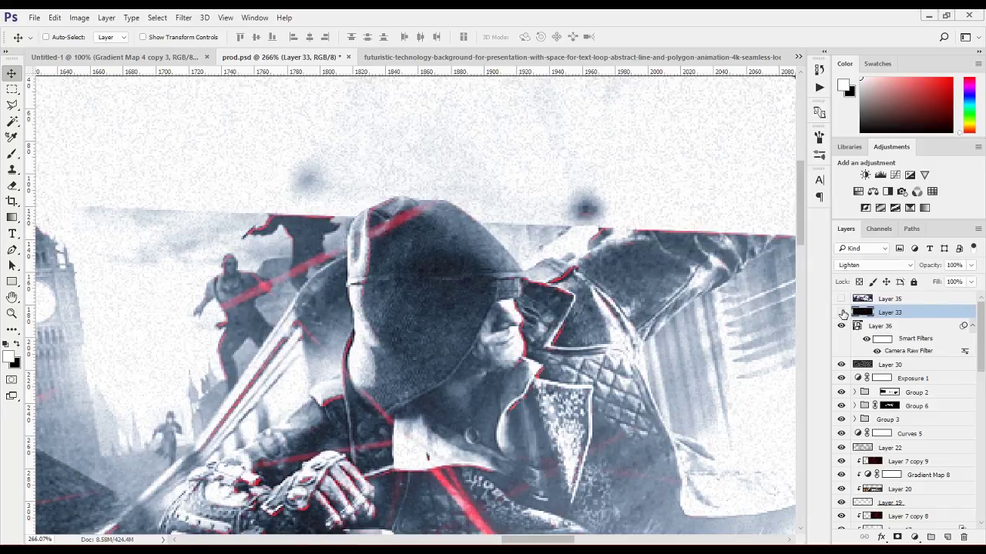
click(841, 313)
click(841, 312)
scroll(539, 425, down, 3)
scroll(536, 428, down, 5)
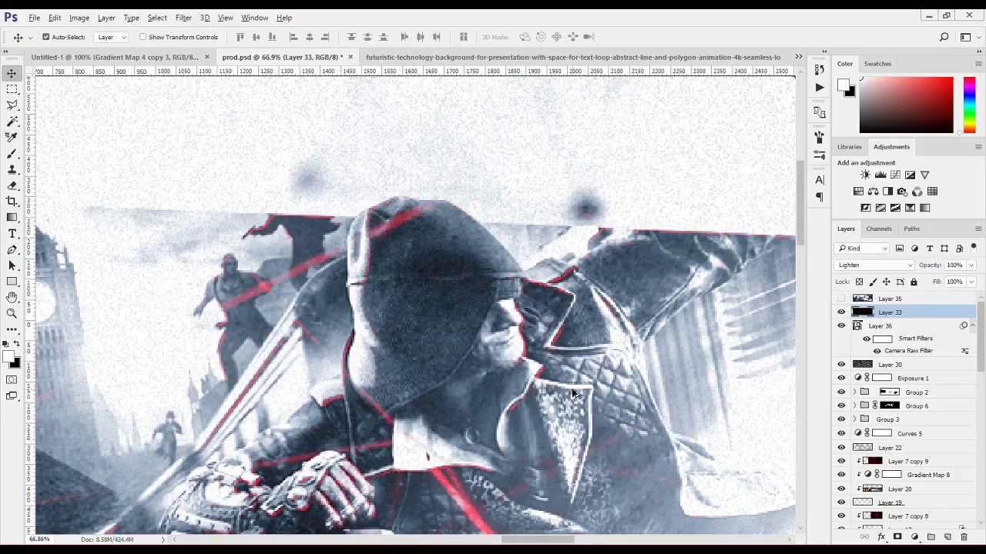
scroll(573, 394, down, 2)
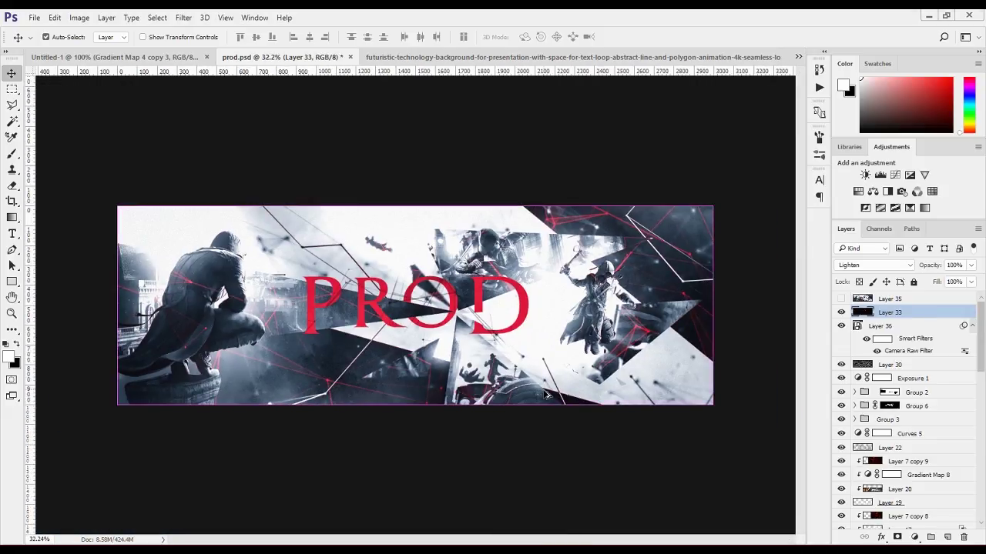